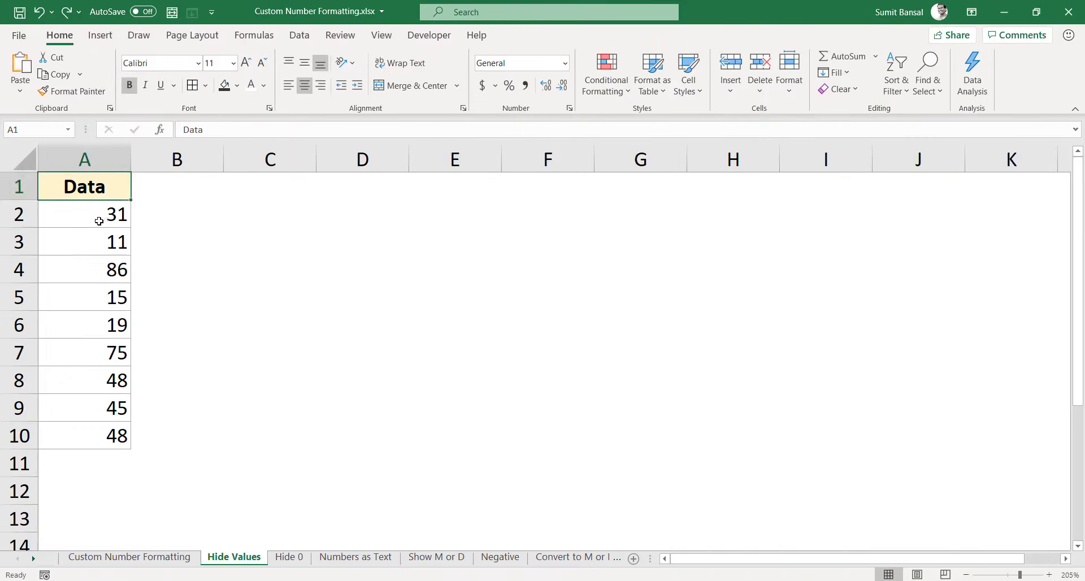
# Step: Set the font colour of A2:A10 to white and preview a Blue, Accent 1, Lighter 60% fill
pyautogui.moveTo(97, 218); pyautogui.dragTo(102, 428)
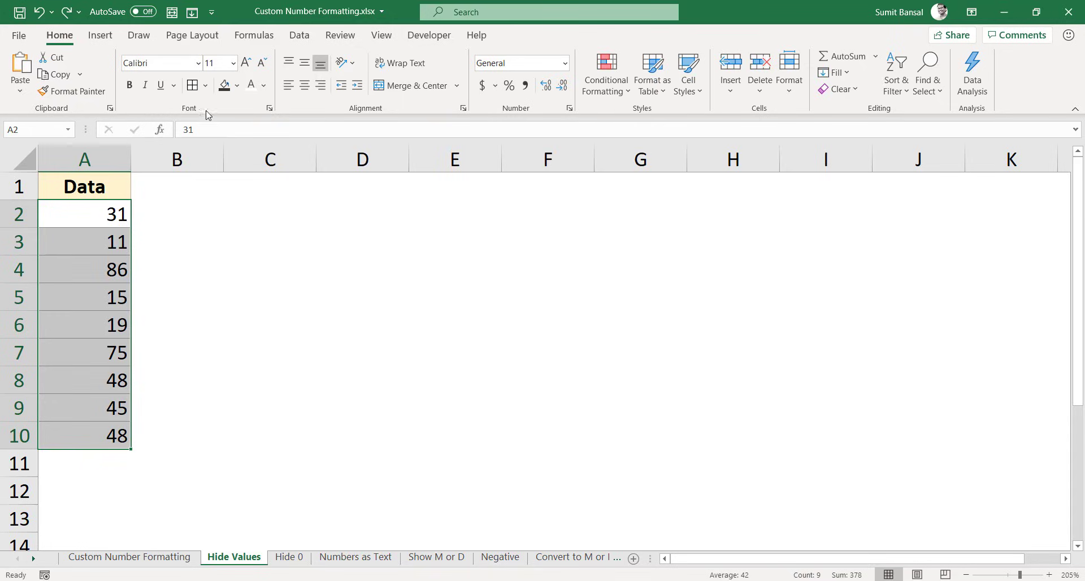
pyautogui.click(251, 88)
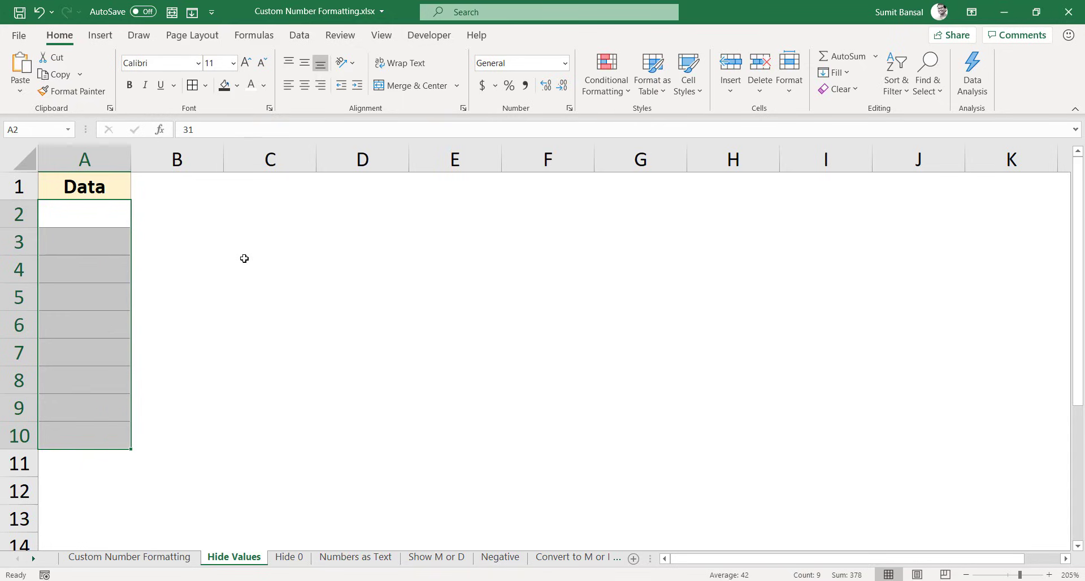
pyautogui.click(238, 91)
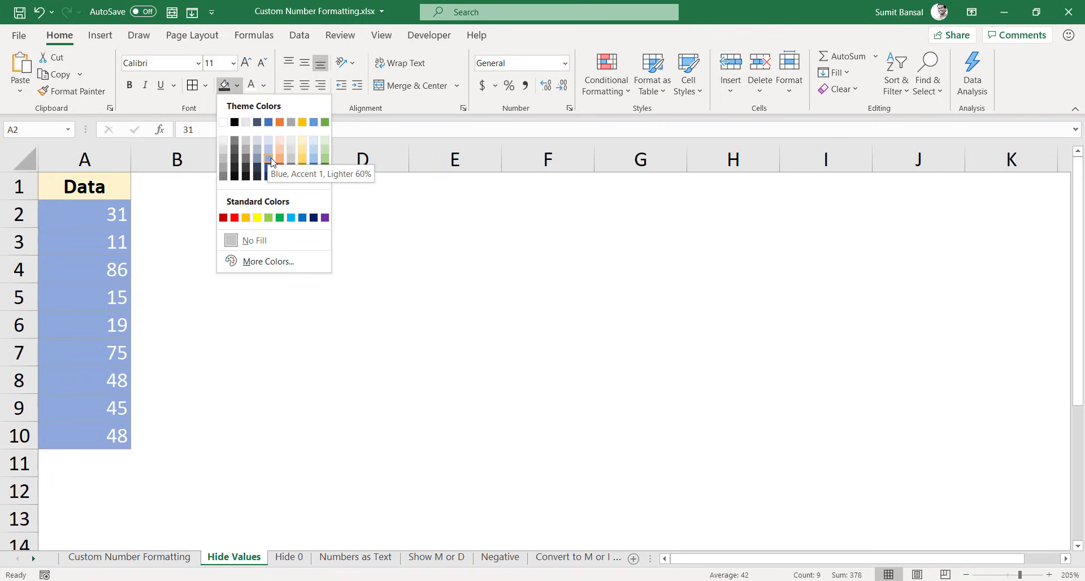
# Step: Restore the font colour of the data values in A2:A10 to Automatic
pyautogui.click(264, 86)
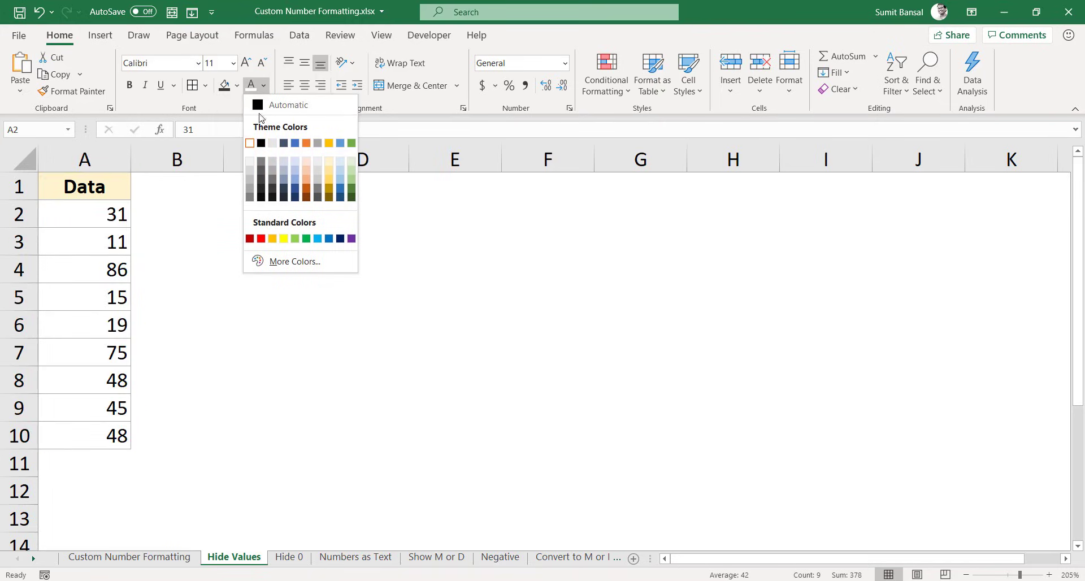
pyautogui.click(261, 107)
pyautogui.click(106, 191)
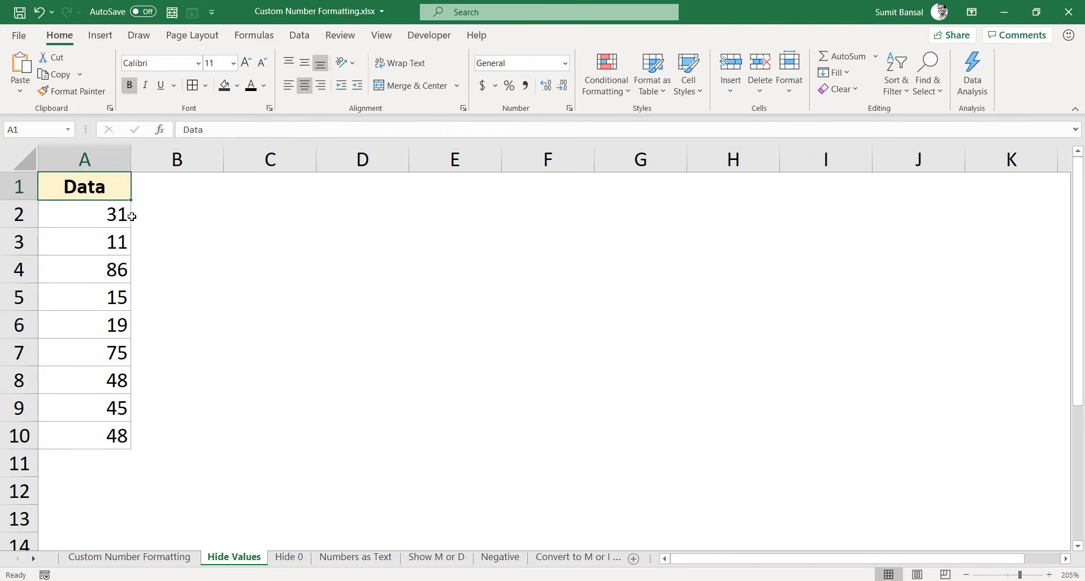
# Step: Select A2:A10, view its number format categories in Format Cells, and close the dialog without changes
pyautogui.moveTo(99, 222); pyautogui.dragTo(109, 433)
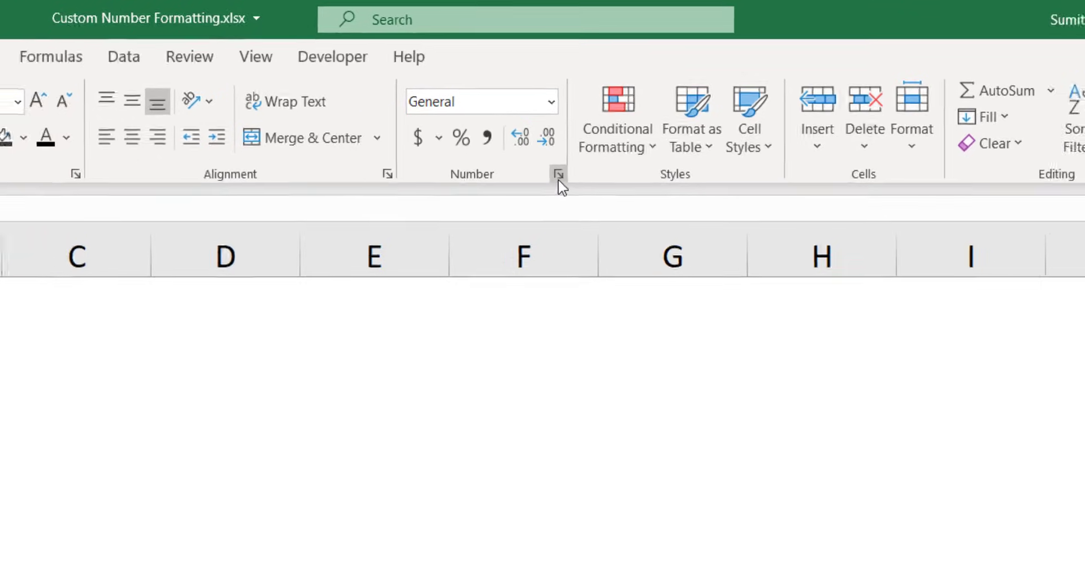
pyautogui.click(541, 190)
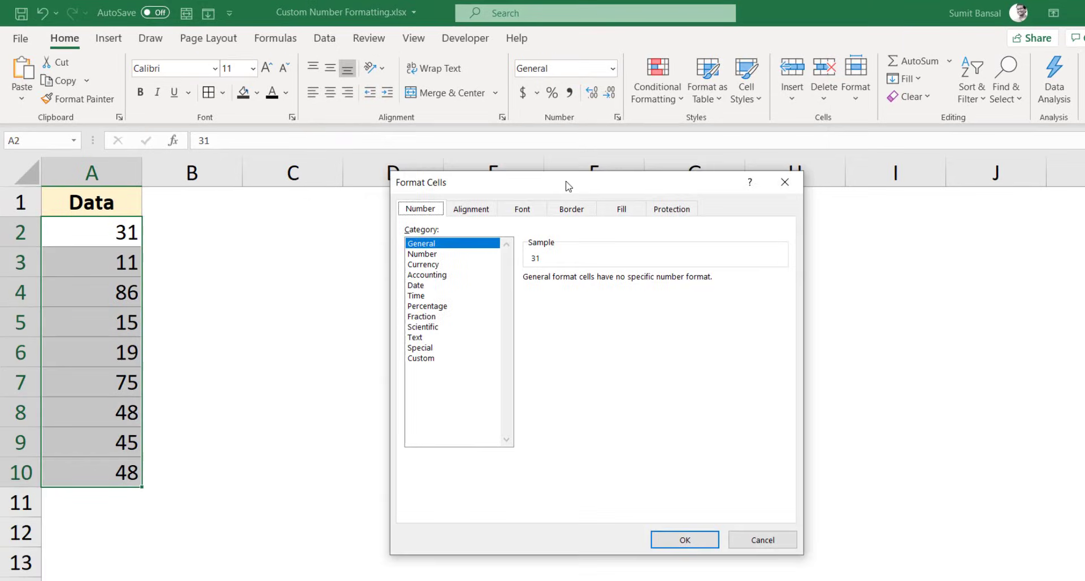
pyautogui.moveTo(568, 187); pyautogui.dragTo(403, 149)
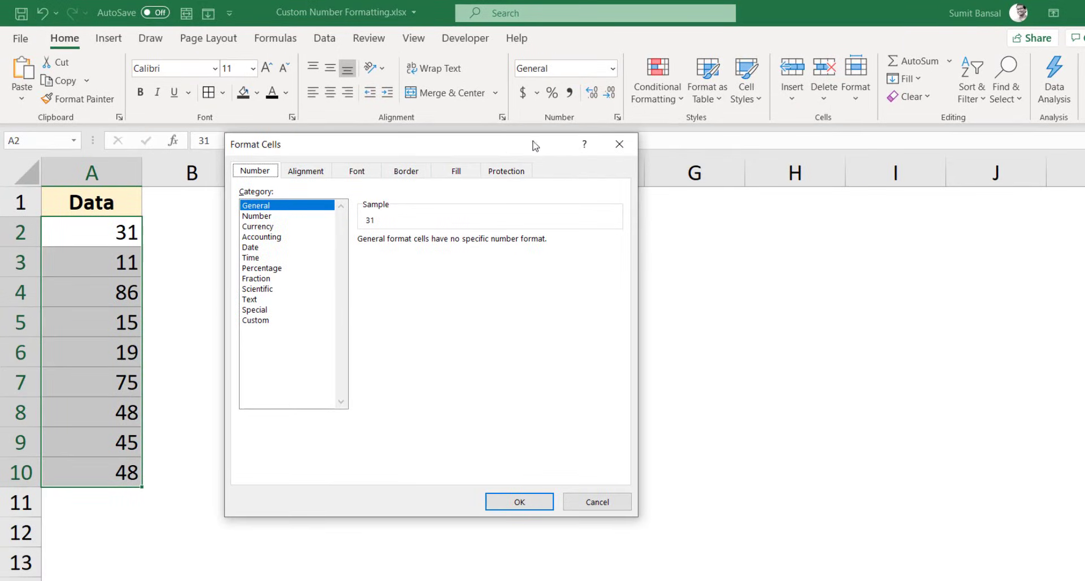
pyautogui.click(619, 143)
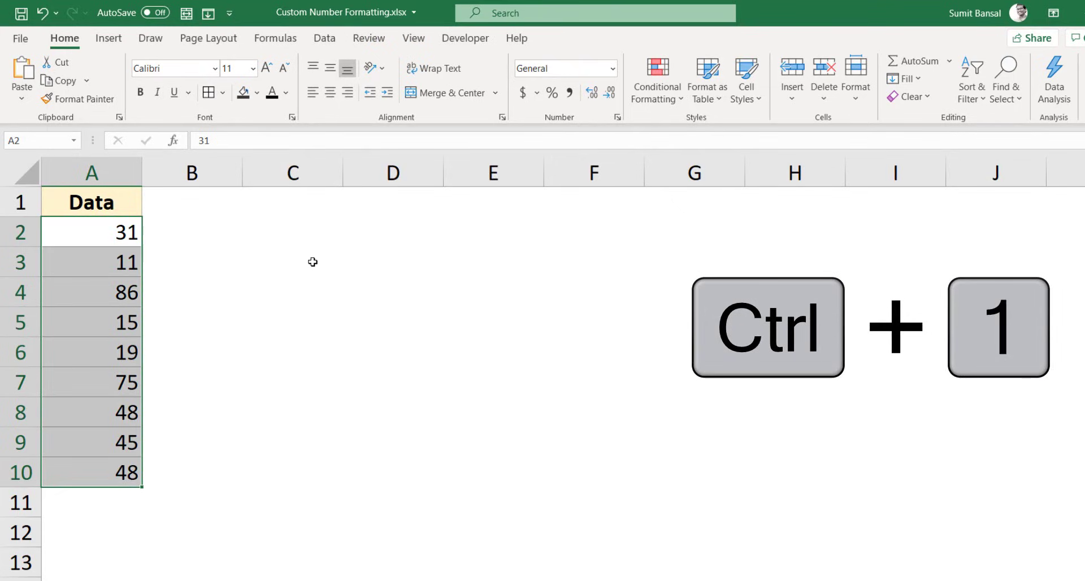
# Step: Apply the custom number format ;;; to A2:A10 to hide its values
pyautogui.hotkey('ctrl', '1')
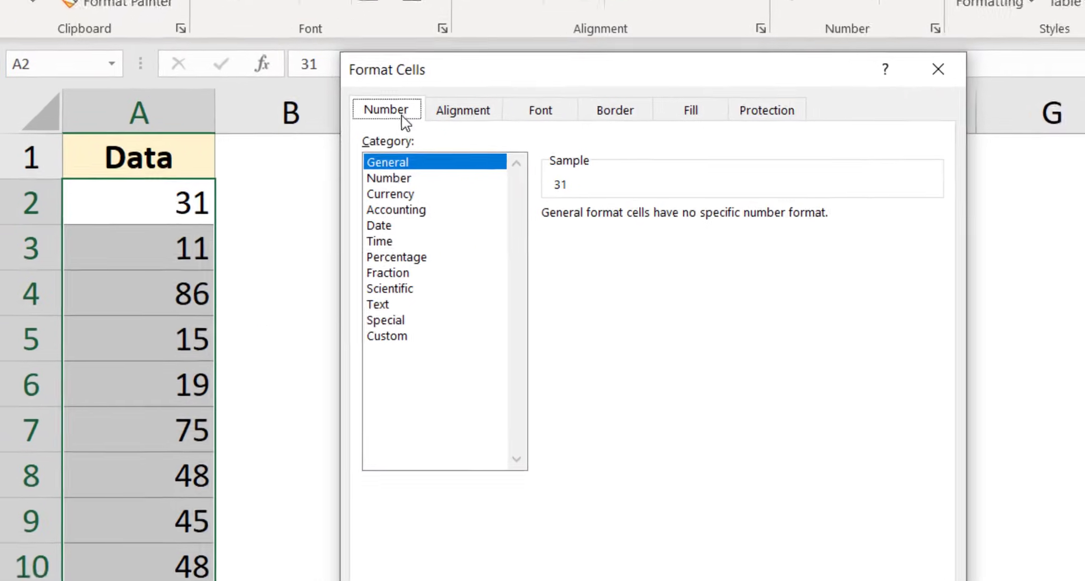
pyautogui.click(395, 339)
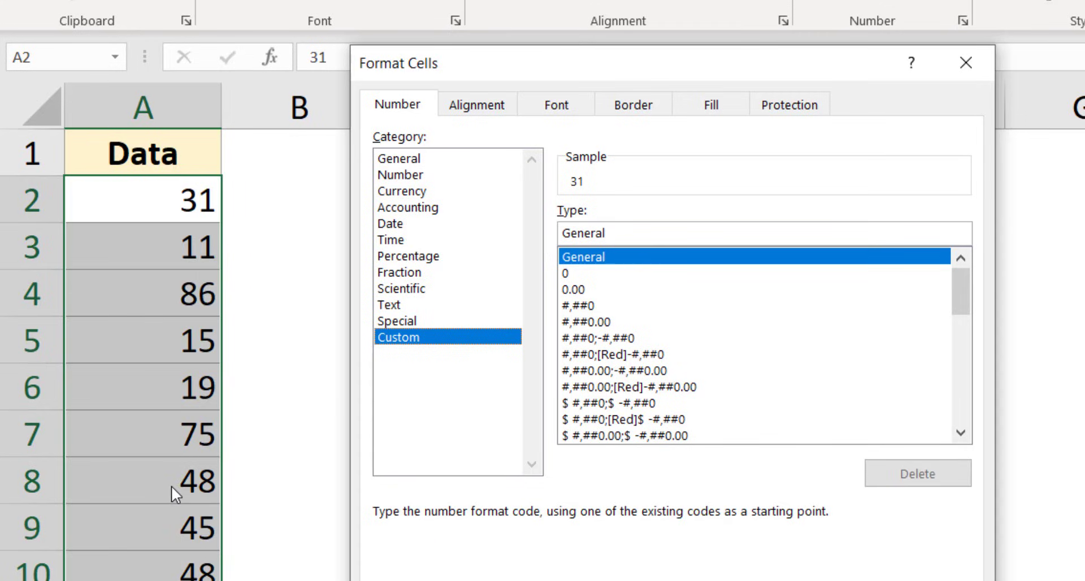
pyautogui.moveTo(609, 232); pyautogui.dragTo(527, 236)
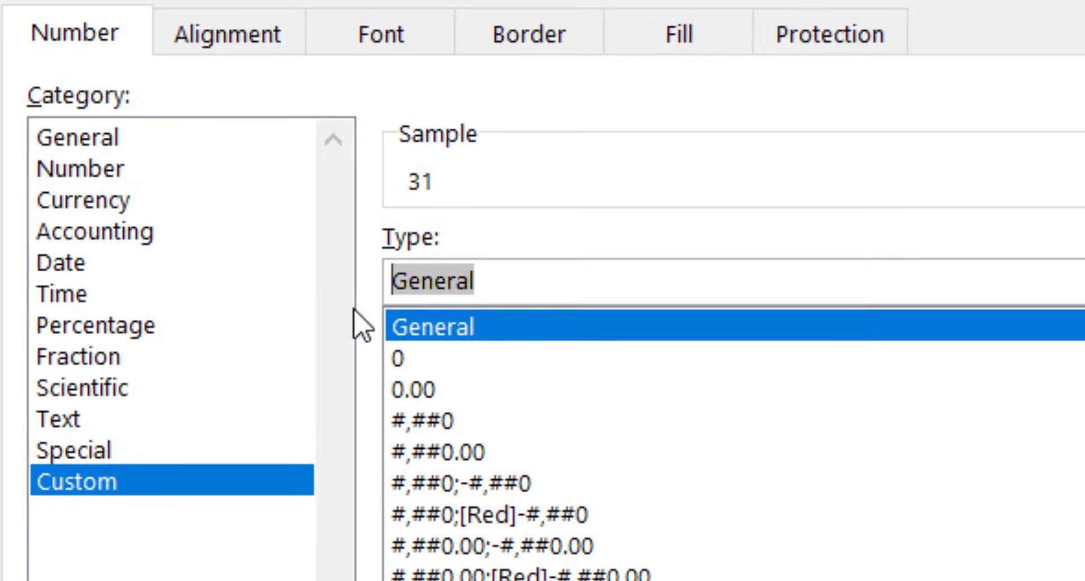
pyautogui.write(';;')
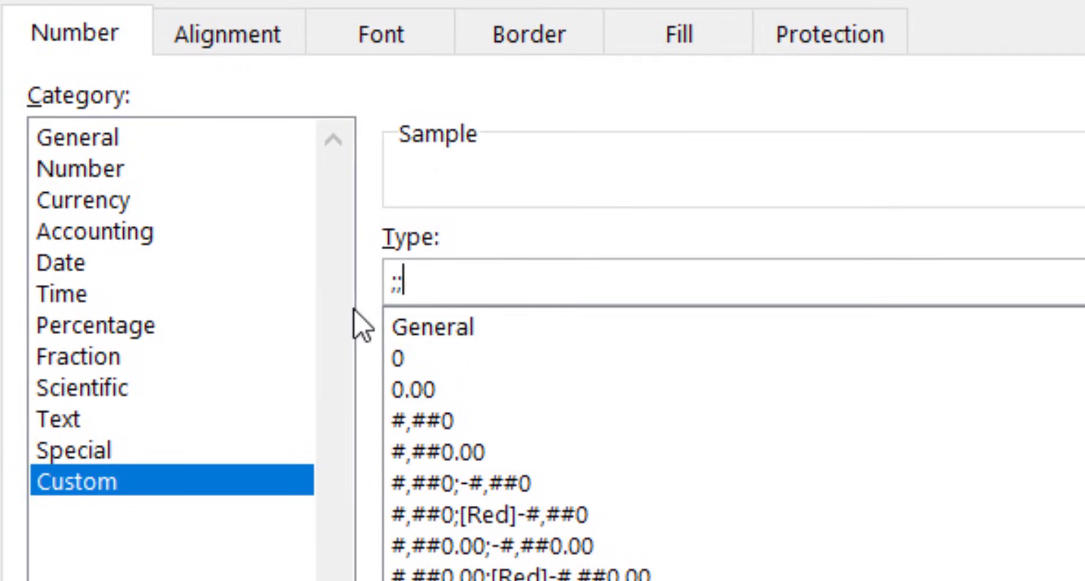
pyautogui.write(';')
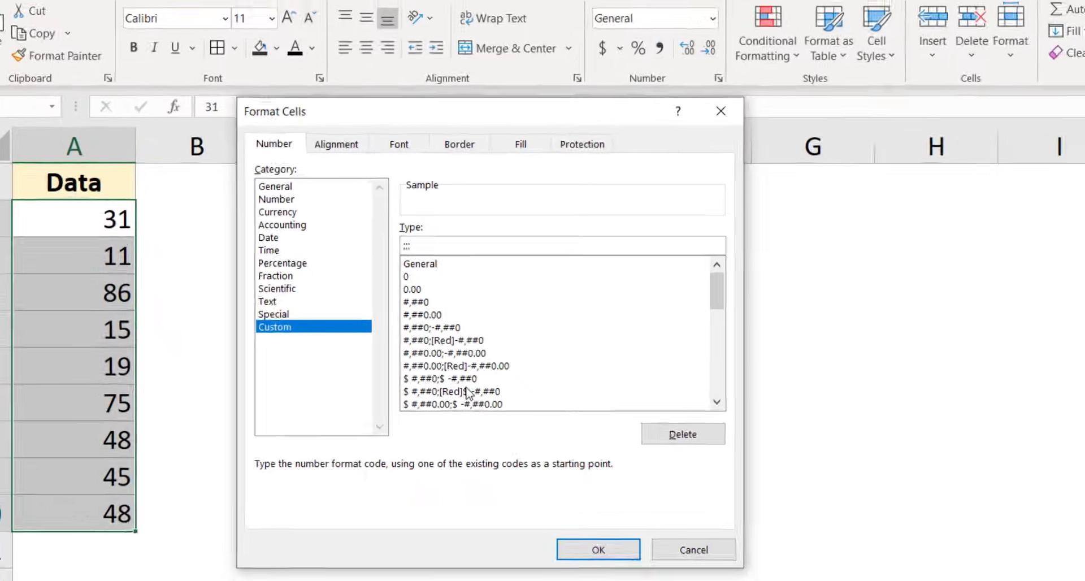
pyautogui.click(591, 549)
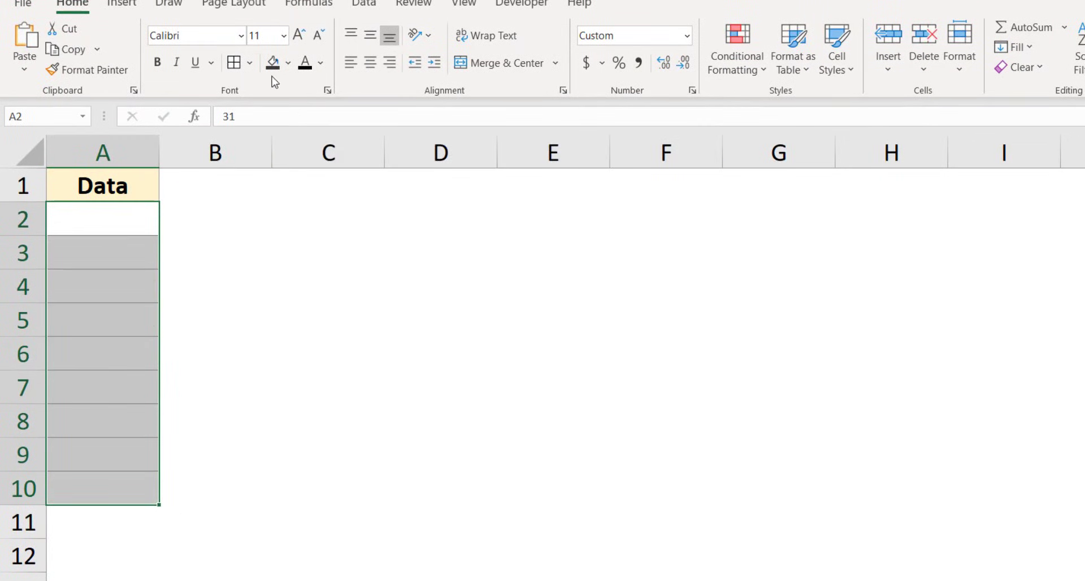
# Step: View the fill colour choices for A2:A10 without applying one, and check the content of cell A2
pyautogui.click(289, 63)
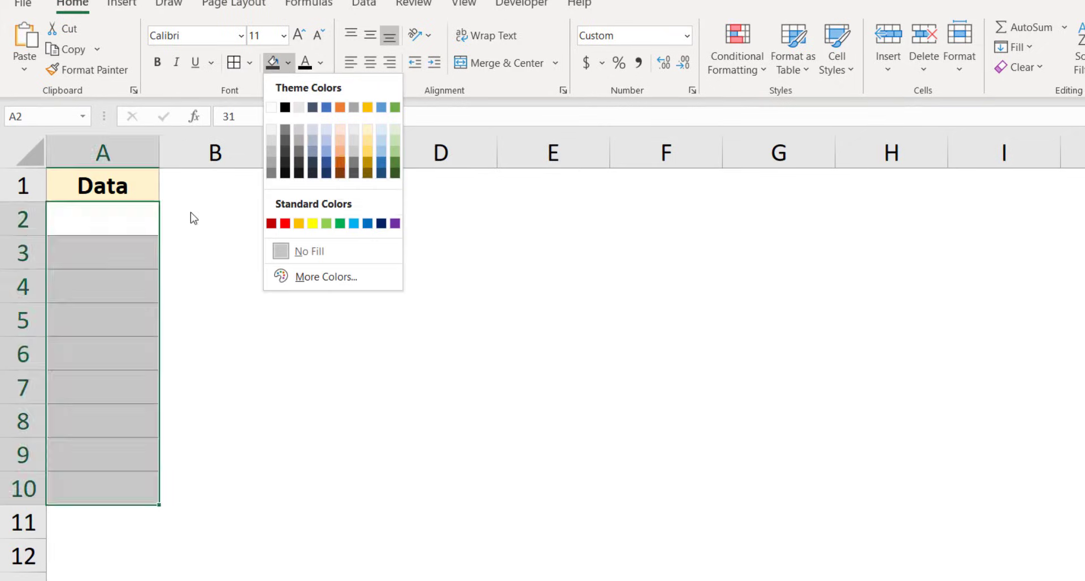
pyautogui.press('Escape')
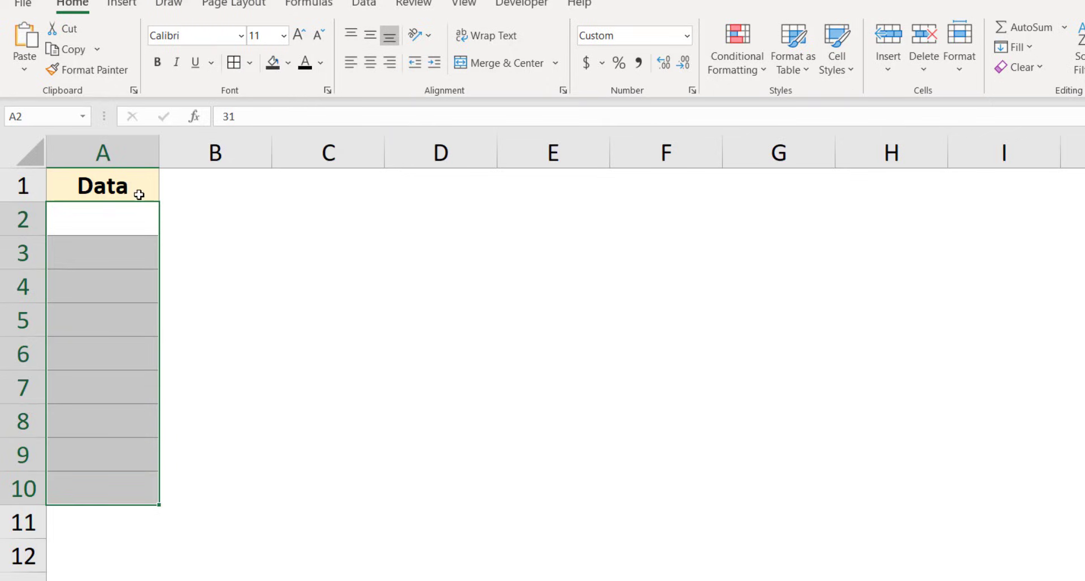
pyautogui.click(138, 220)
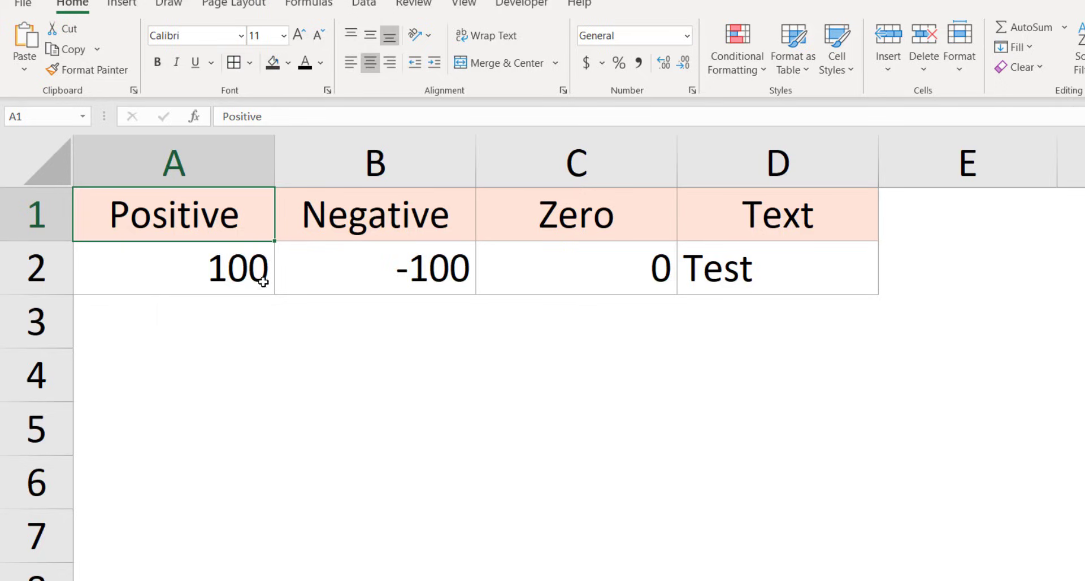
# Step: Enter the format code General; in cell A4 below the Positive, Negative, Zero and Text table
pyautogui.click(229, 320)
pyautogui.click(226, 370)
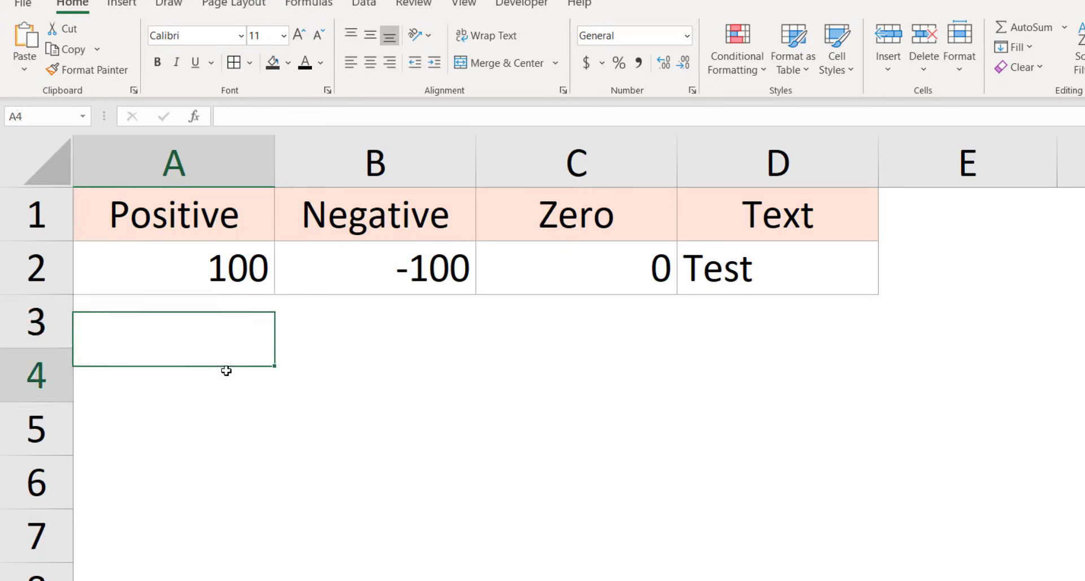
pyautogui.write('Gne')
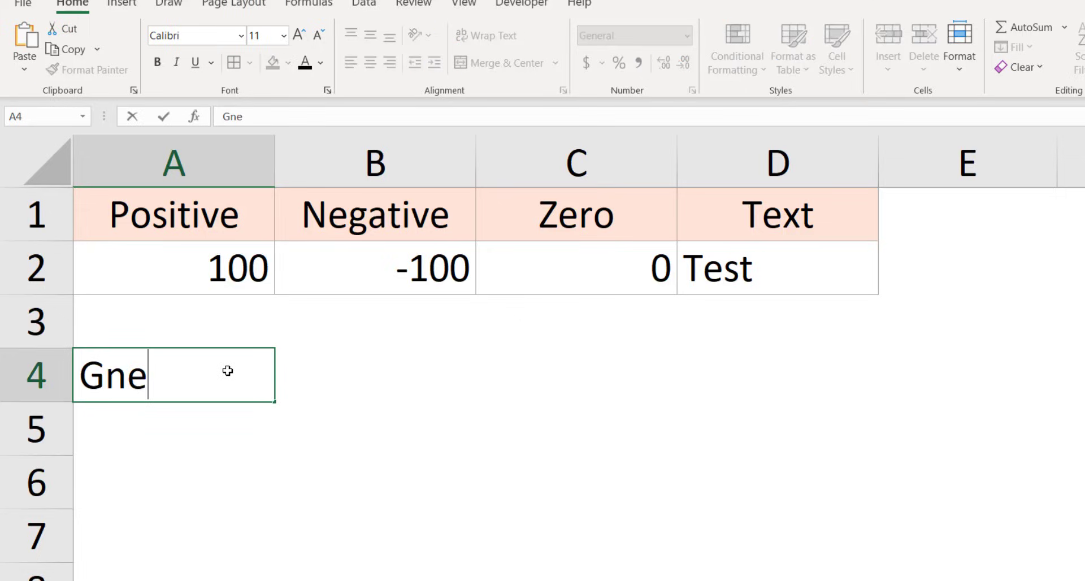
pyautogui.press('BackSpace')
pyautogui.press('BackSpace')
pyautogui.write('enera')
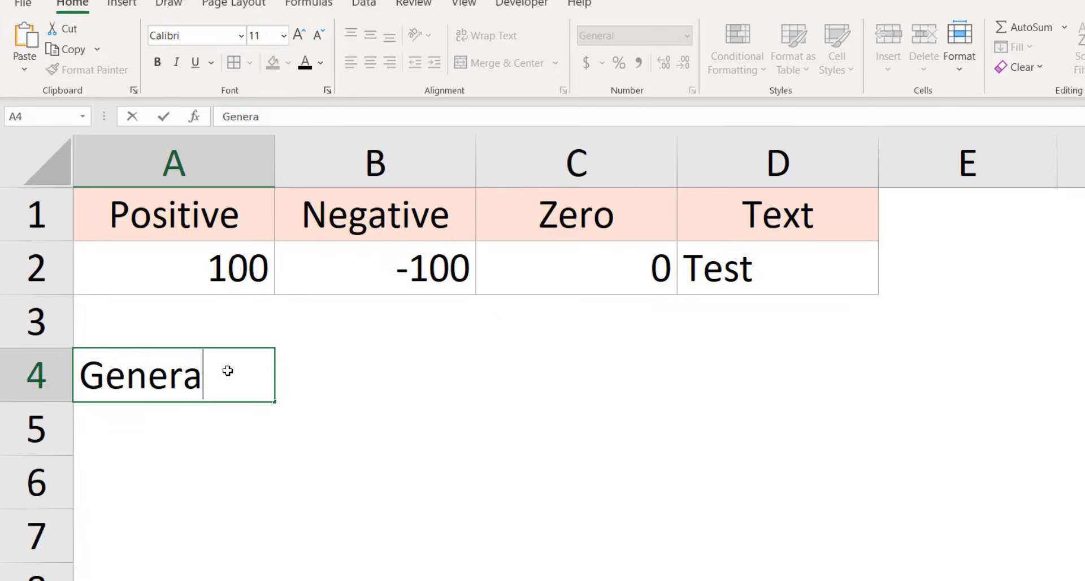
pyautogui.write('l;')
pyautogui.hotkey('ctrl', 'Return')
# Step: Extend the code in cell A4 to General;General;General;General by copying its first section
pyautogui.doubleClick(227, 370)
pyautogui.moveTo(224, 373); pyautogui.dragTo(101, 376)
pyautogui.hotkey('ctrl', 'c')
pyautogui.press('End')
pyautogui.hotkey('ctrl', 'v')
pyautogui.hotkey('ctrl', 'v')
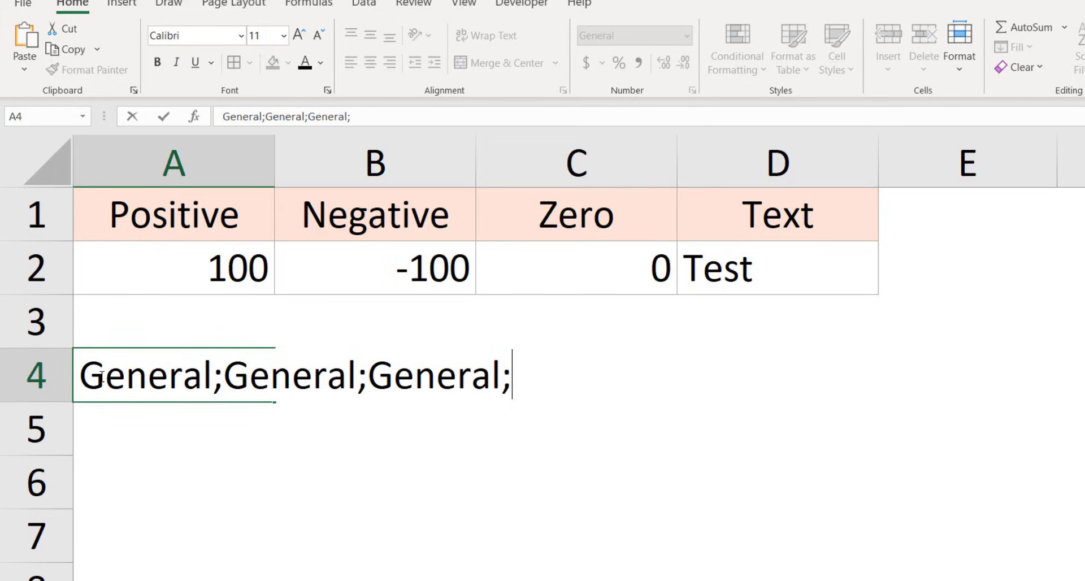
pyautogui.hotkey('ctrl', 'v')
pyautogui.press('BackSpace')
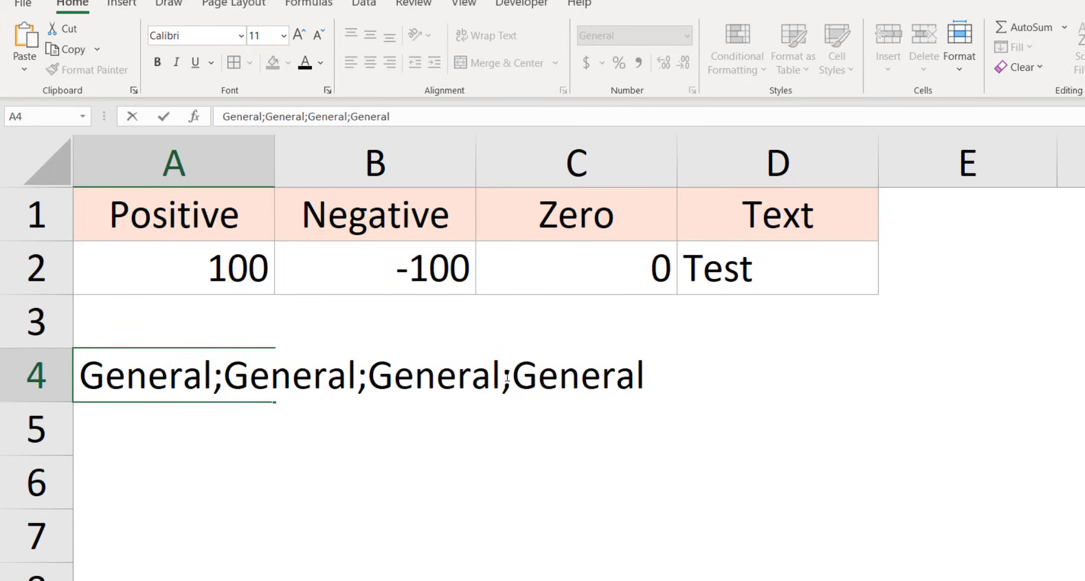
# Step: Remove every General from the code in A4 to leave ;;; and discard the cell edit
pyautogui.moveTo(213, 378)
pyautogui.mouseDown()
pyautogui.moveTo(79, 377)
pyautogui.moveTo(224, 368)
pyautogui.mouseUp()
pyautogui.press('BackSpace')
pyautogui.press('BackSpace')
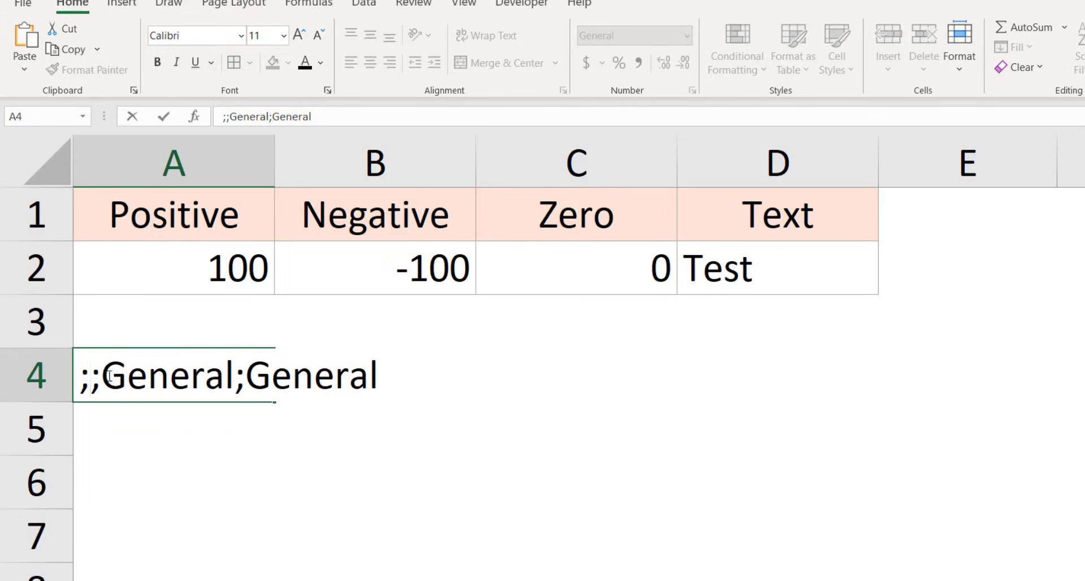
pyautogui.moveTo(101, 378); pyautogui.dragTo(225, 378)
pyautogui.press('BackSpace')
pyautogui.moveTo(113, 378); pyautogui.dragTo(249, 377)
pyautogui.press('BackSpace')
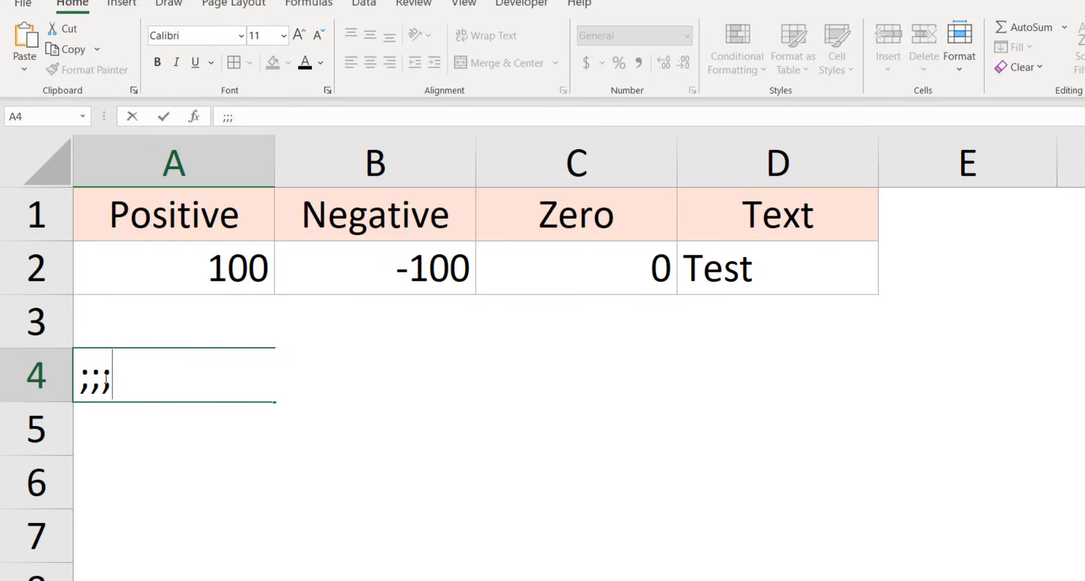
pyautogui.press('Escape')
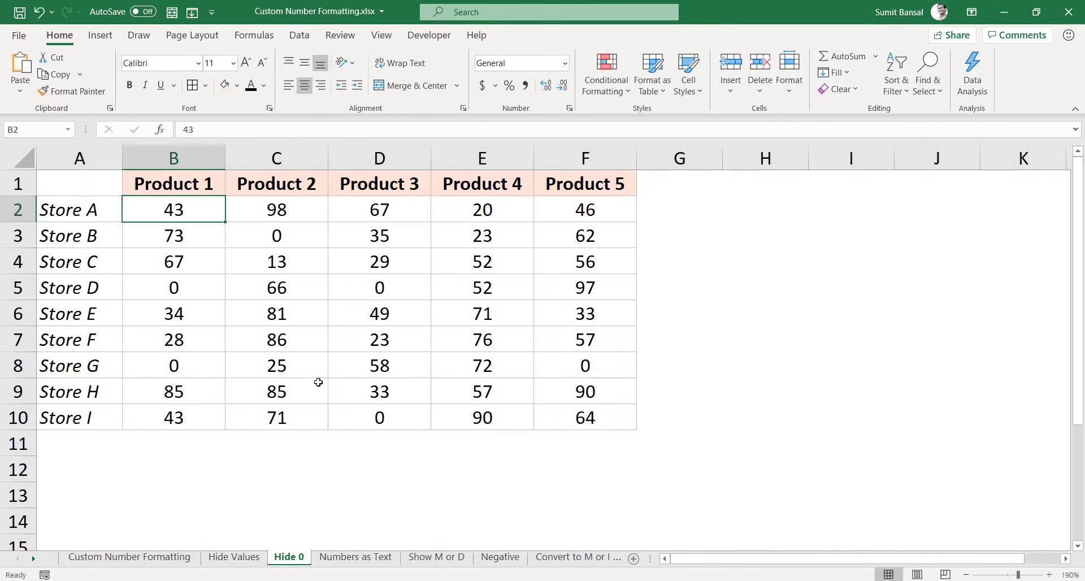
pyautogui.click(278, 236)
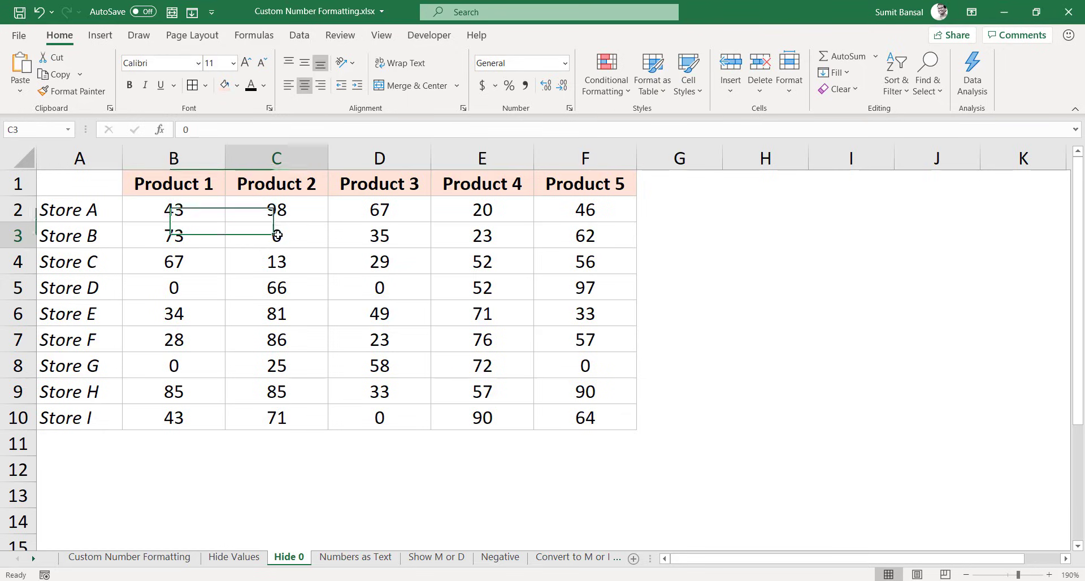
pyautogui.click(189, 289)
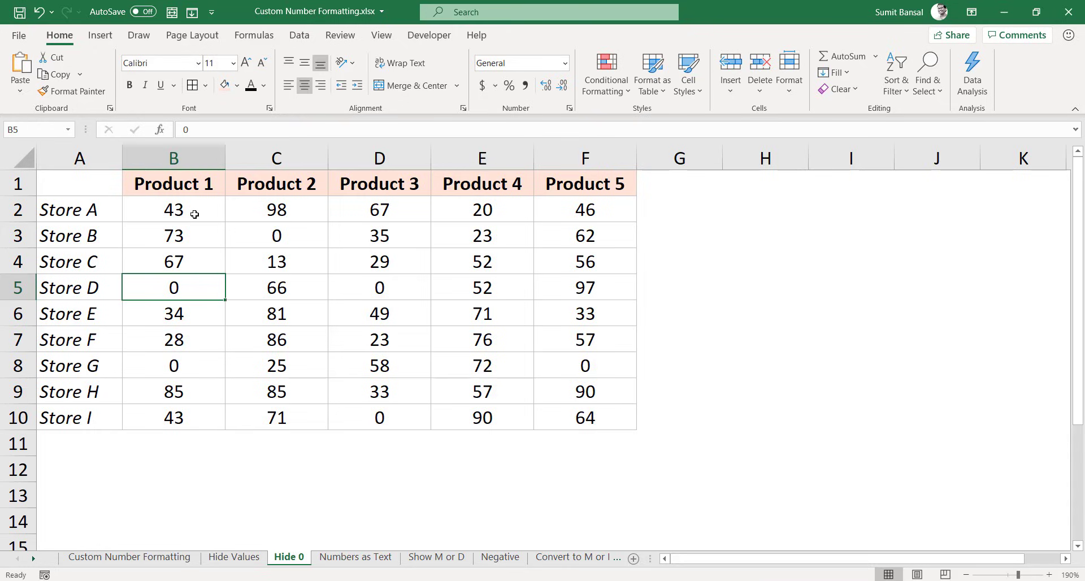
pyautogui.moveTo(194, 214)
pyautogui.mouseDown()
pyautogui.moveTo(509, 373)
pyautogui.moveTo(565, 418)
pyautogui.mouseUp()
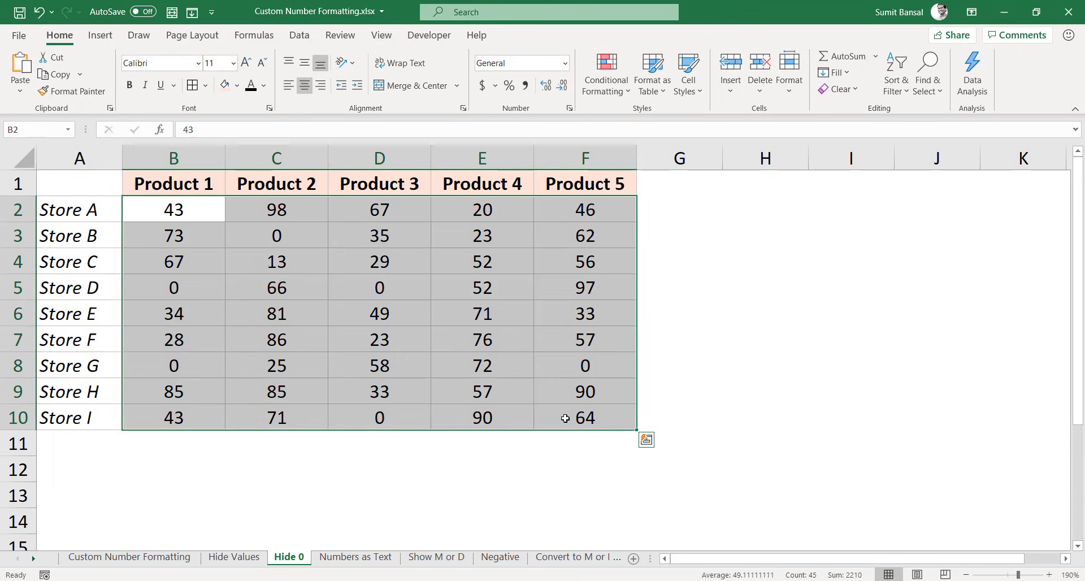
pyautogui.hotkey('ctrl', '1')
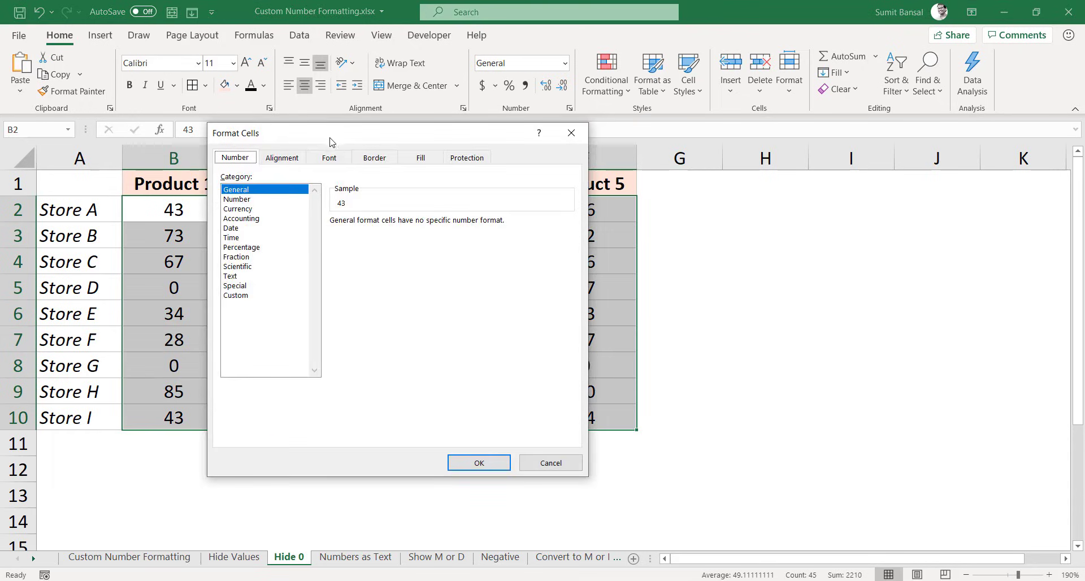
pyautogui.moveTo(330, 138); pyautogui.dragTo(558, 155)
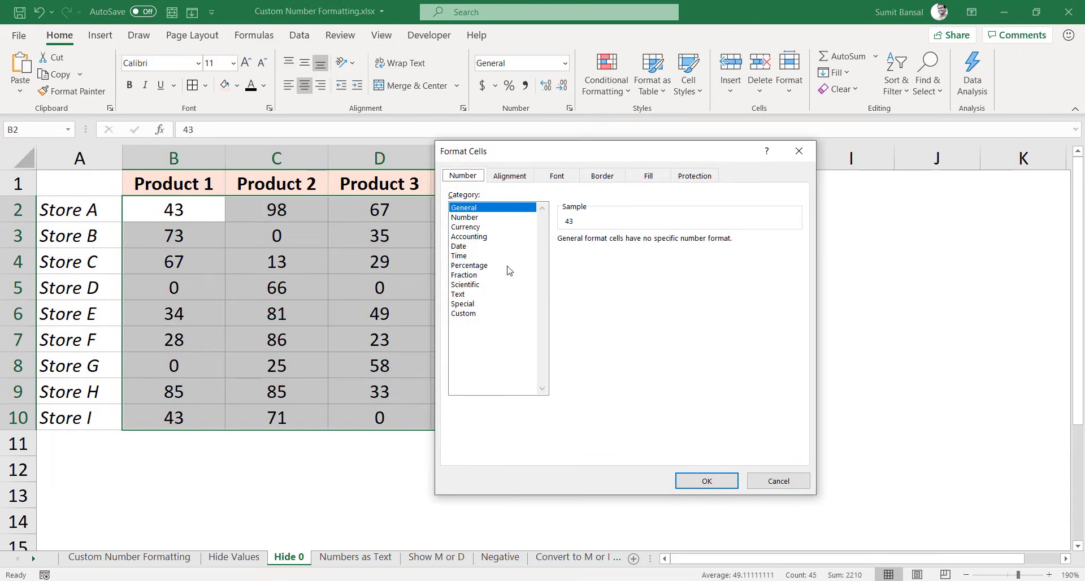
pyautogui.click(471, 315)
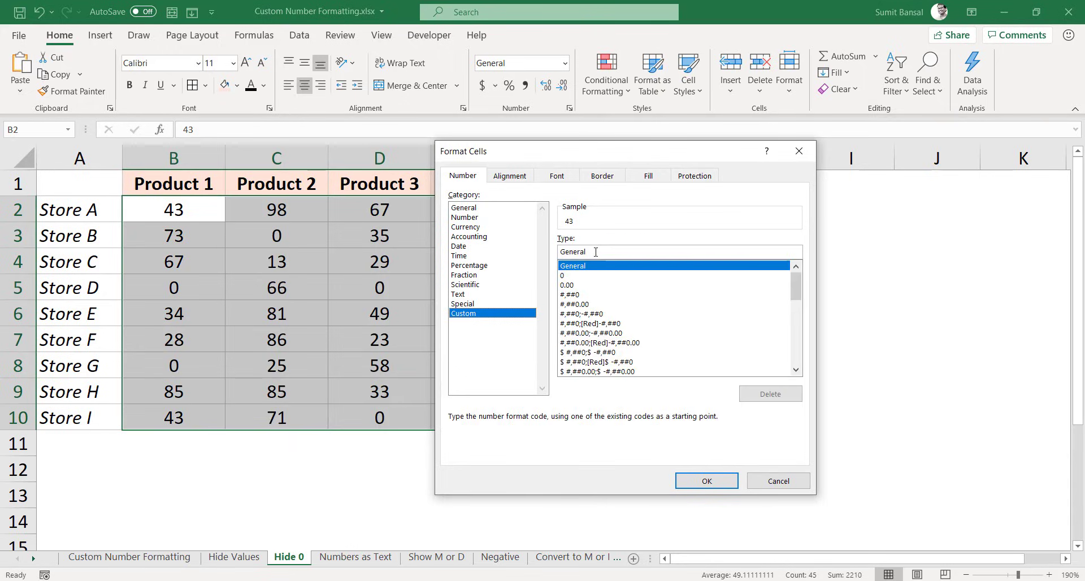
pyautogui.moveTo(596, 252); pyautogui.dragTo(556, 257)
pyautogui.press('BackSpace')
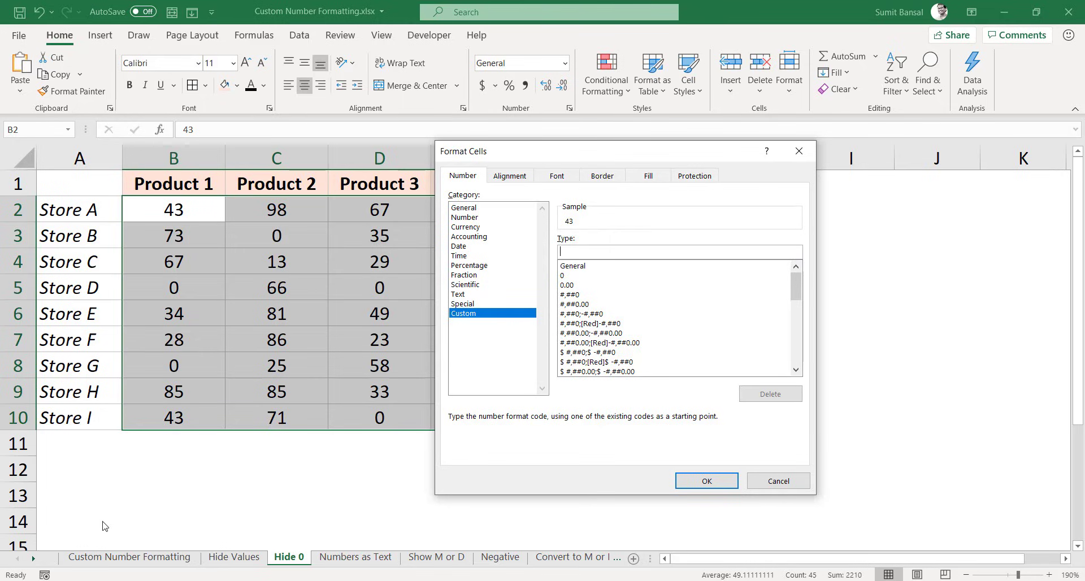
pyautogui.press('Escape')
# Step: Review the order of the Positive, Negative, Zero and Text headers on the Custom Number Formatting sheet
pyautogui.click(104, 561)
pyautogui.press('Up')
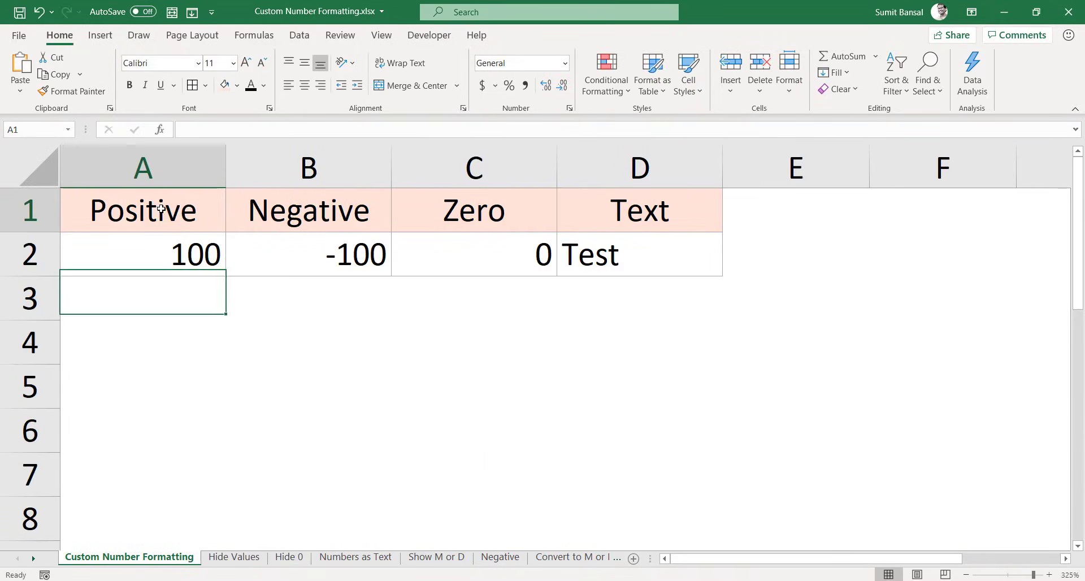
pyautogui.press('Up')
pyautogui.press('Up')
pyautogui.press('Right')
pyautogui.click(418, 211)
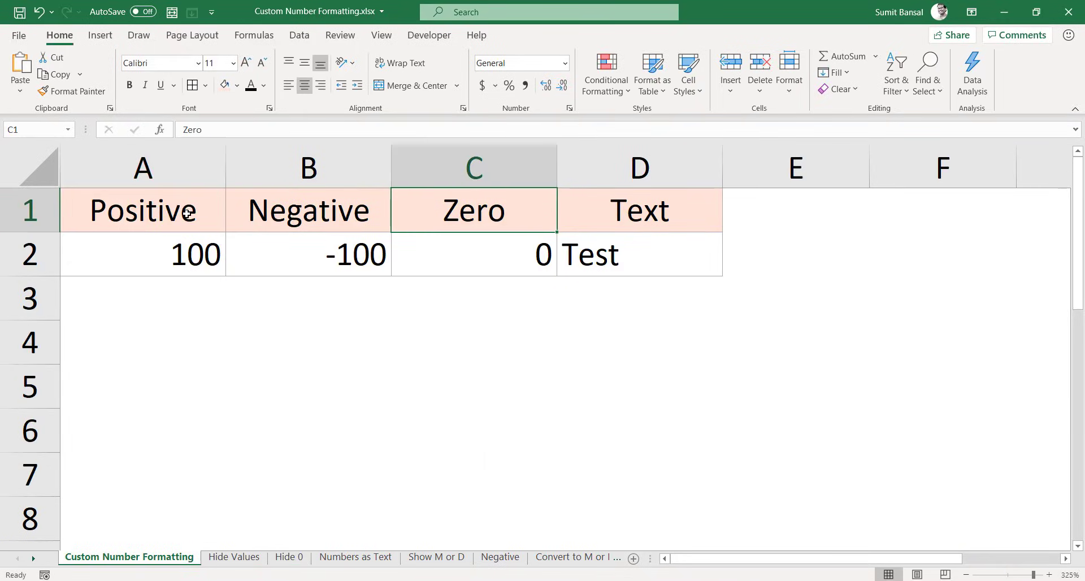
pyautogui.moveTo(224, 213); pyautogui.dragTo(229, 213)
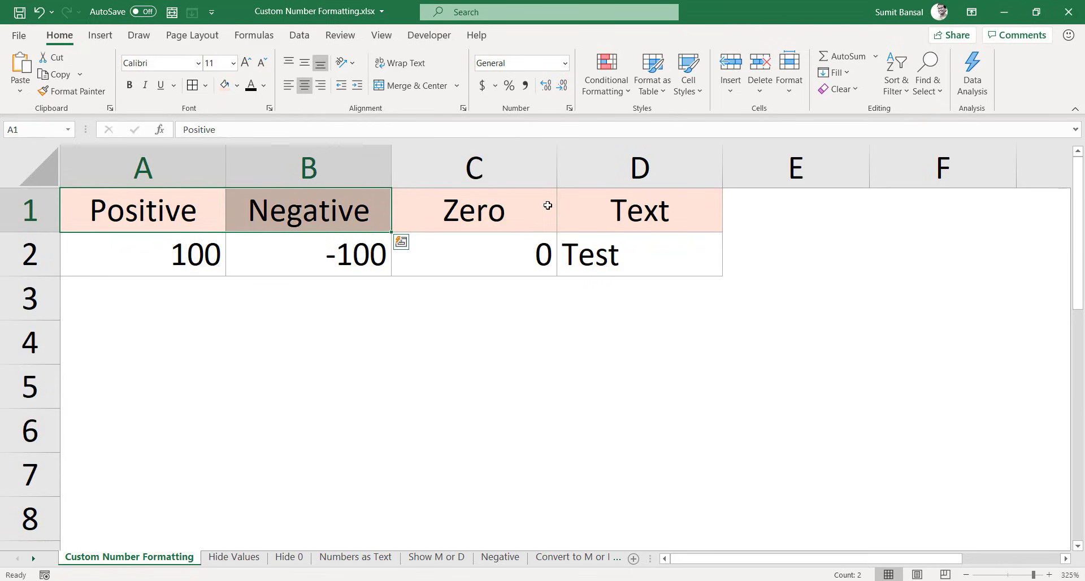
pyautogui.click(500, 213)
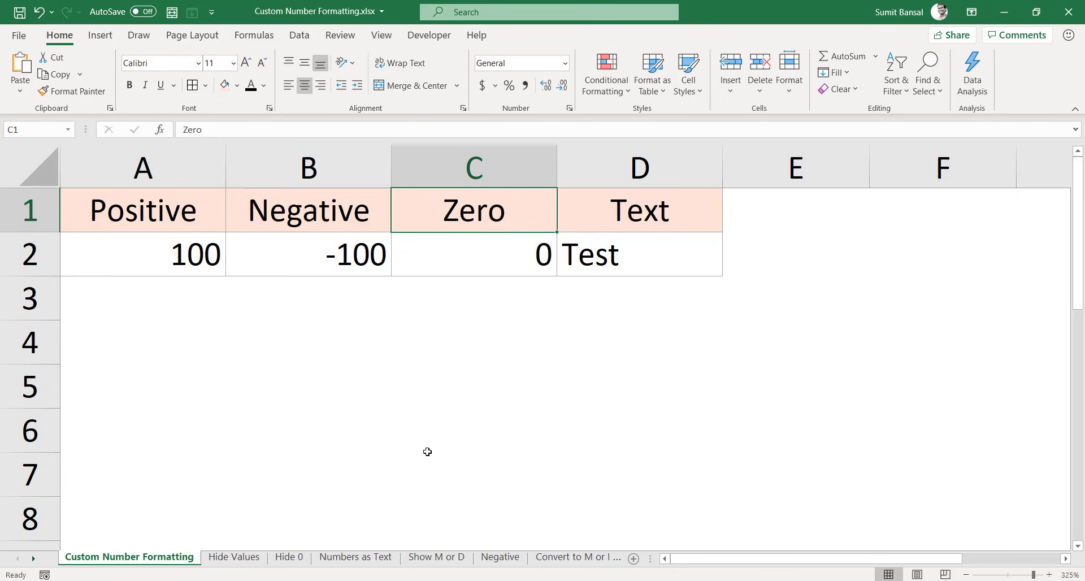
# Step: On the Hide 0 sheet, apply the custom number format General;General;;General to B2:F10 and check the stored value in C3
pyautogui.click(289, 557)
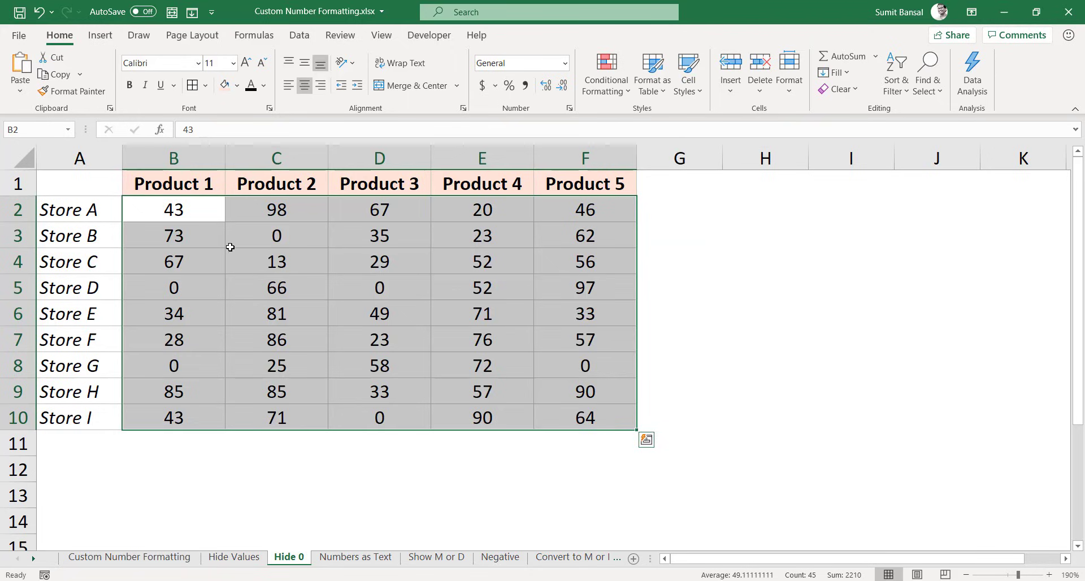
pyautogui.hotkey('ctrl', '1')
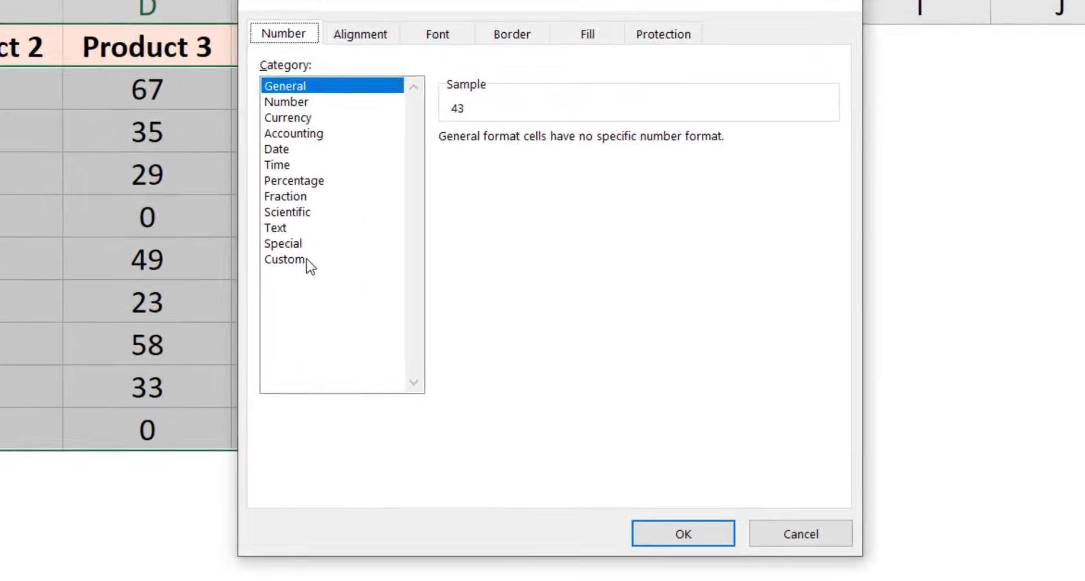
pyautogui.click(294, 259)
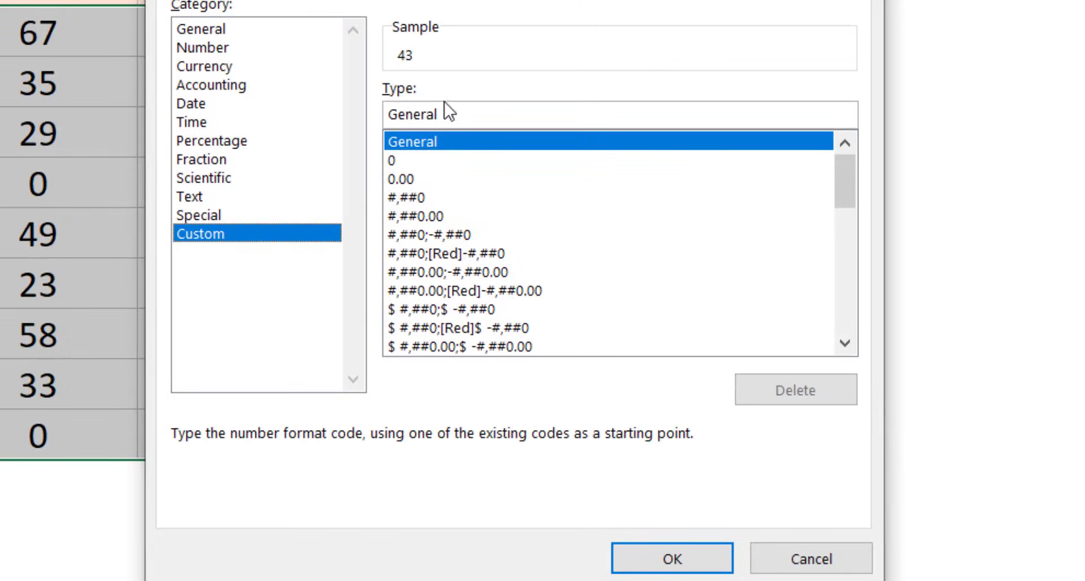
pyautogui.moveTo(457, 114); pyautogui.dragTo(348, 113)
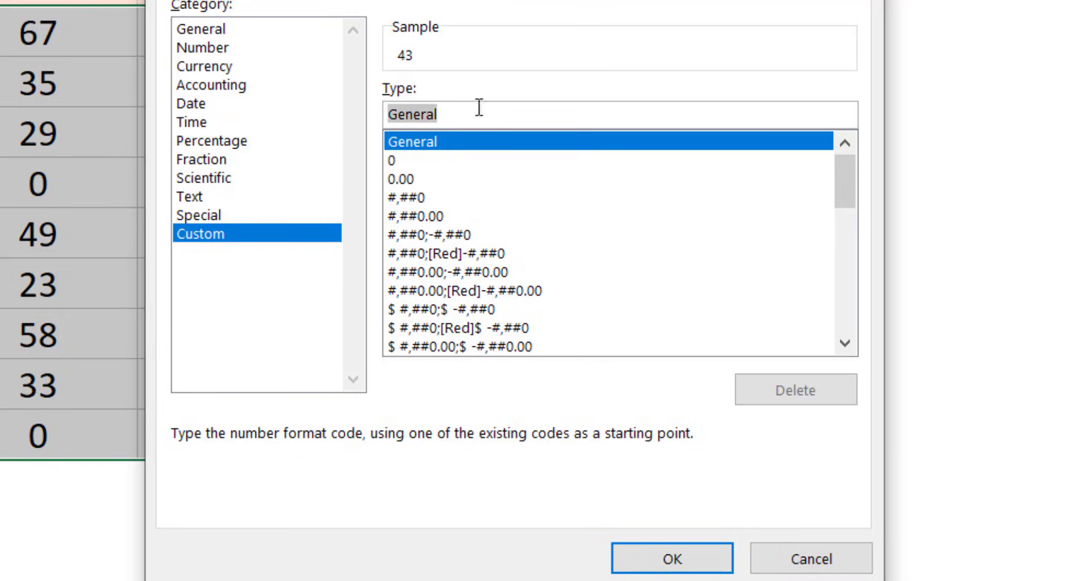
pyautogui.click(510, 113)
pyautogui.write(';')
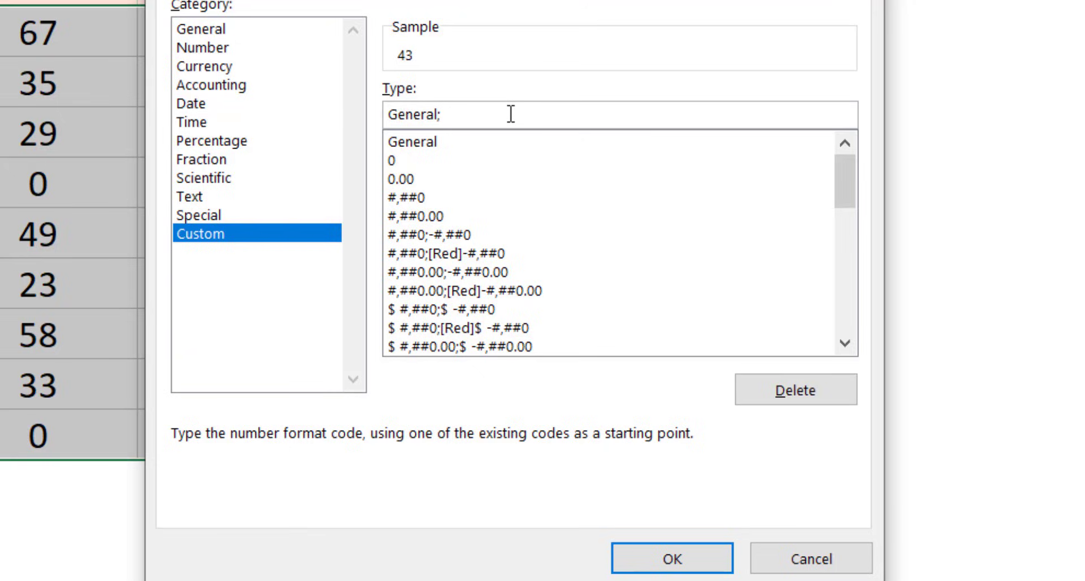
pyautogui.hotkey('ctrl', 'v')
pyautogui.write(';;General')
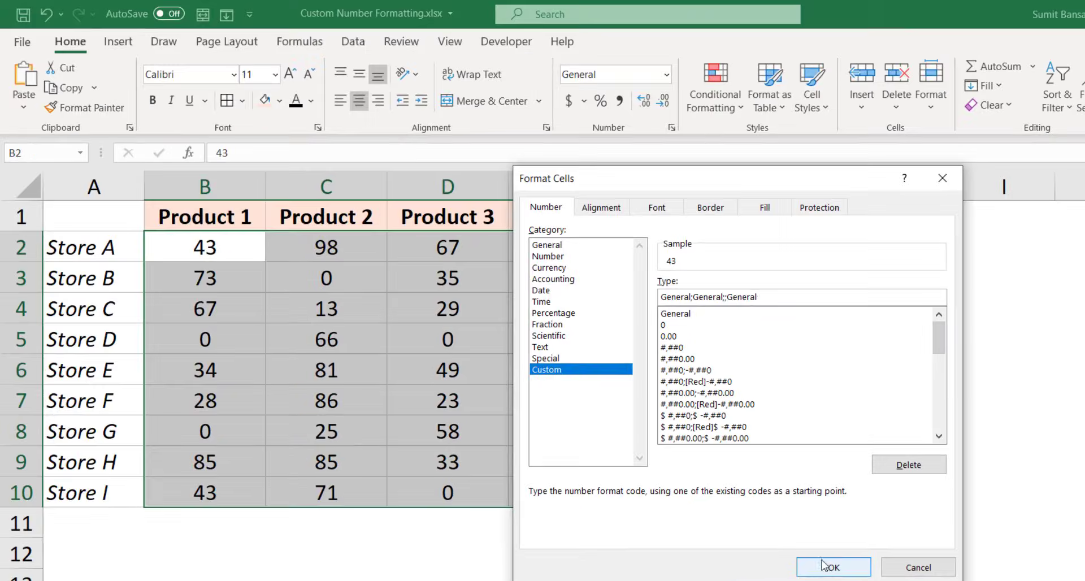
pyautogui.click(824, 568)
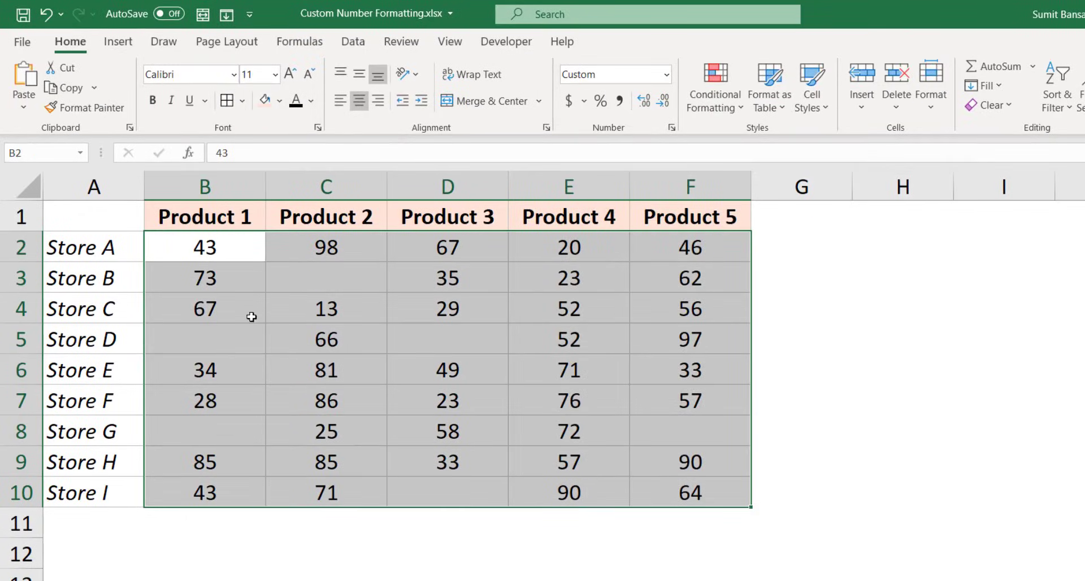
pyautogui.click(326, 278)
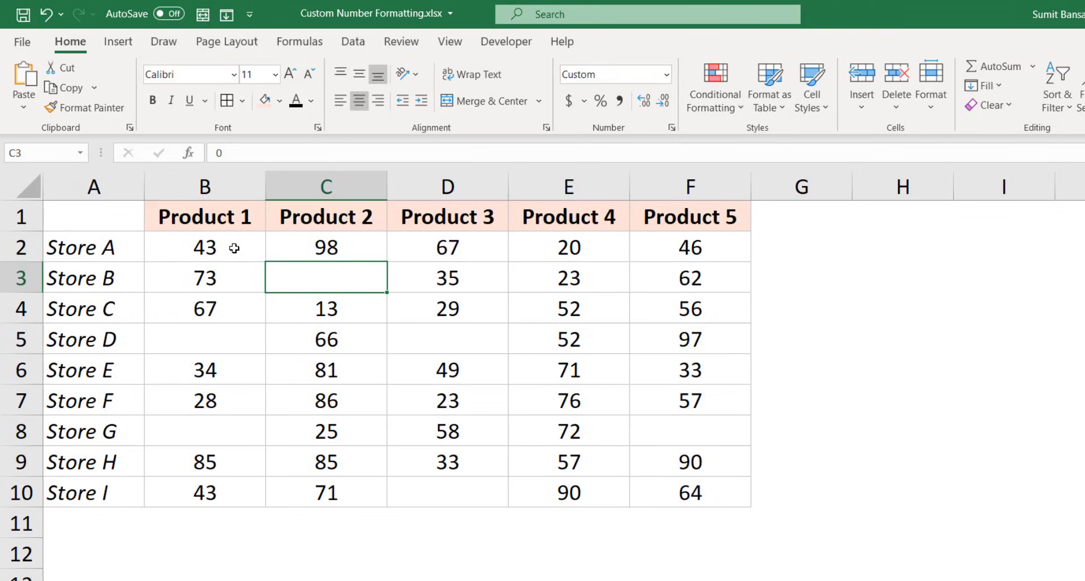
# Step: Change the custom number format of B2:F10 to General;General;"NA";General
pyautogui.moveTo(234, 248); pyautogui.dragTo(664, 485)
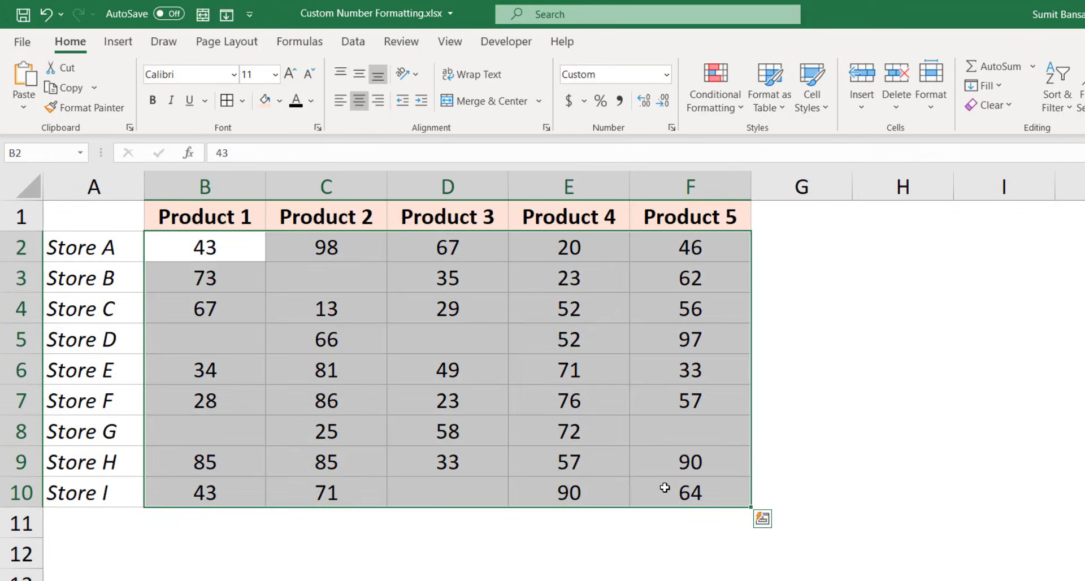
pyautogui.hotkey('ctrl', '1')
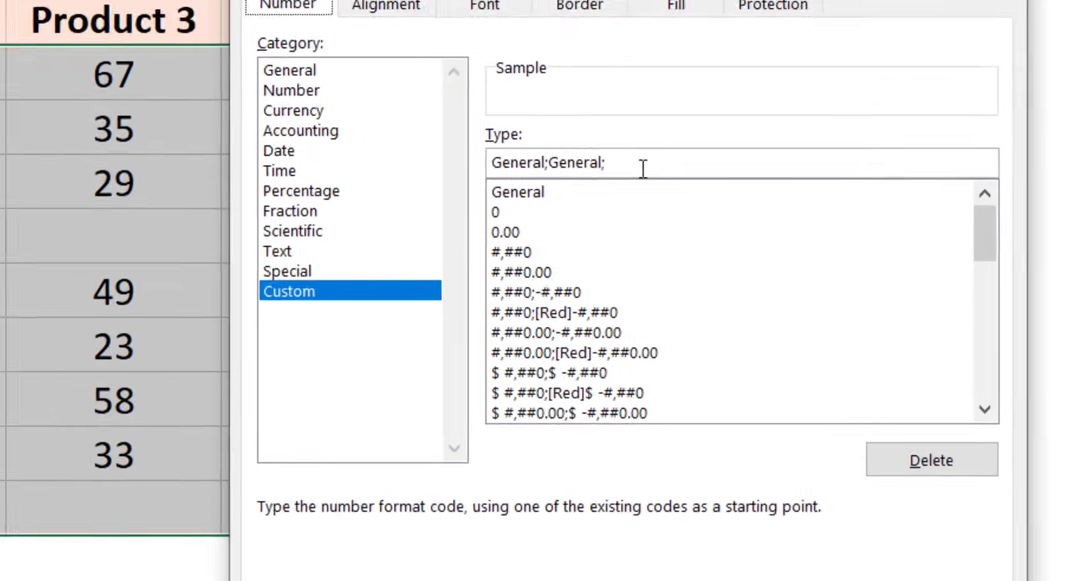
pyautogui.moveTo(732, 280); pyautogui.dragTo(601, 272)
pyautogui.write('General')
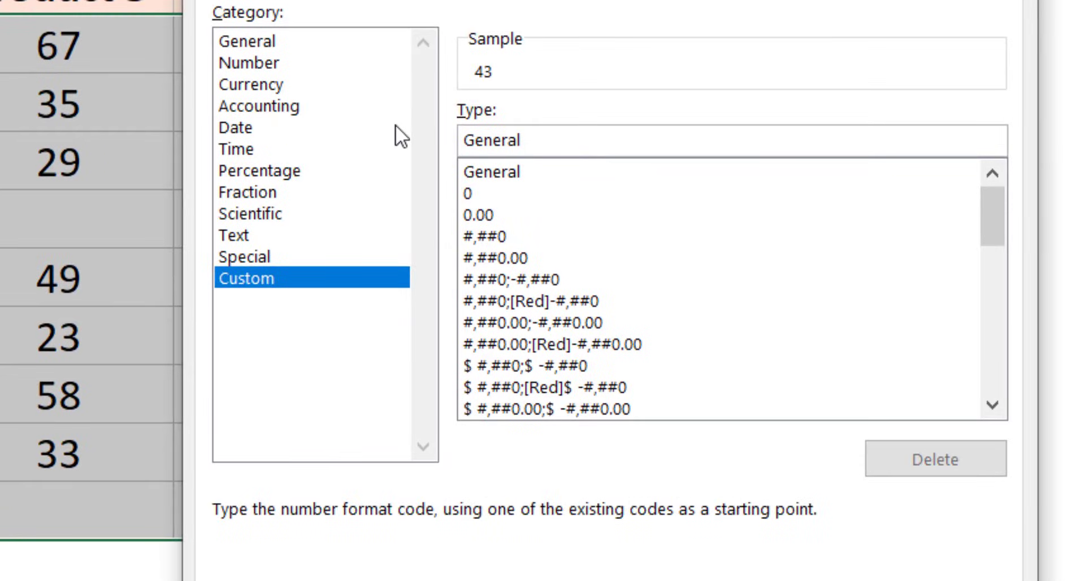
pyautogui.write(';General;')
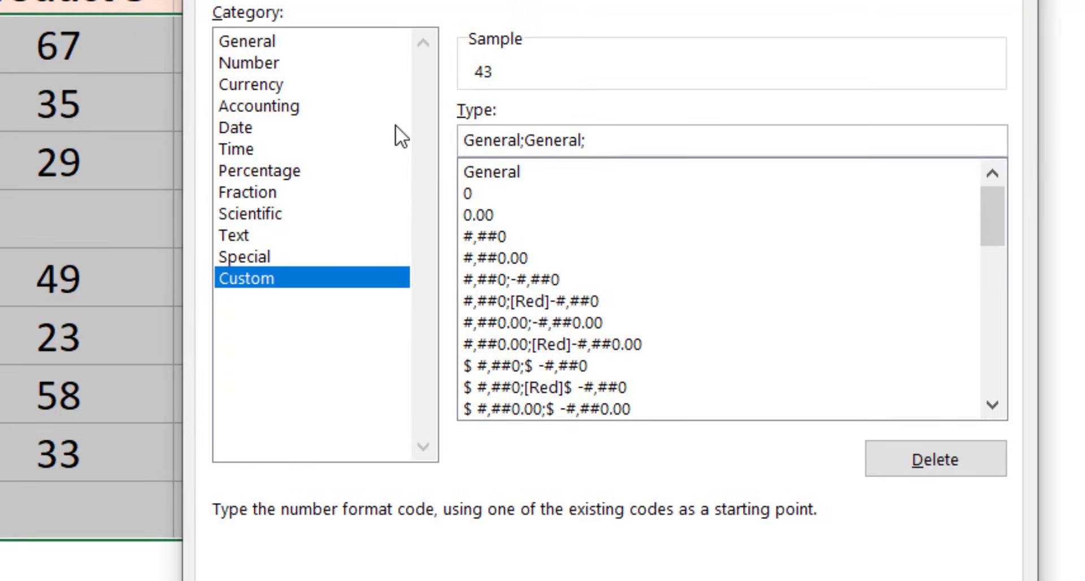
pyautogui.write('"NA";General')
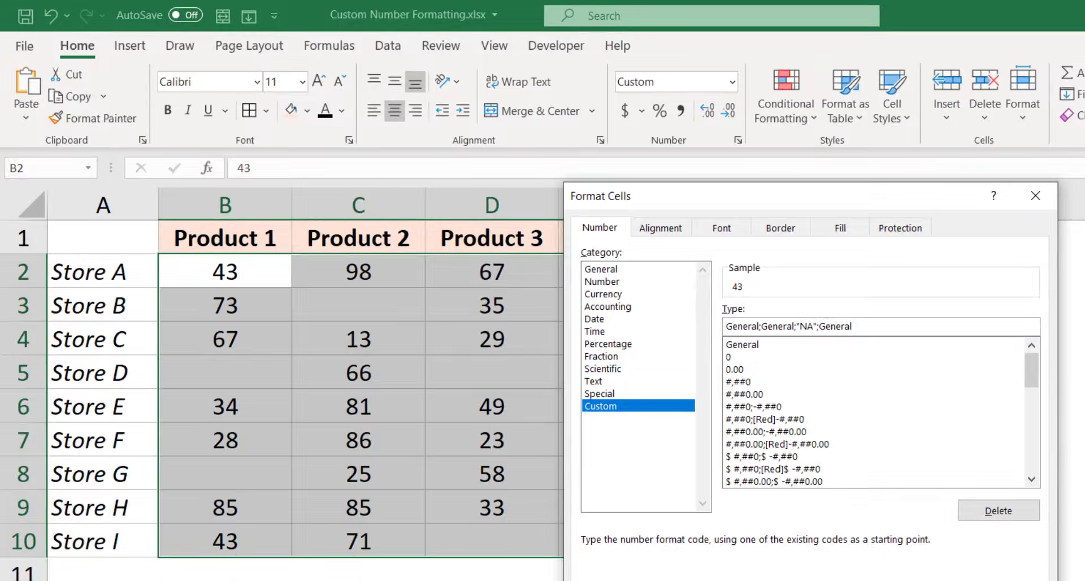
pyautogui.press('Return')
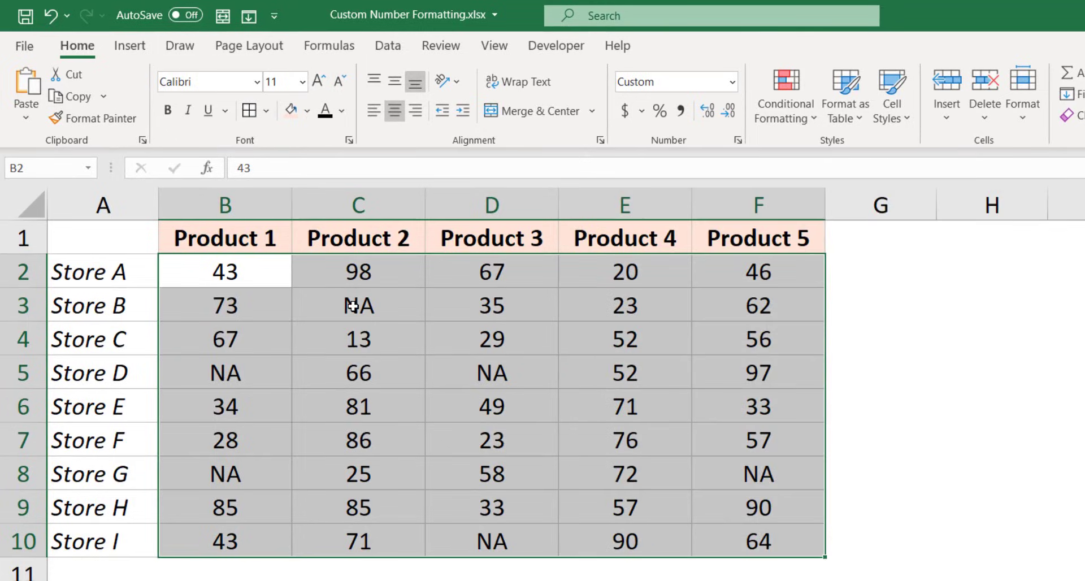
# Step: Check the stored value behind the NA in cell C3 without editing it
pyautogui.click(390, 308)
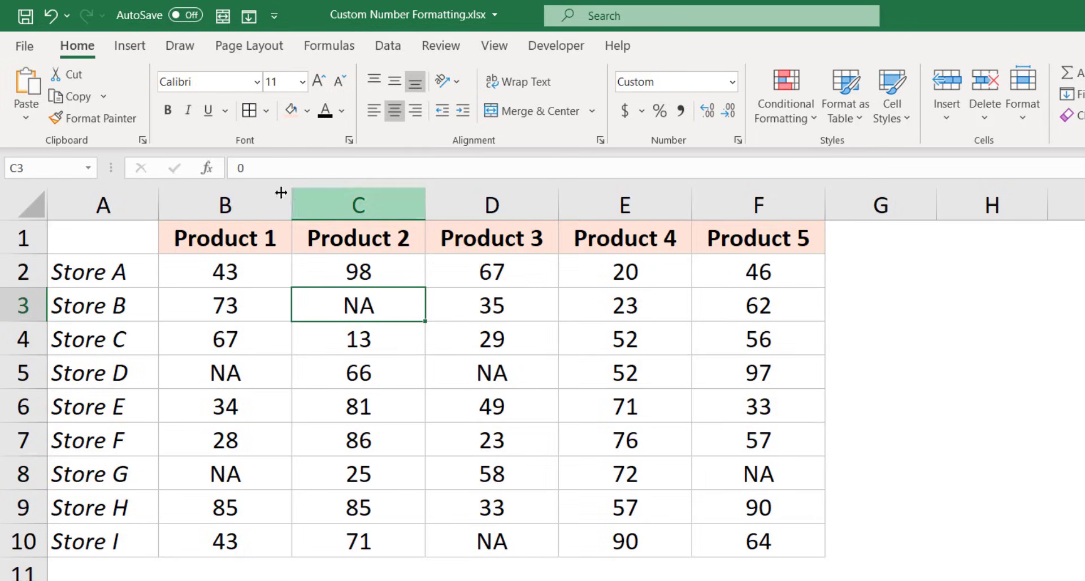
pyautogui.doubleClick(242, 168)
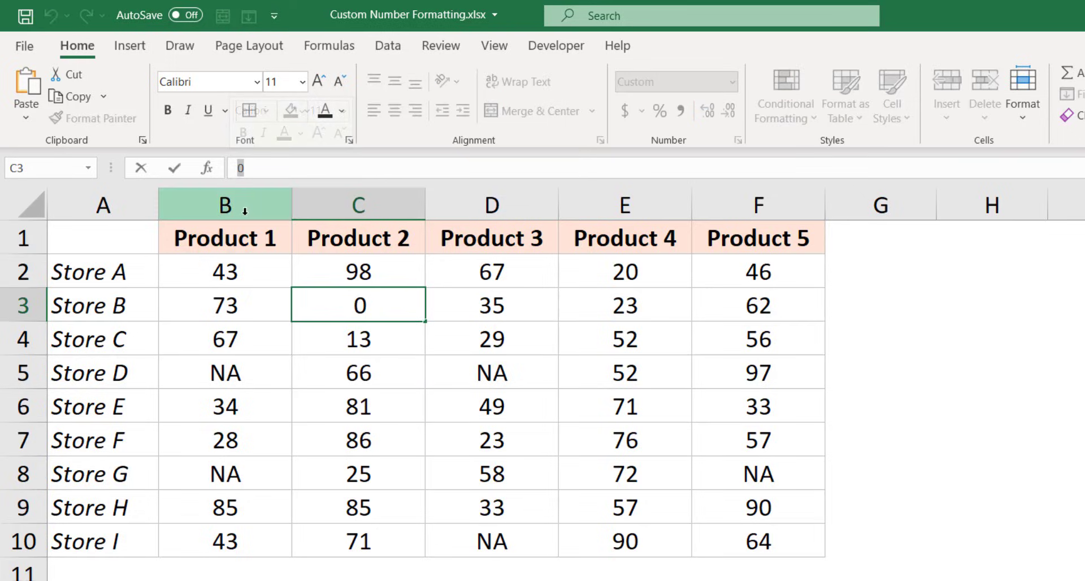
pyautogui.press('Escape')
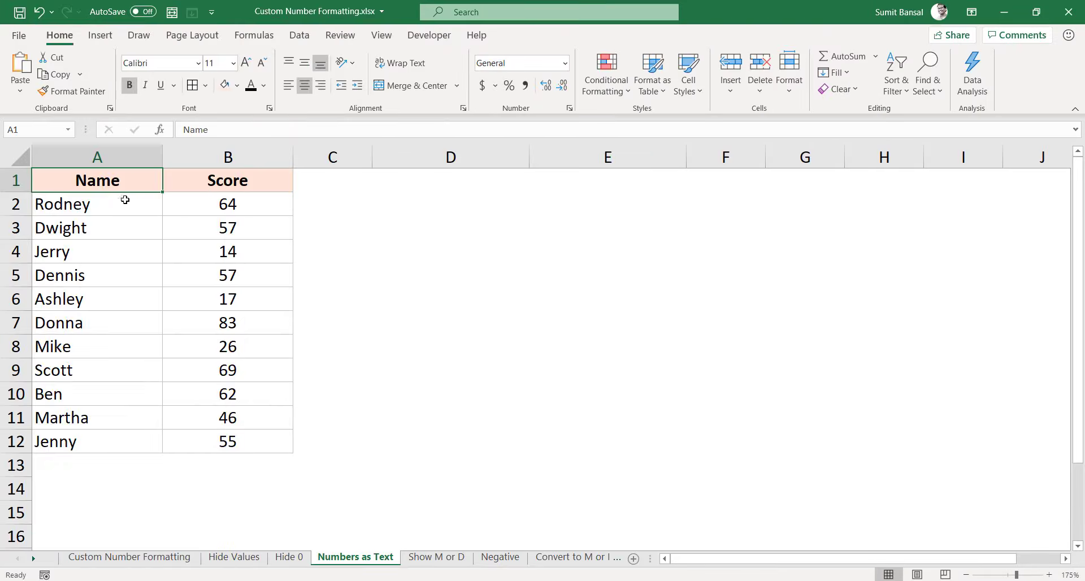
pyautogui.moveTo(115, 204); pyautogui.dragTo(112, 431)
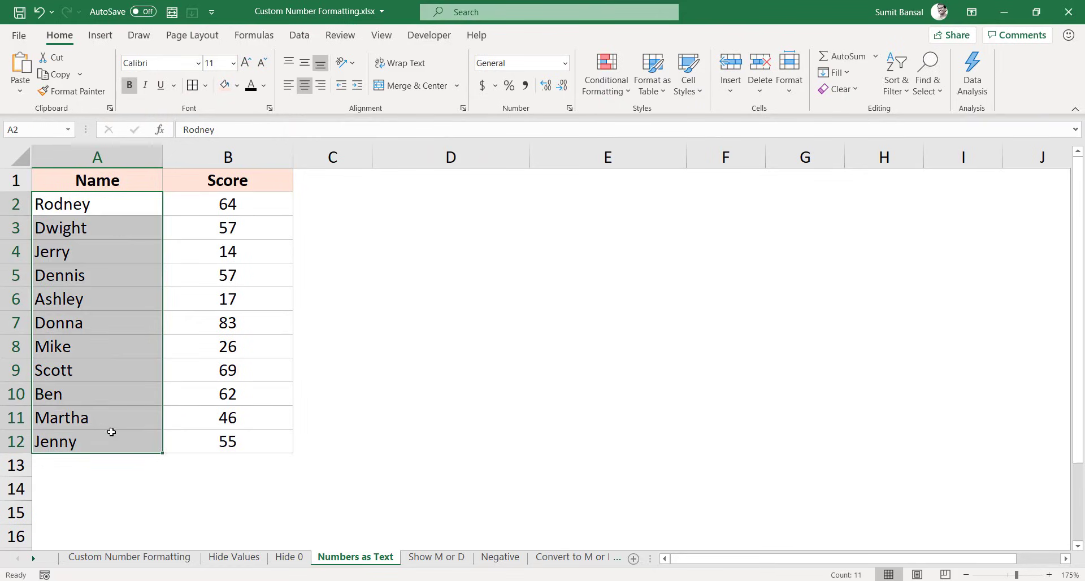
pyautogui.moveTo(200, 206); pyautogui.dragTo(206, 441)
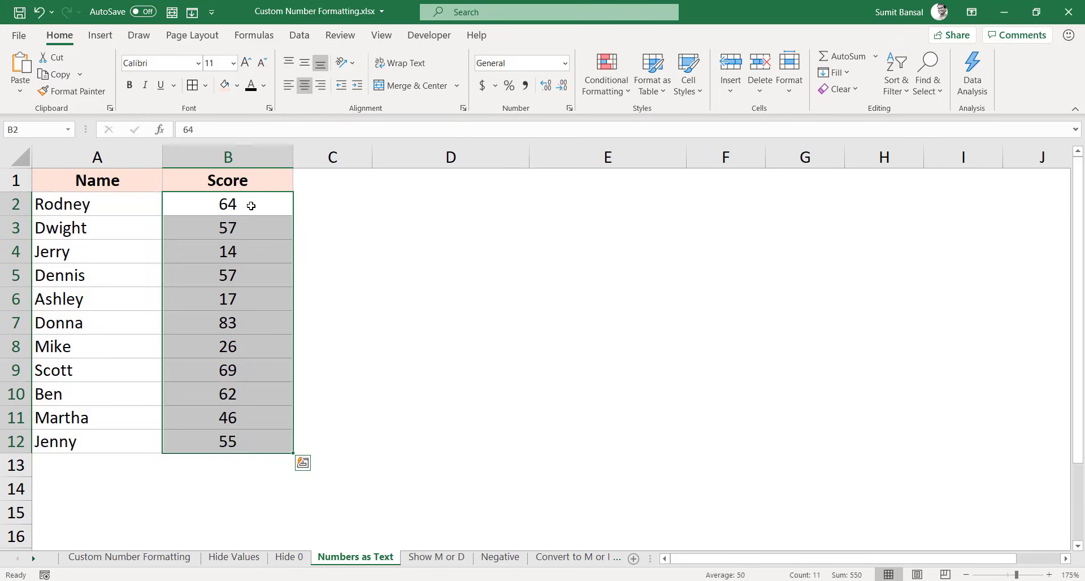
pyautogui.click(309, 202)
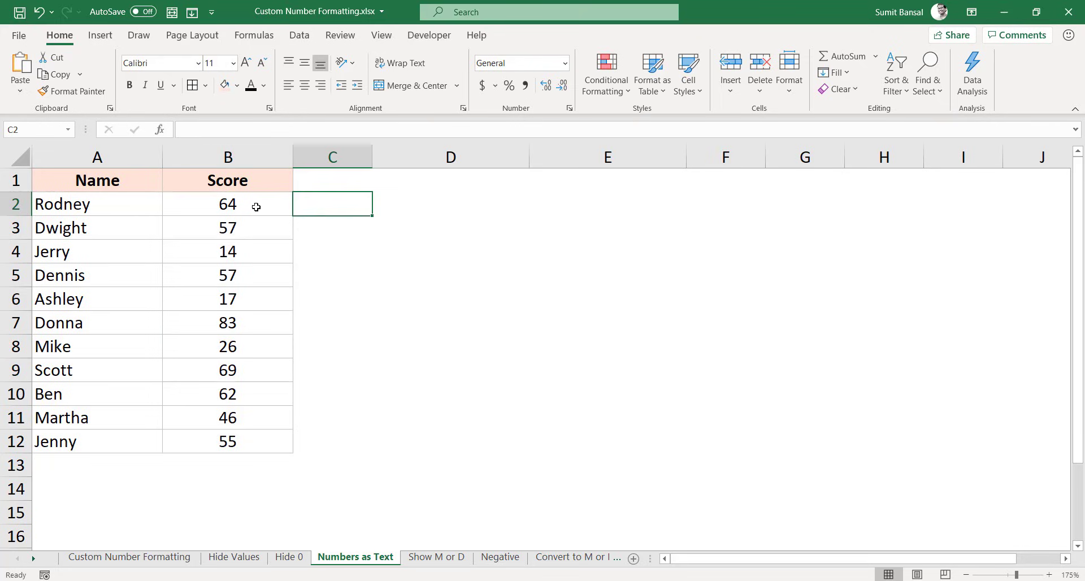
# Step: Start a custom number format for the scores in B2:B12 with the condition [>35]
pyautogui.moveTo(256, 206); pyautogui.dragTo(255, 440)
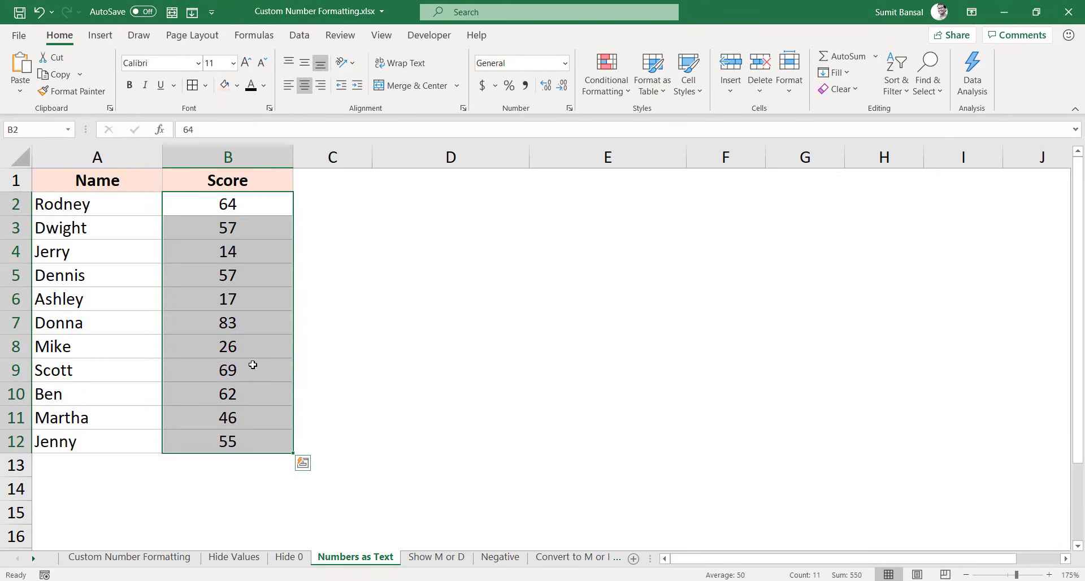
pyautogui.hotkey('ctrl', '1')
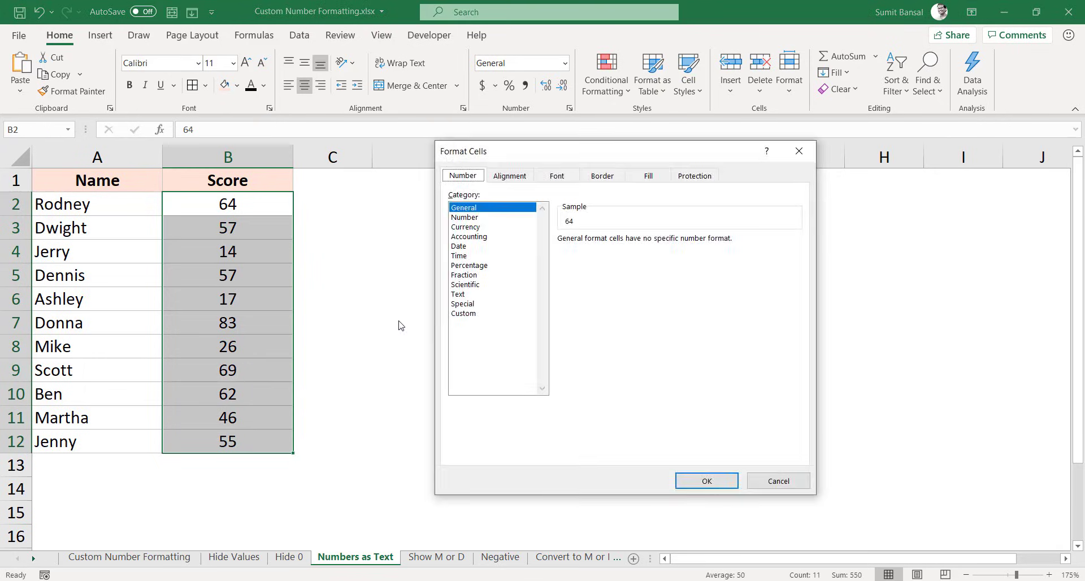
pyautogui.click(455, 317)
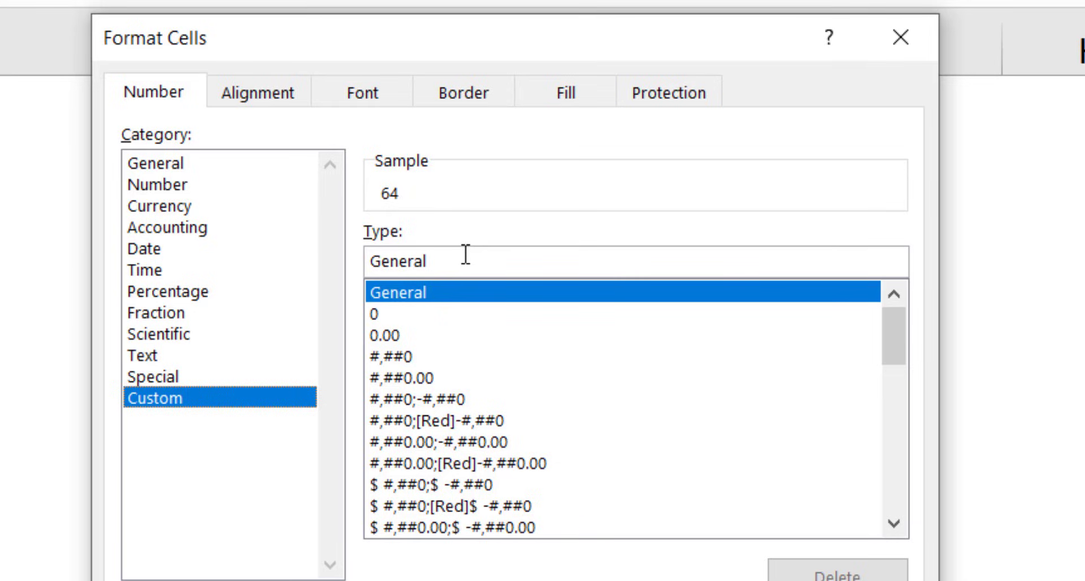
pyautogui.doubleClick(387, 254)
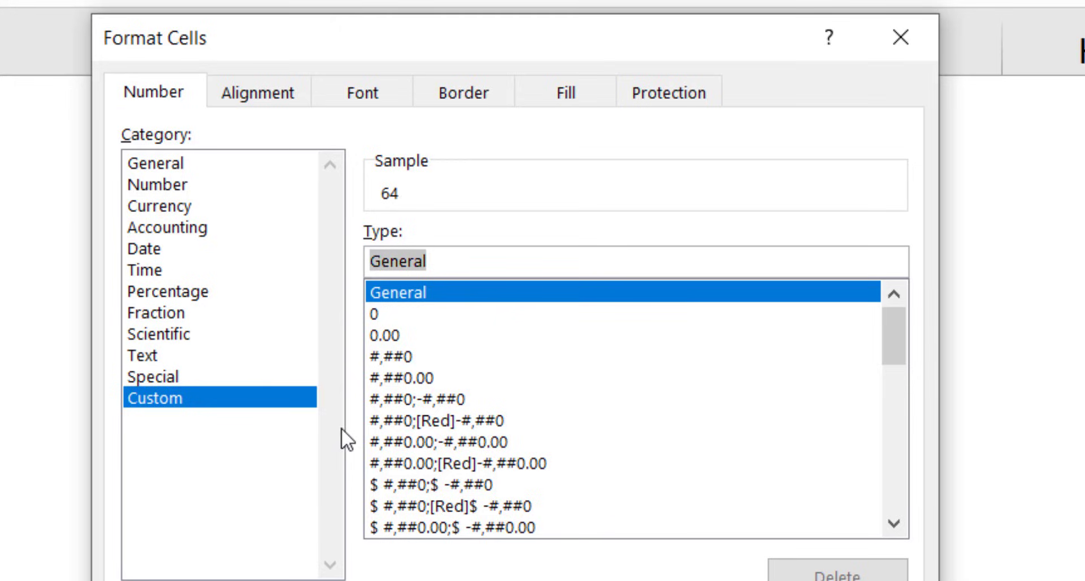
pyautogui.press('BackSpace')
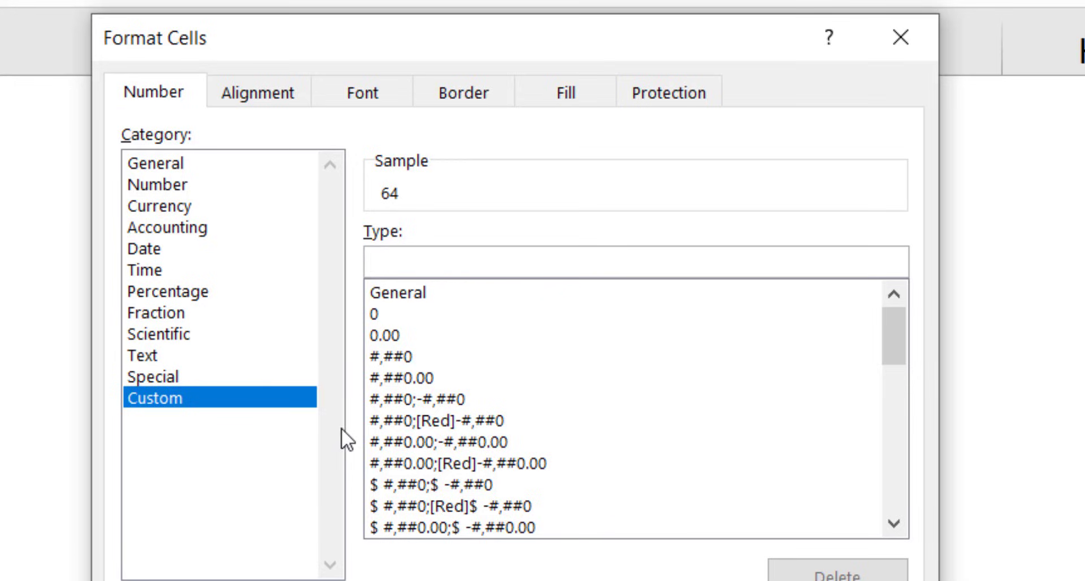
pyautogui.write('[]')
pyautogui.write('>35')
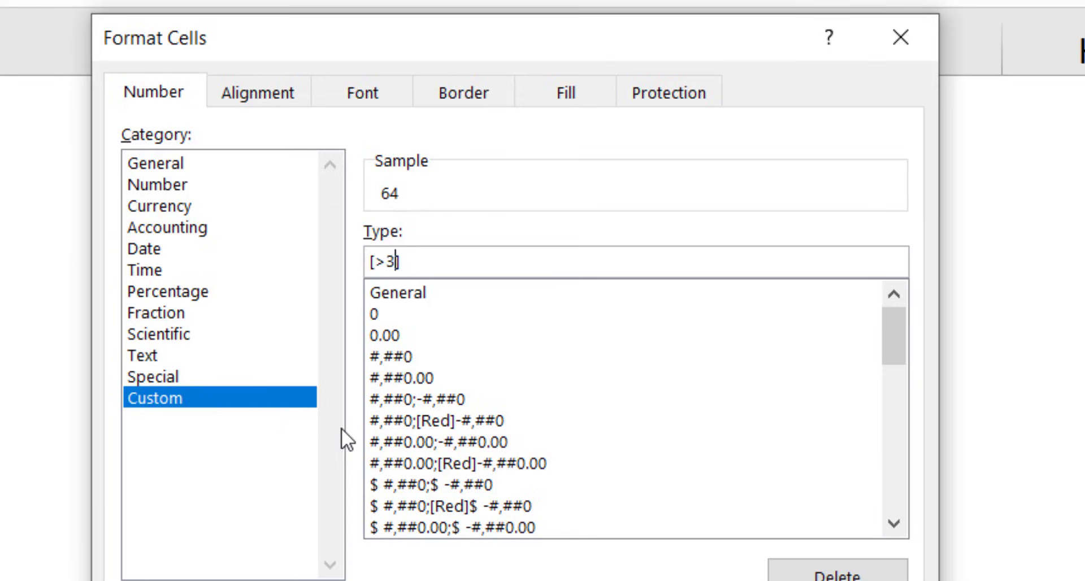
# Step: Complete the score format as [>35]"Pass";"Fail" and apply it to B2:B12
pyautogui.press('Right')
pyautogui.write('"')
pyautogui.write('Pass"')
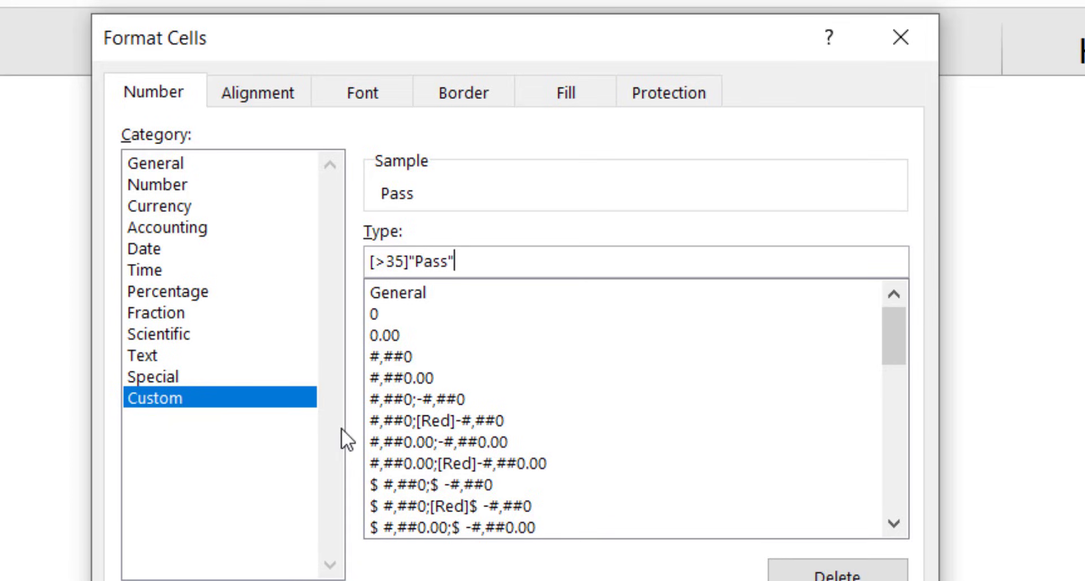
pyautogui.write(';')
pyautogui.write('"Fail"')
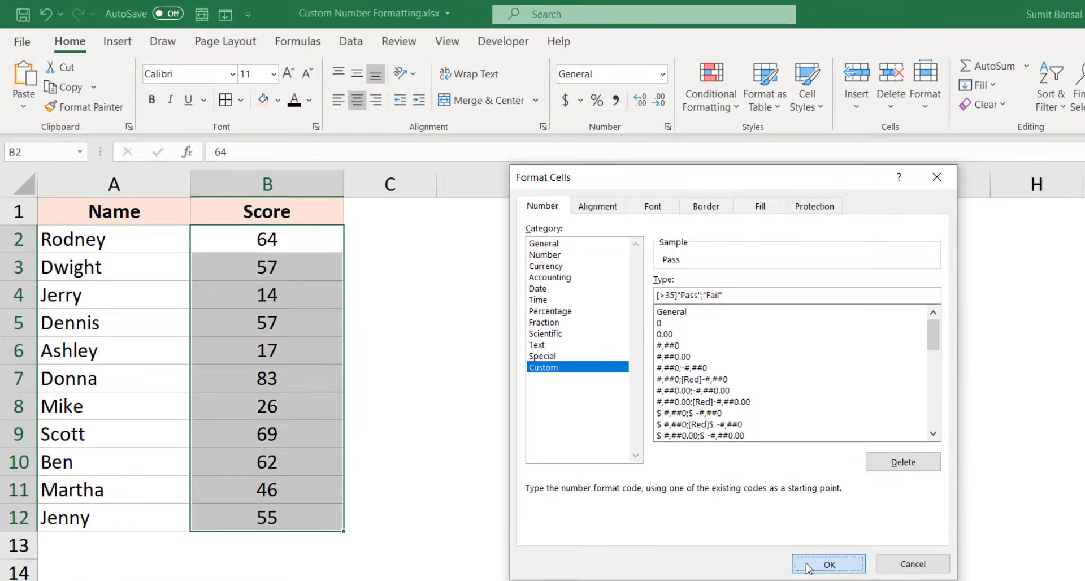
pyautogui.click(798, 557)
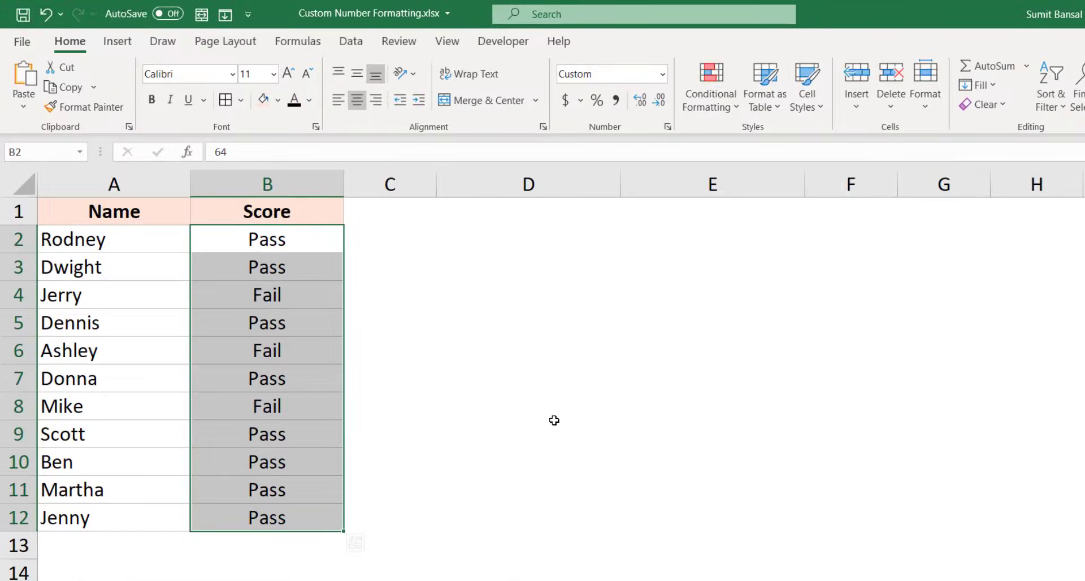
# Step: Check the stored score behind B2 and change the score in B4 to 74
pyautogui.click(251, 241)
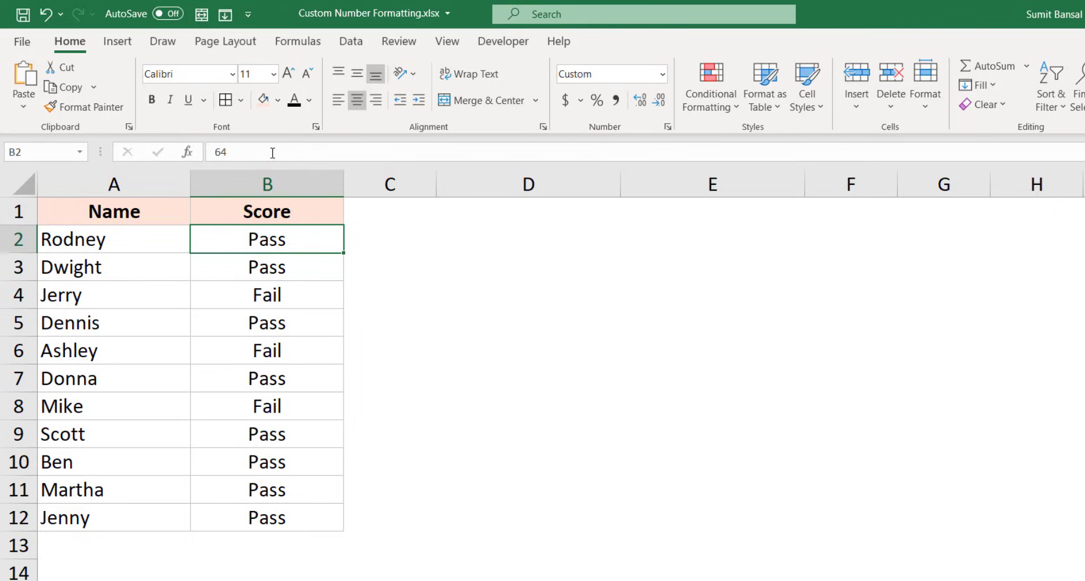
pyautogui.click(281, 296)
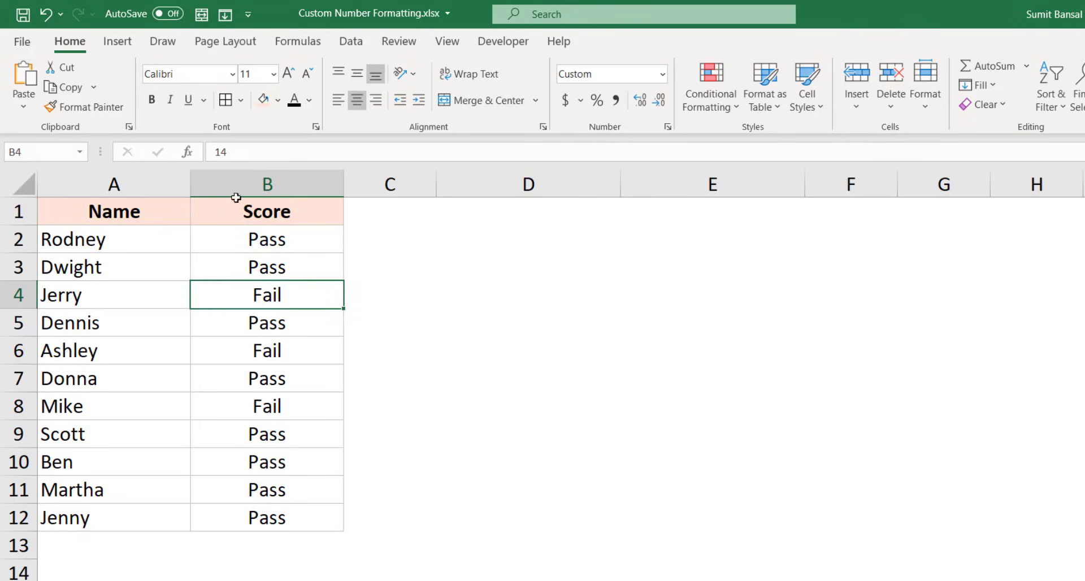
pyautogui.click(210, 153)
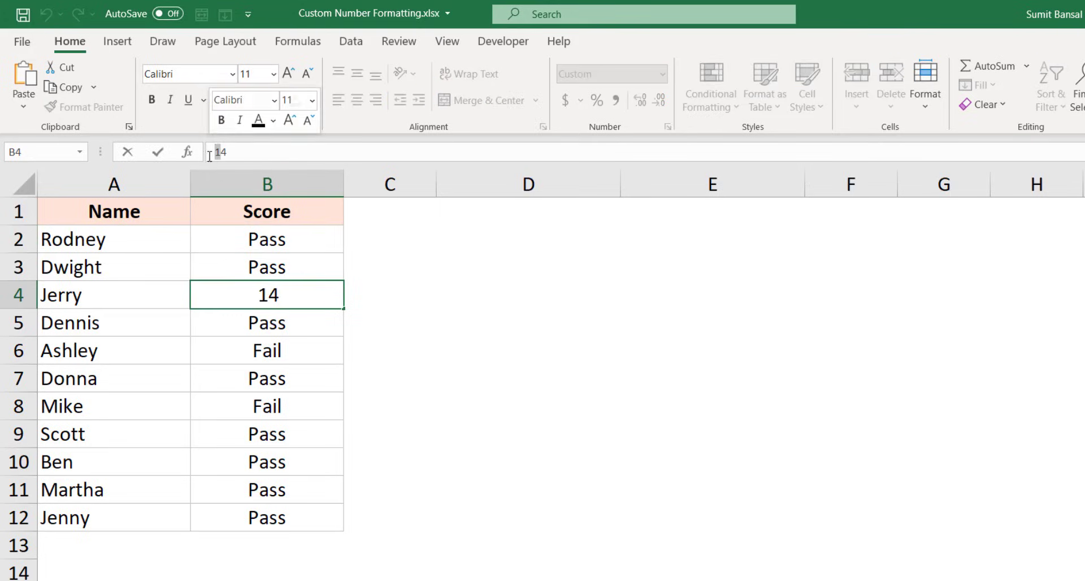
pyautogui.write('7')
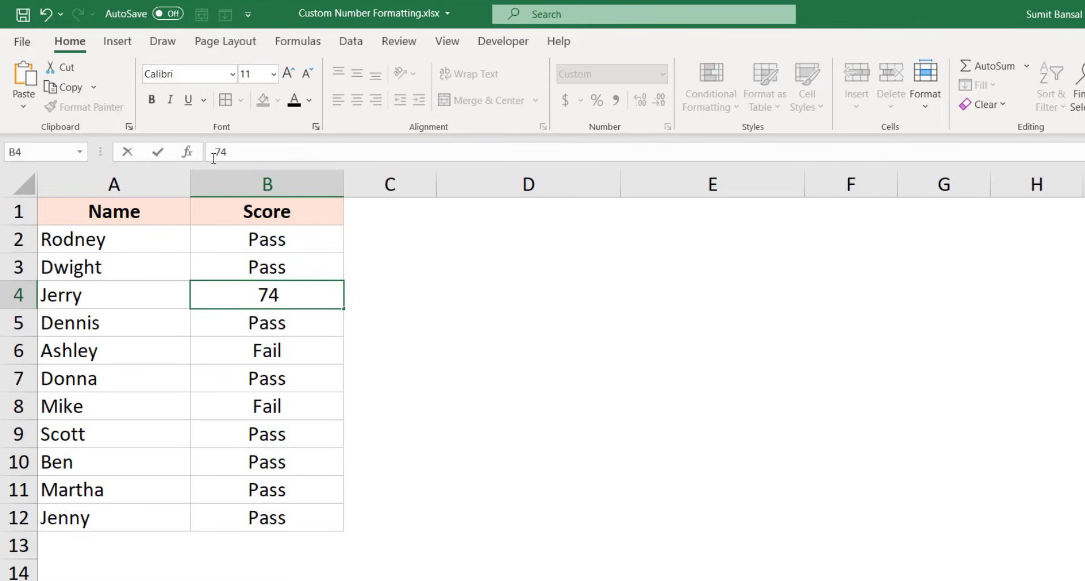
pyautogui.press('Return')
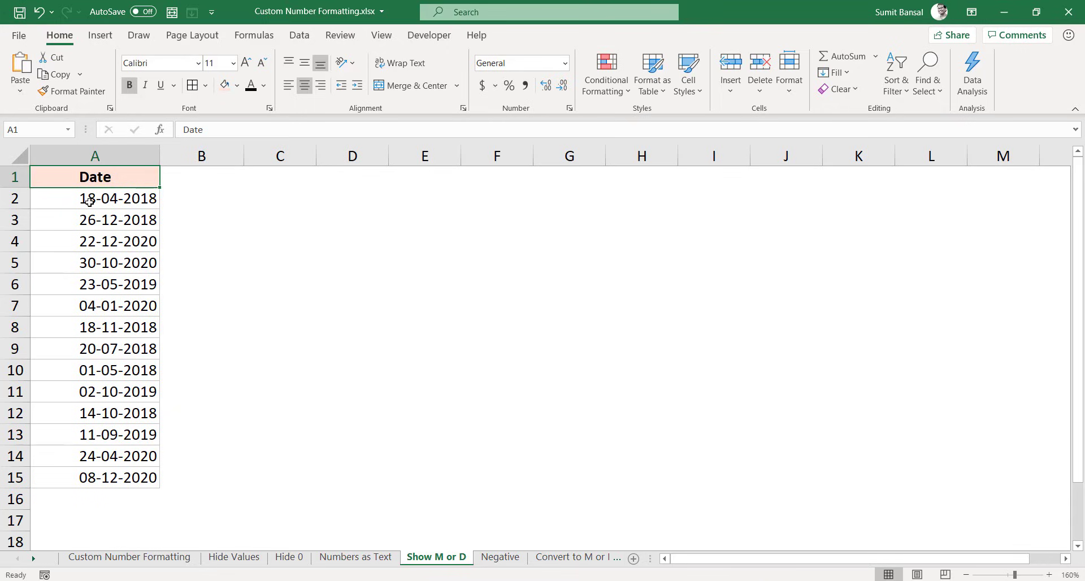
# Step: Apply the custom number format mmmm to the dates in A2:A15 of the Show M or D sheet
pyautogui.moveTo(89, 201); pyautogui.dragTo(108, 455)
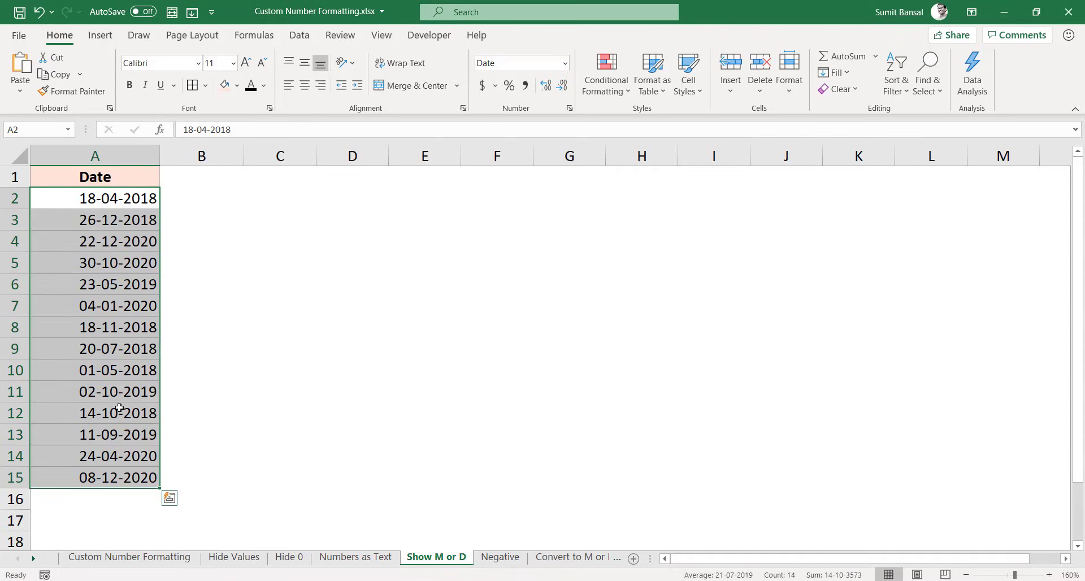
pyautogui.hotkey('ctrl', '1')
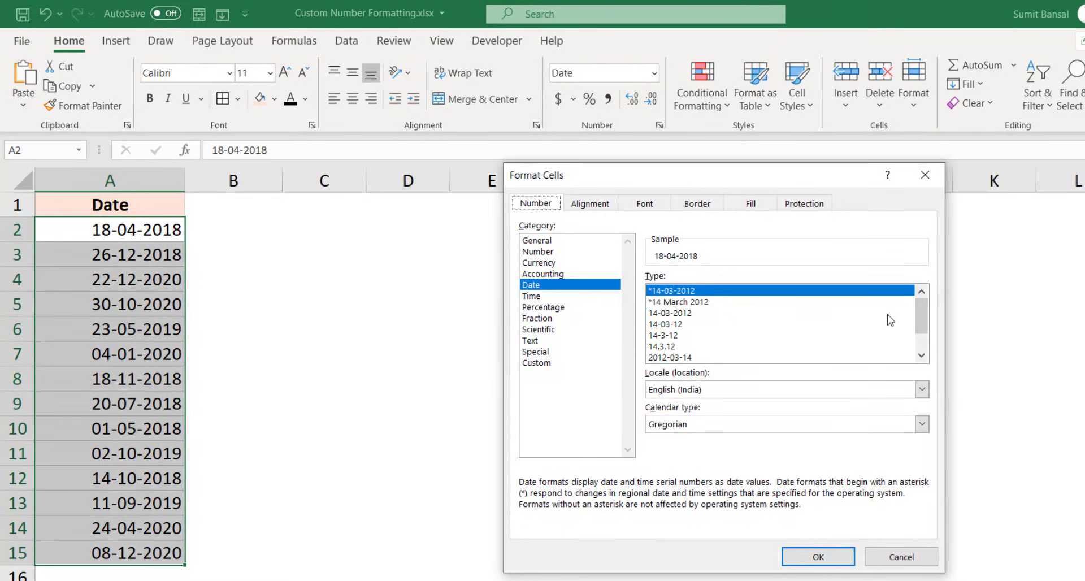
pyautogui.moveTo(922, 316)
pyautogui.mouseDown()
pyautogui.moveTo(923, 333)
pyautogui.moveTo(922, 308)
pyautogui.mouseUp()
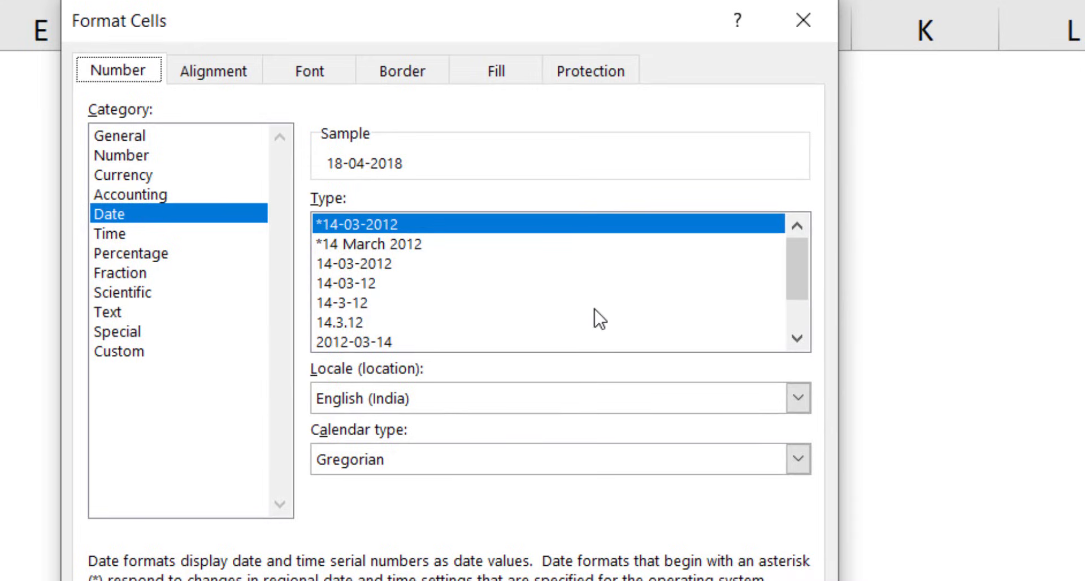
pyautogui.click(136, 352)
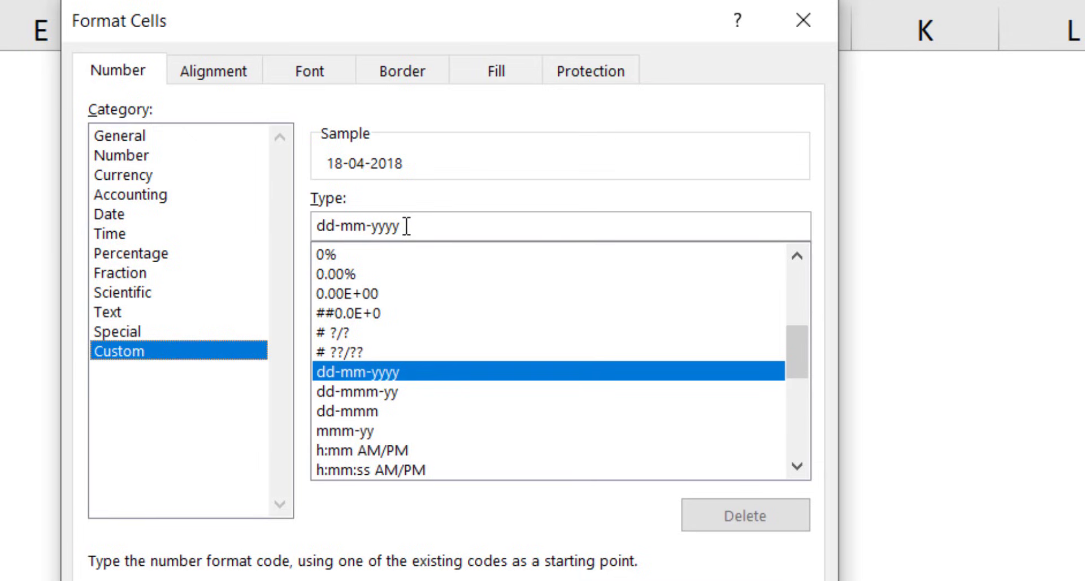
pyautogui.doubleClick(406, 226)
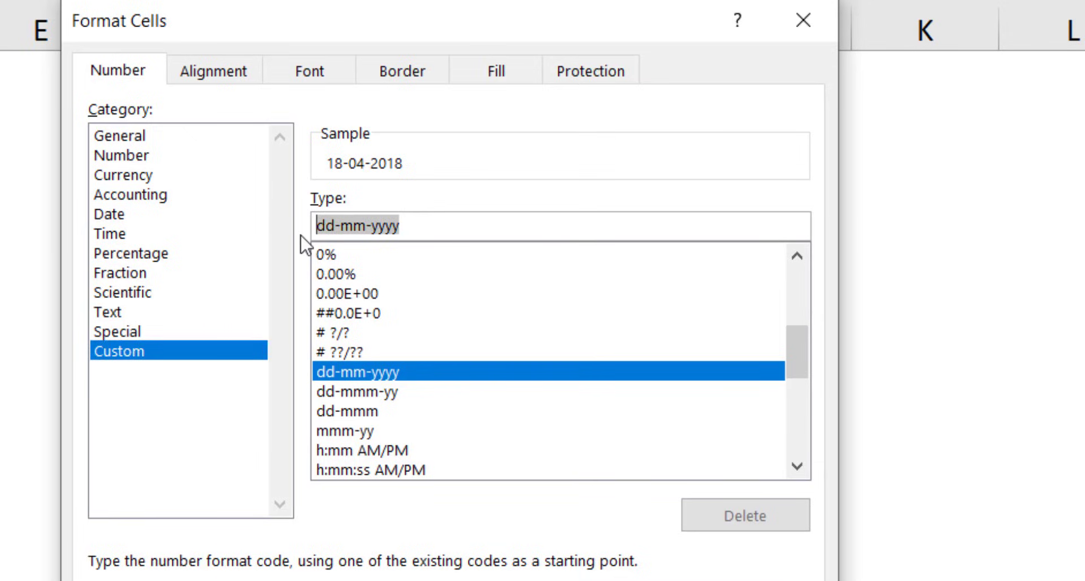
pyautogui.press('BackSpace')
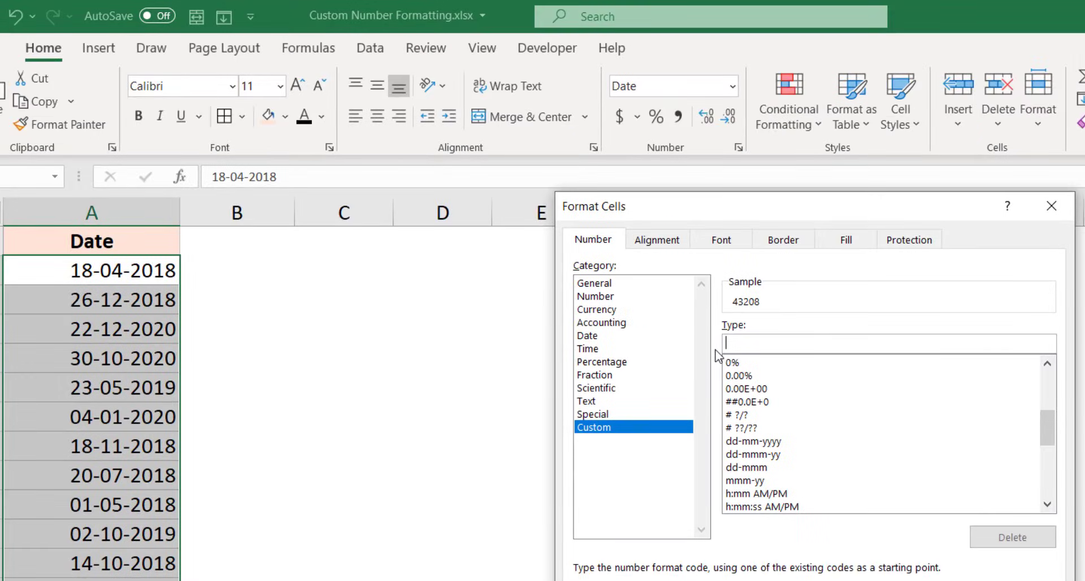
pyautogui.write('mm')
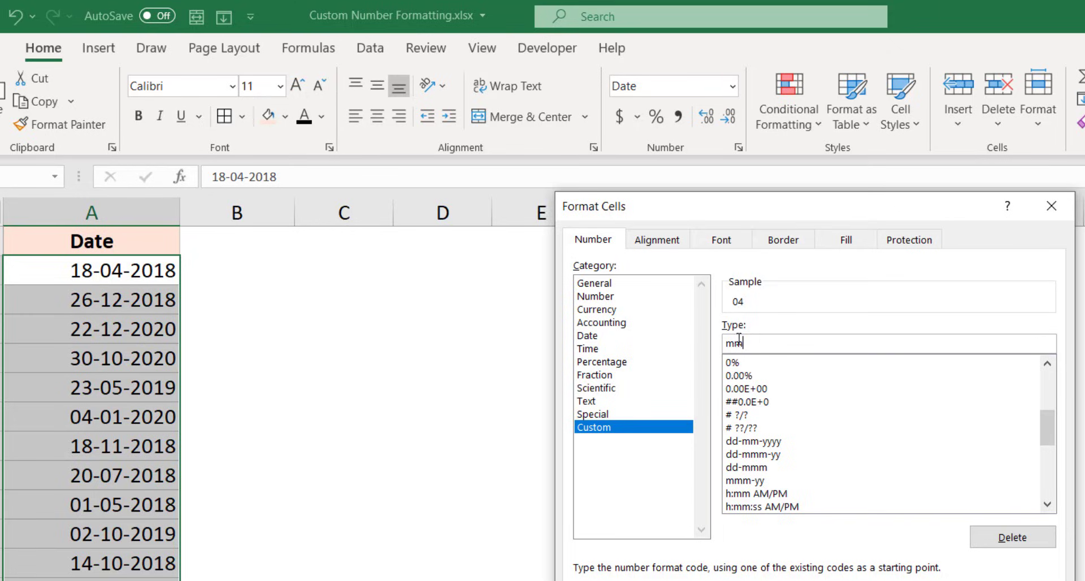
pyautogui.write('m')
pyautogui.write('m')
pyautogui.click(904, 566)
# Step: Check the stored date behind the month name in cell A2 without editing it
pyautogui.moveTo(90, 273); pyautogui.dragTo(108, 580)
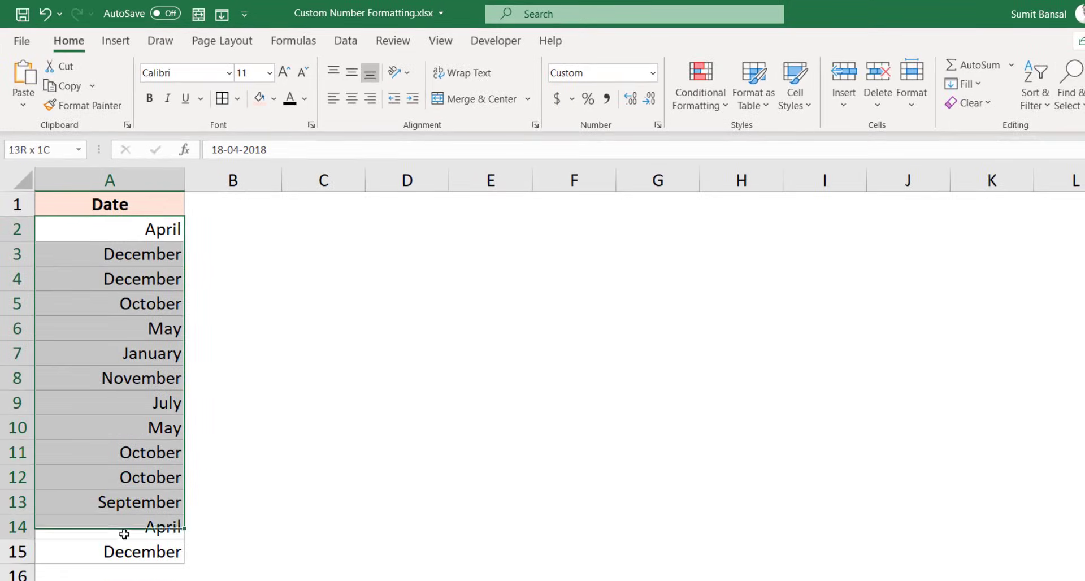
pyautogui.moveTo(124, 534); pyautogui.dragTo(126, 546)
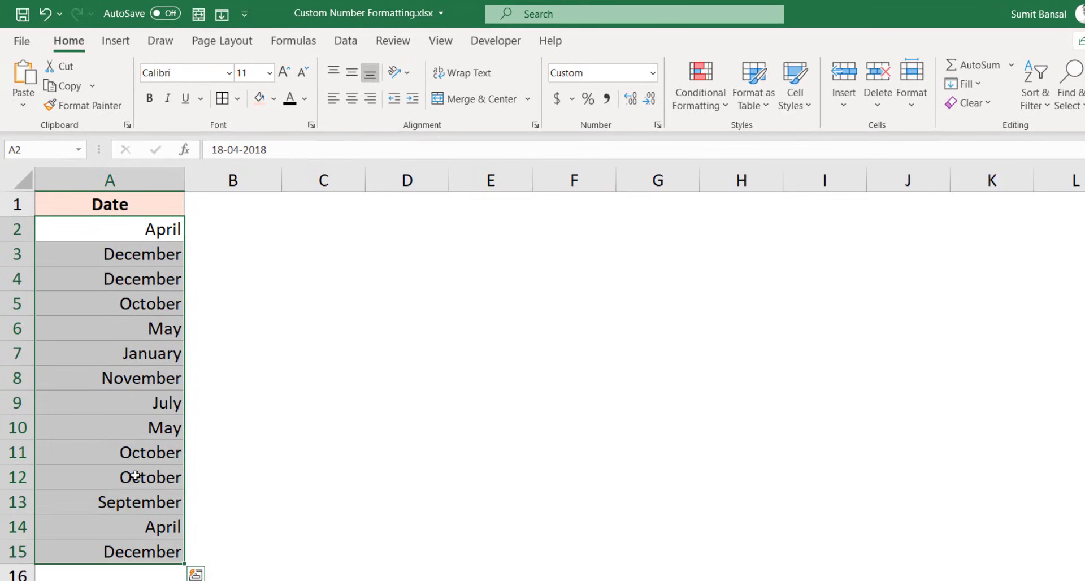
pyautogui.click(125, 238)
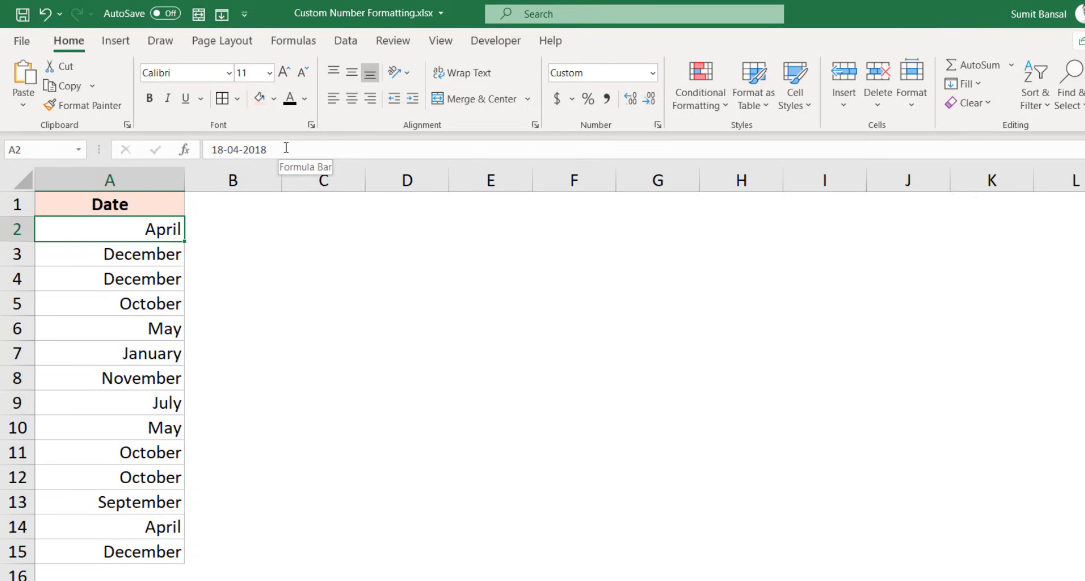
# Step: Change the custom number format of the dates in A2:A15 to mmm-yyy
pyautogui.moveTo(138, 223); pyautogui.dragTo(136, 543)
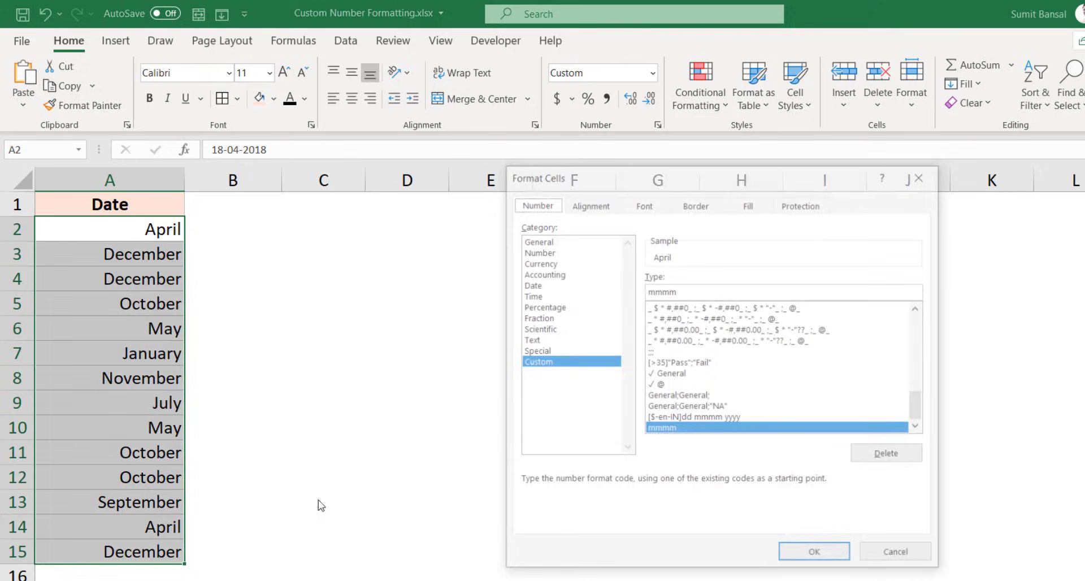
pyautogui.hotkey('ctrl', '1')
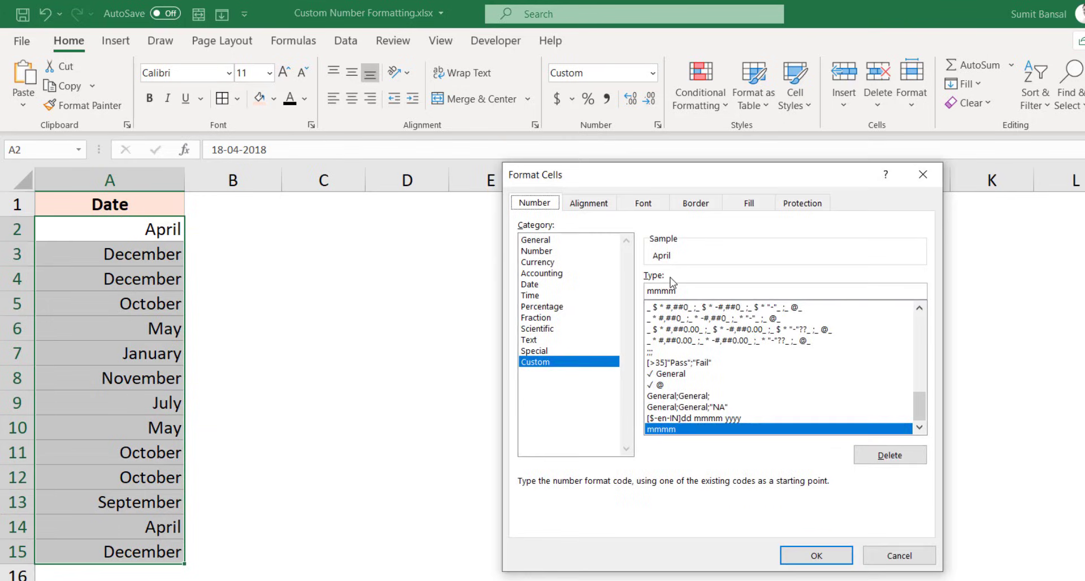
pyautogui.click(698, 294)
pyautogui.press('BackSpace')
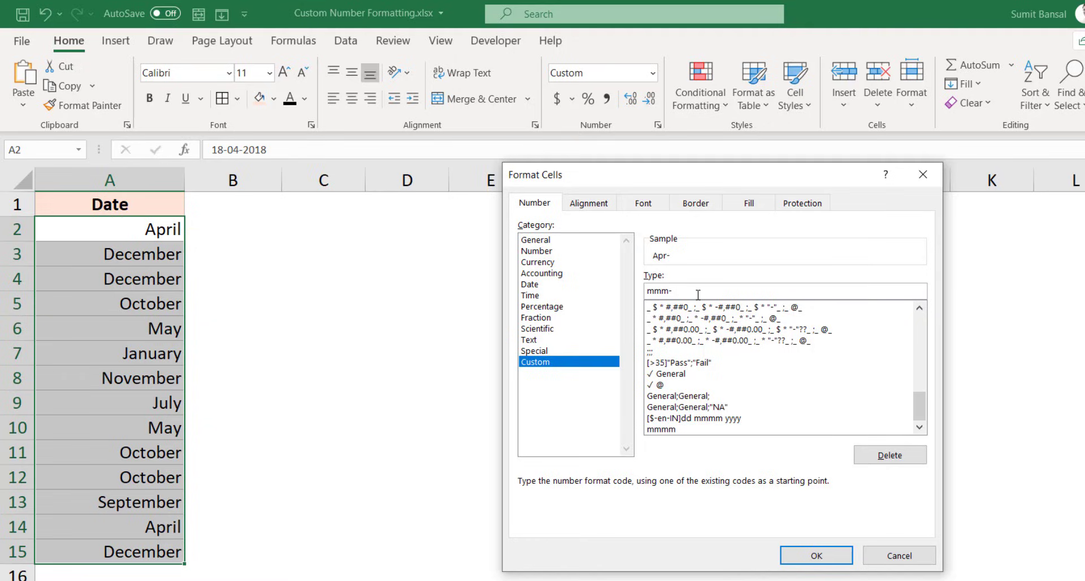
pyautogui.write('-yyy')
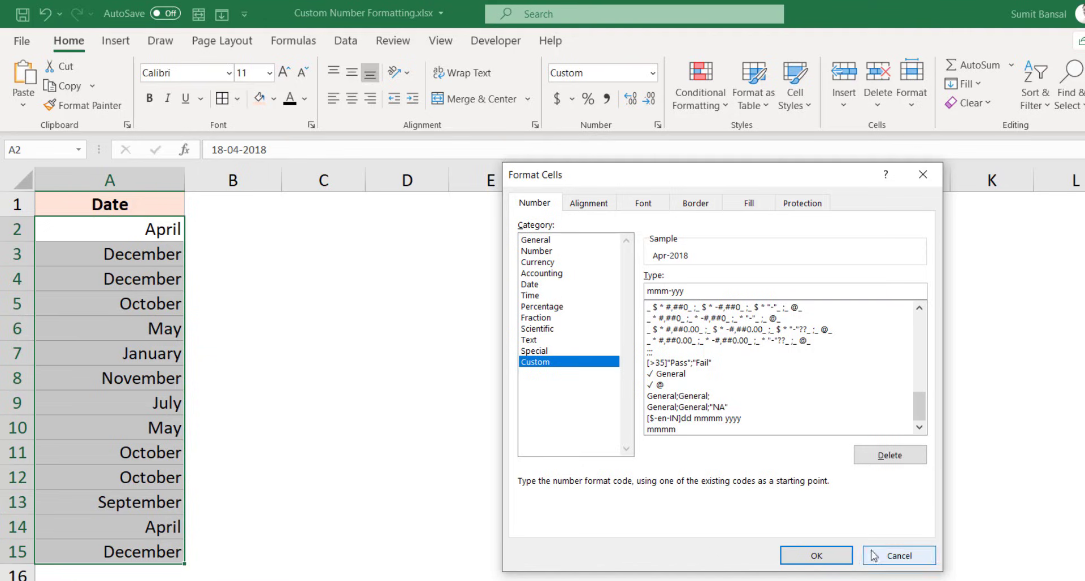
pyautogui.click(820, 555)
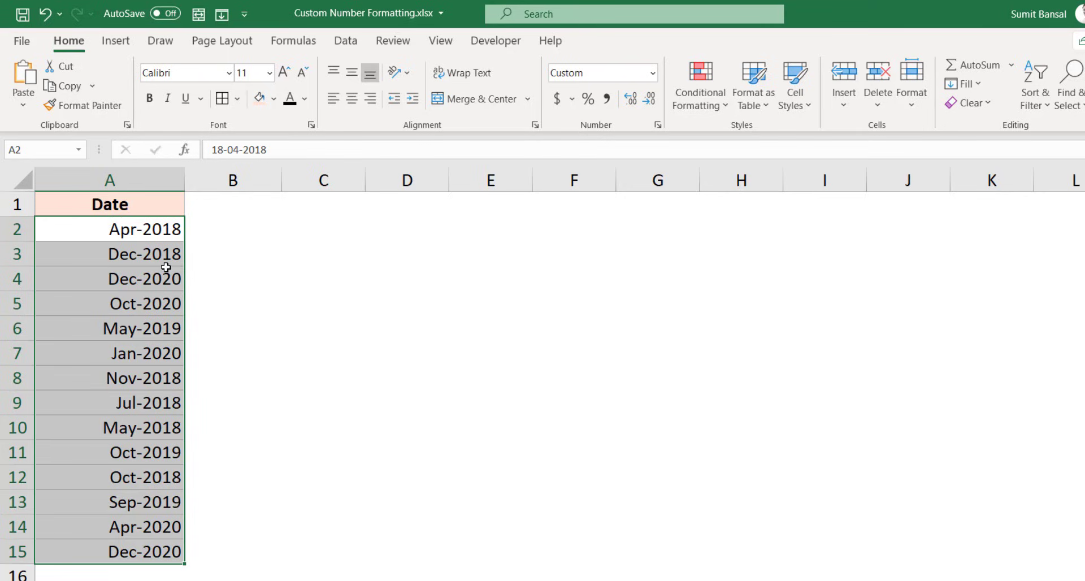
# Step: Replace the custom number format of the dates in A2:A15 with dddd
pyautogui.hotkey('ctrl', '1')
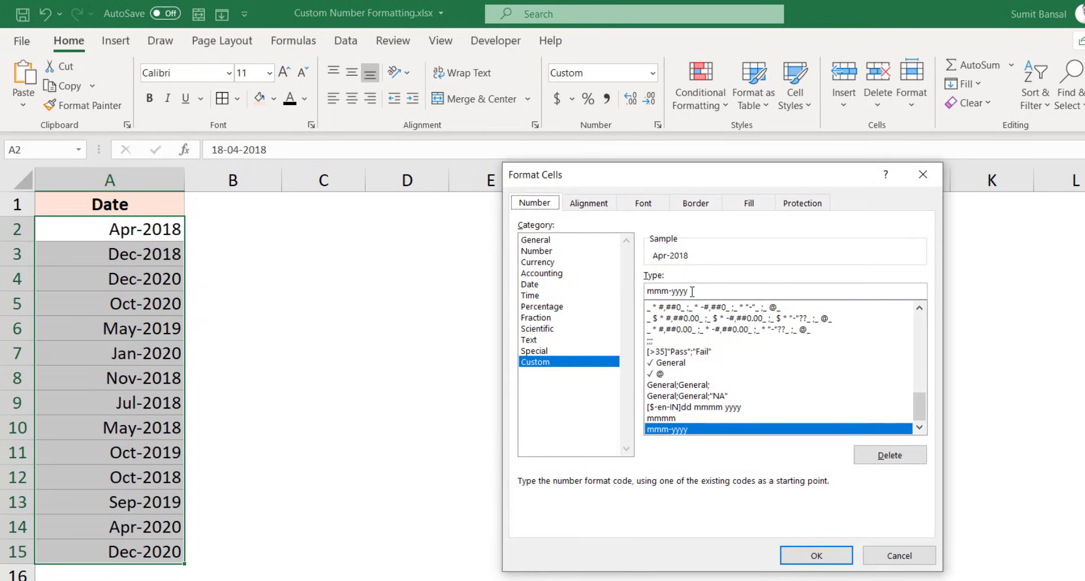
pyautogui.moveTo(692, 292); pyautogui.dragTo(638, 298)
pyautogui.press('BackSpace')
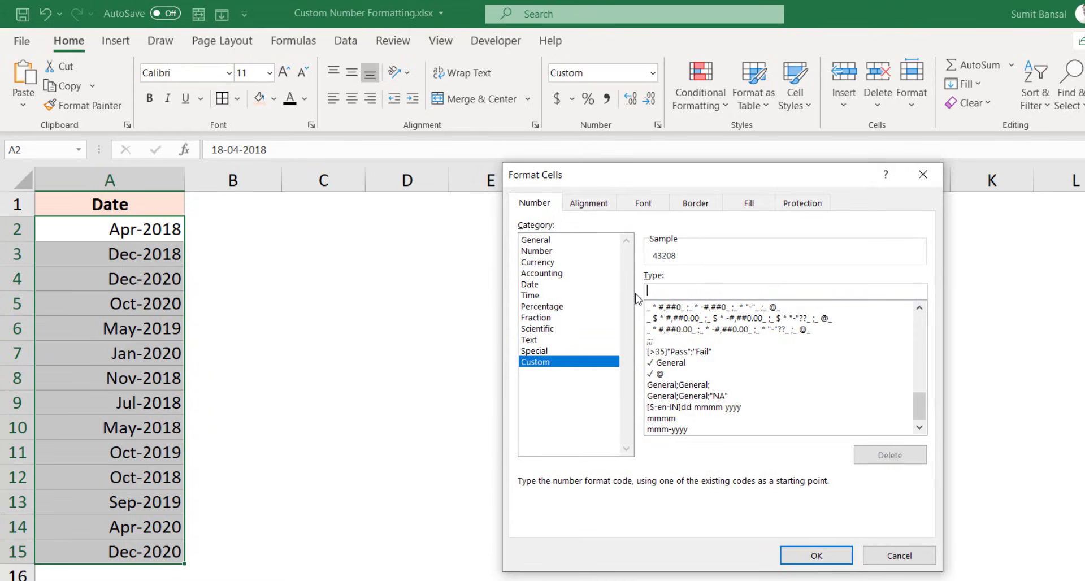
pyautogui.write('d')
pyautogui.write('d')
pyautogui.write('dd')
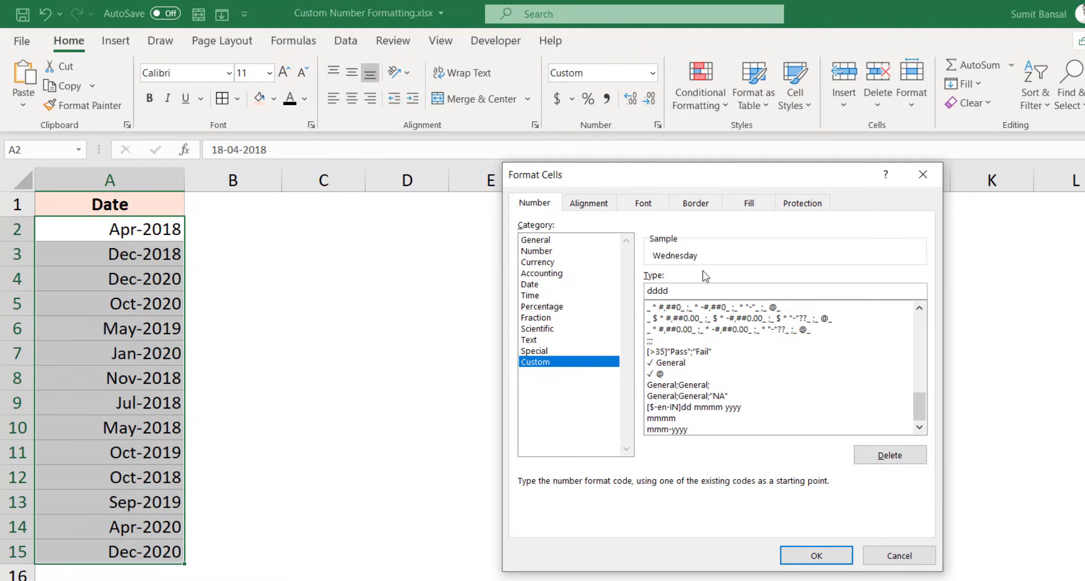
pyautogui.click(817, 555)
pyautogui.moveTo(137, 231); pyautogui.dragTo(148, 537)
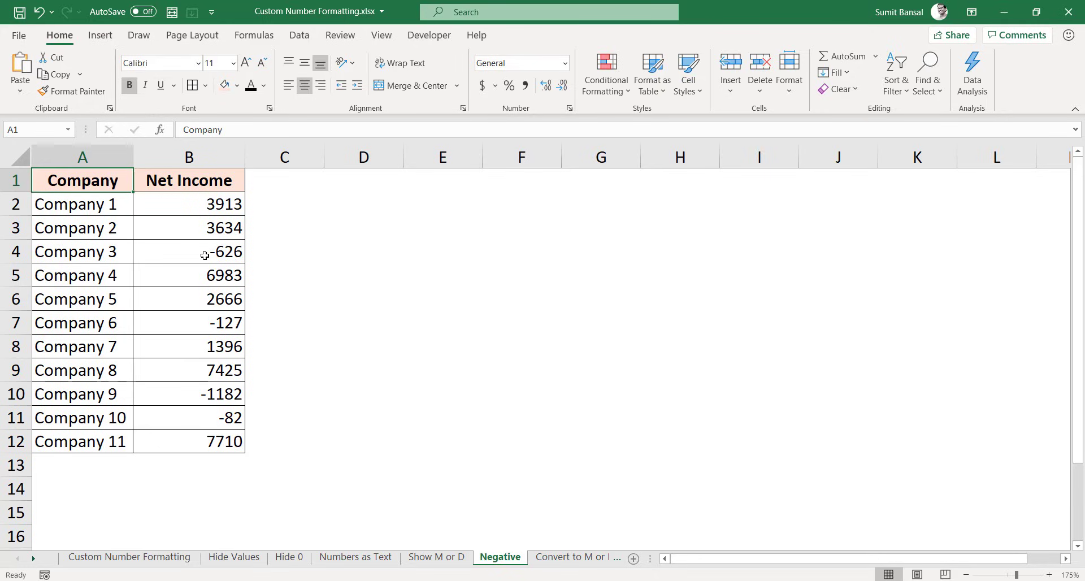
# Step: Start a custom number format for the net income values in B2:B12 with General; and copy that code
pyautogui.moveTo(218, 206); pyautogui.dragTo(220, 432)
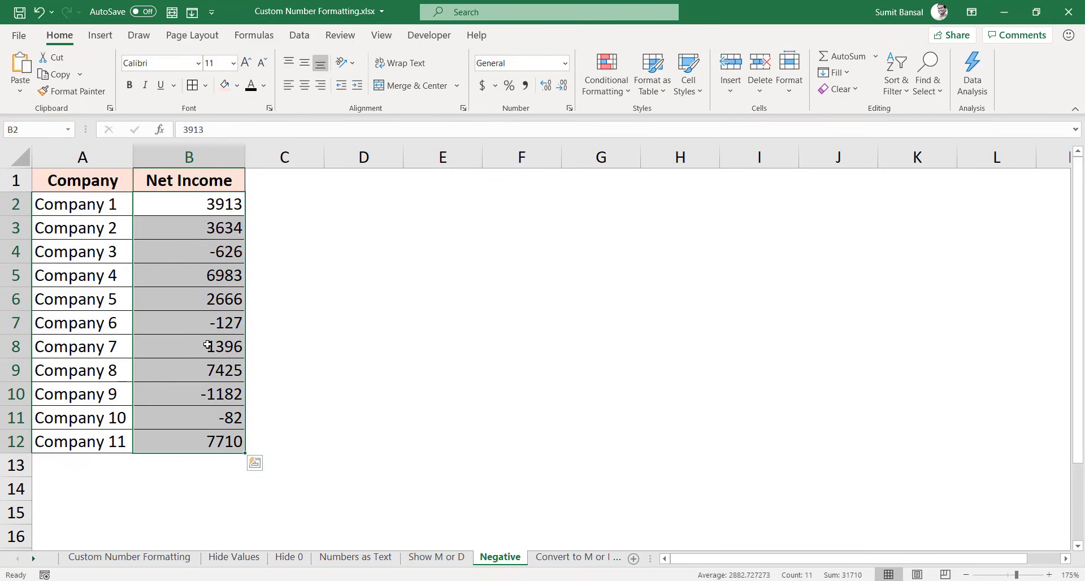
pyautogui.hotkey('ctrl', '1')
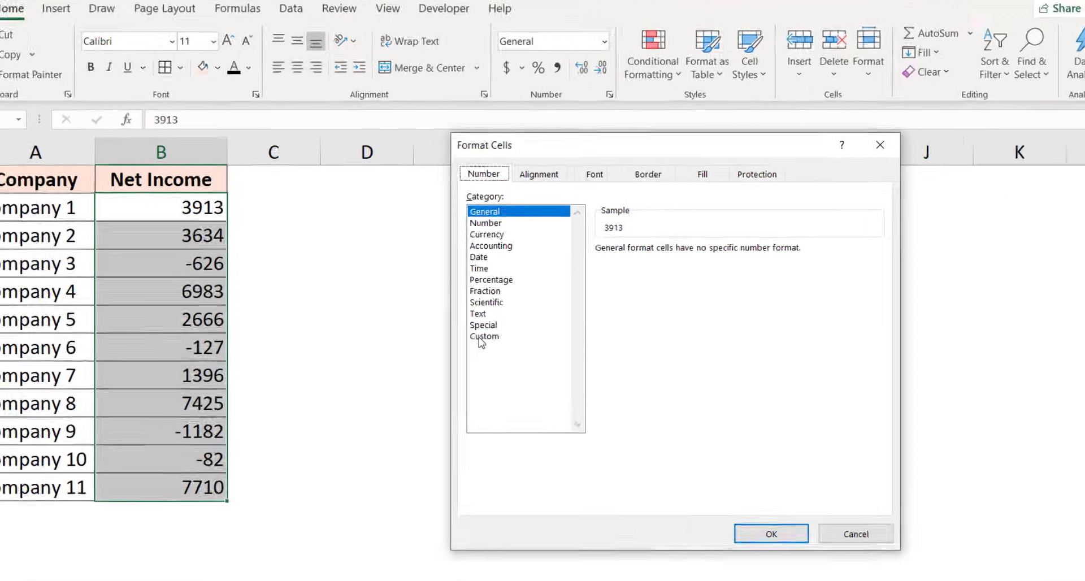
pyautogui.click(464, 313)
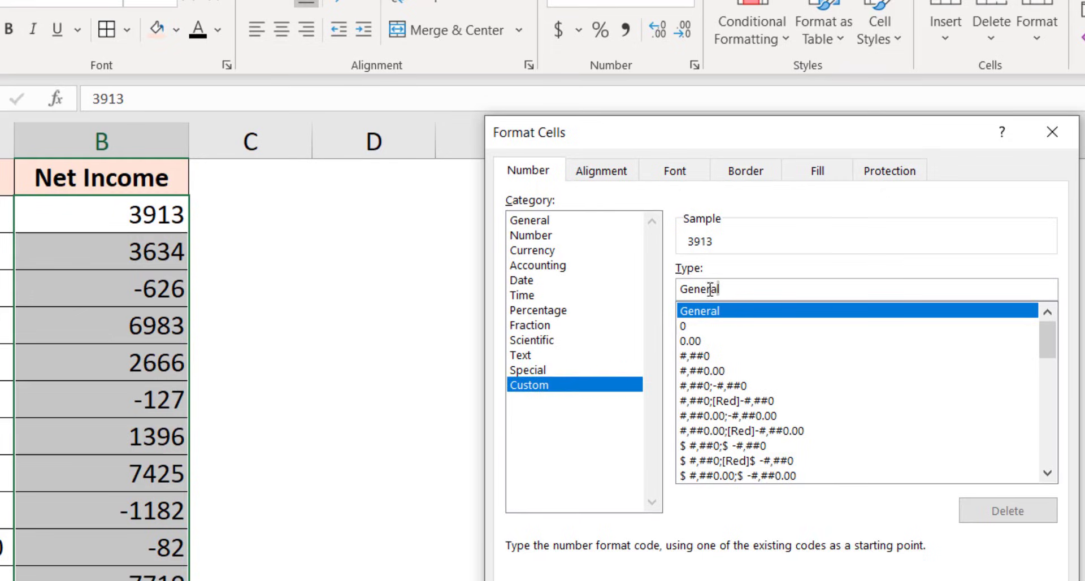
pyautogui.moveTo(723, 288); pyautogui.dragTo(680, 290)
pyautogui.press('BackSpace')
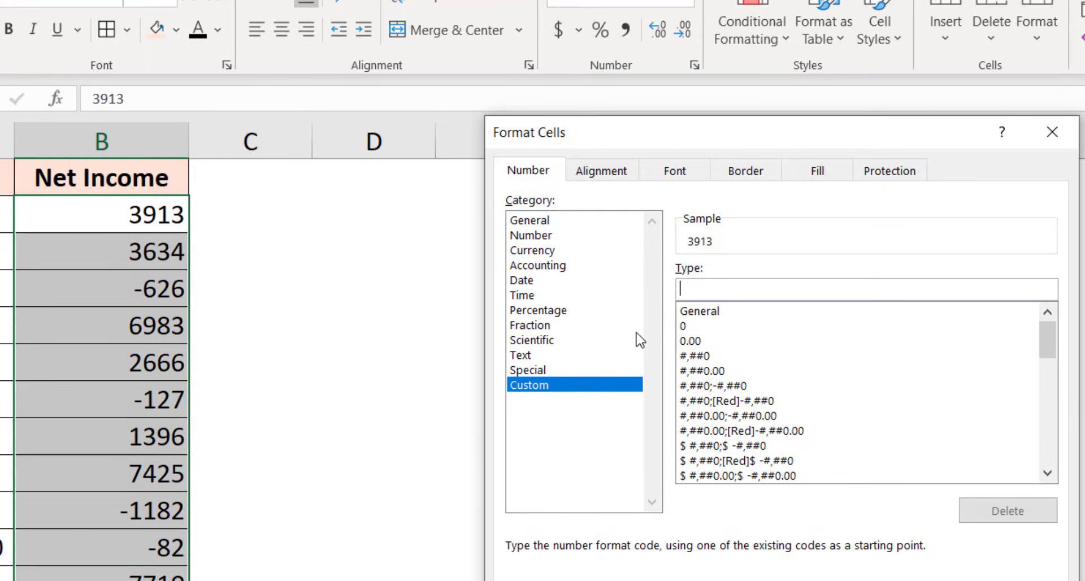
pyautogui.write('General;')
pyautogui.hotkey('shift', 'Home')
pyautogui.hotkey('ctrl', 'c')
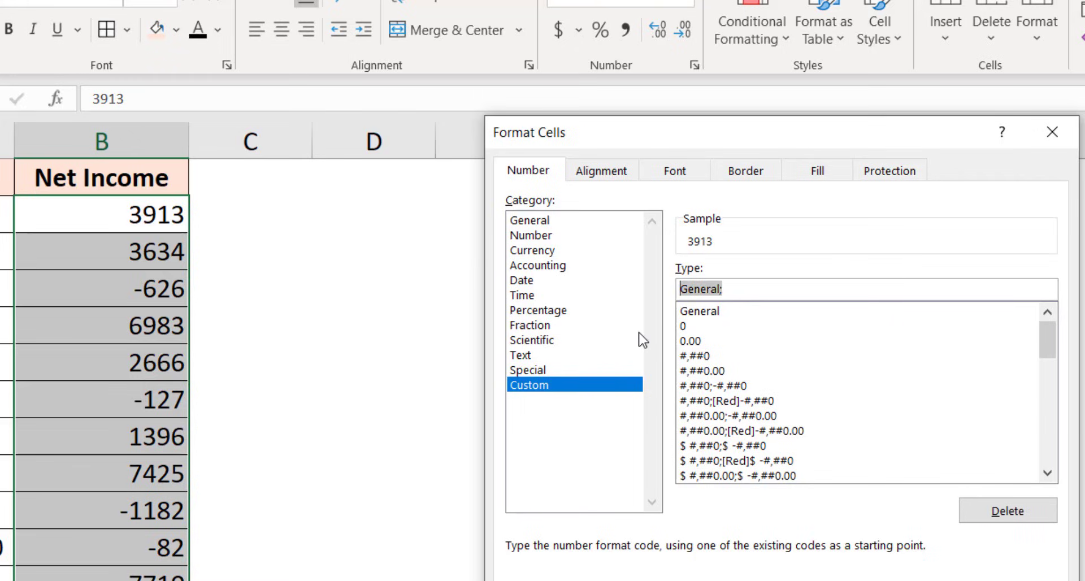
# Step: Add the negative-number section [red]-General; to the net income format code
pyautogui.click(758, 296)
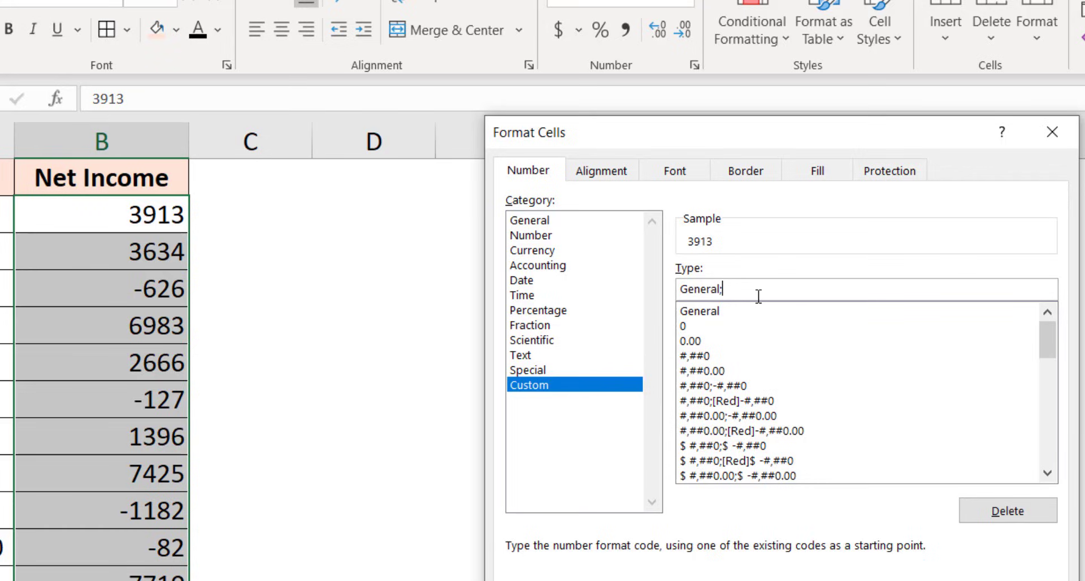
pyautogui.write('[]')
pyautogui.write('red')
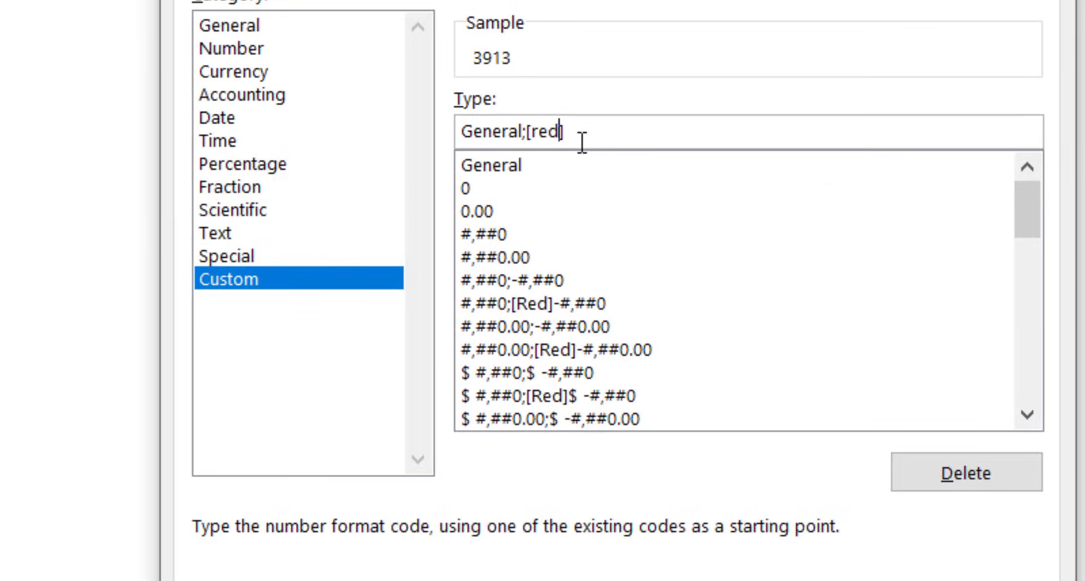
pyautogui.press('Right')
pyautogui.write('-')
pyautogui.hotkey('ctrl', 'v')
# Step: Add General sections for zero and text values to the net income format code and try to apply it
pyautogui.write(';')
pyautogui.hotkey('ctrl', 'v')
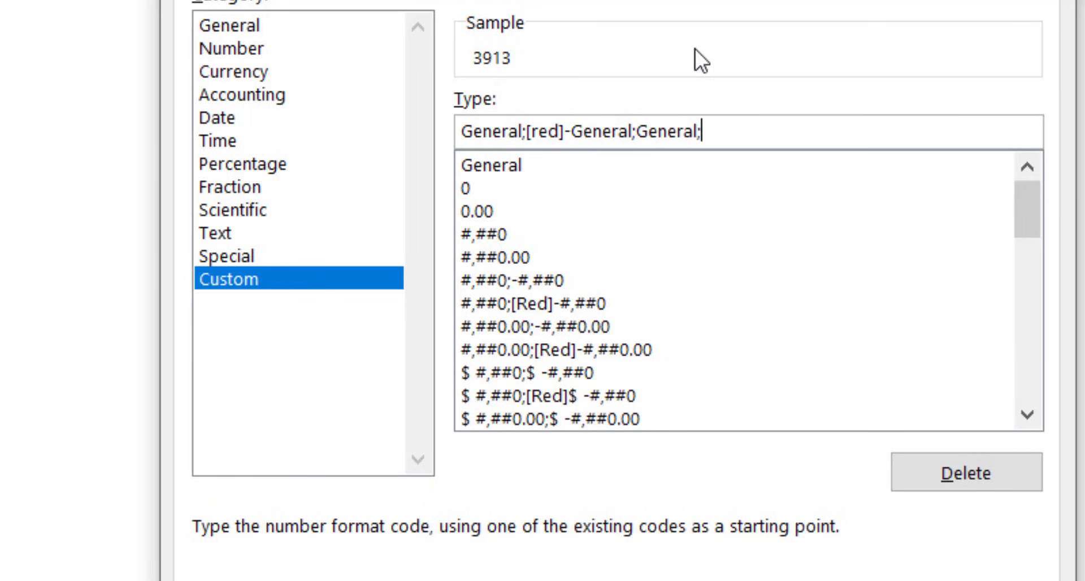
pyautogui.write(';')
pyautogui.hotkey('ctrl', 'v')
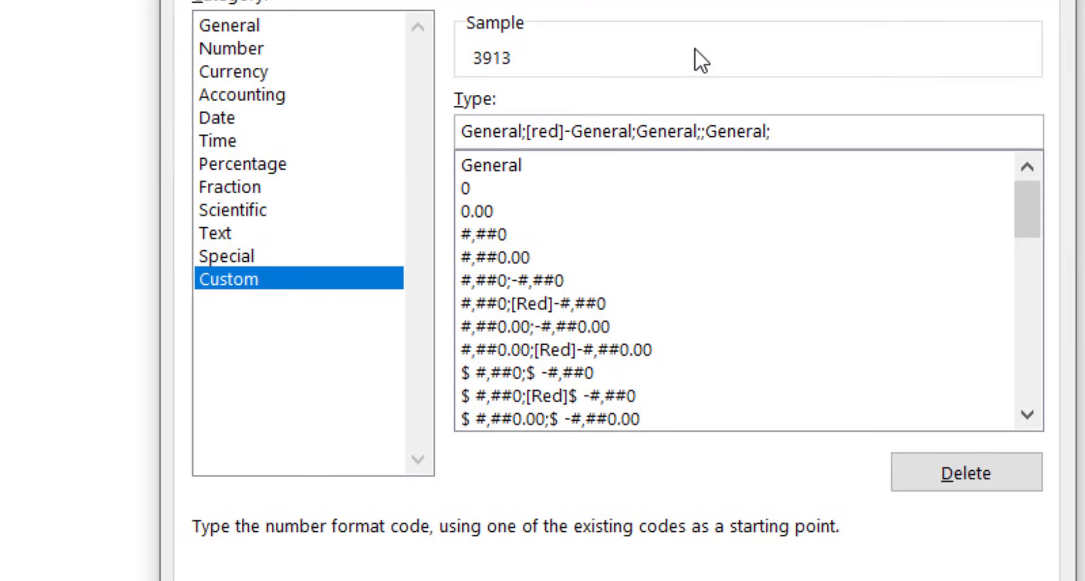
pyautogui.press('BackSpace')
pyautogui.press('Return')
pyautogui.click(391, 361)
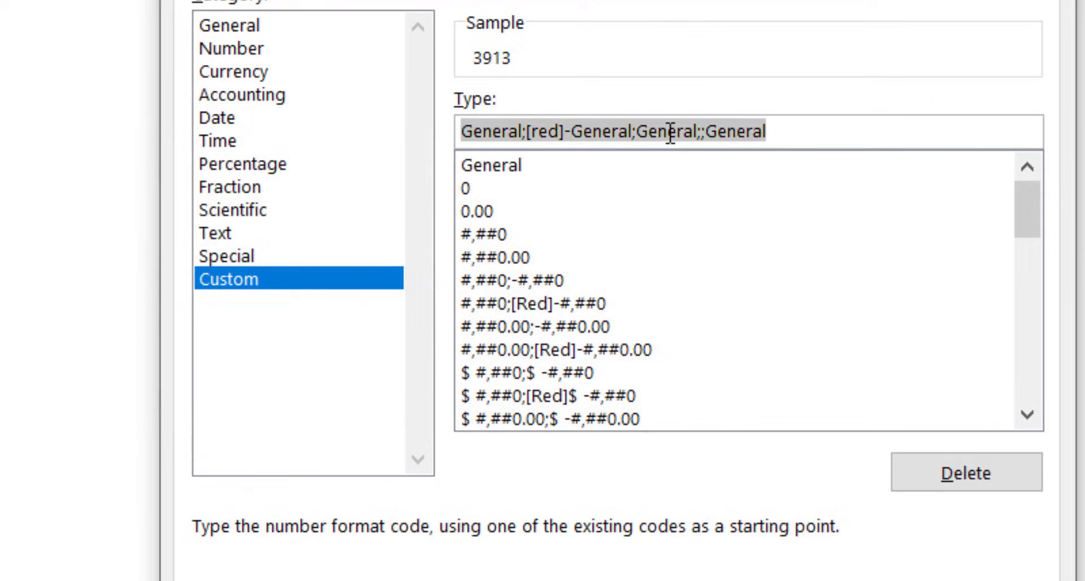
# Step: Remove the duplicate semicolon so the net income format code reads General;[red]-General;General;General, and apply it to B2:B12
pyautogui.click(668, 132)
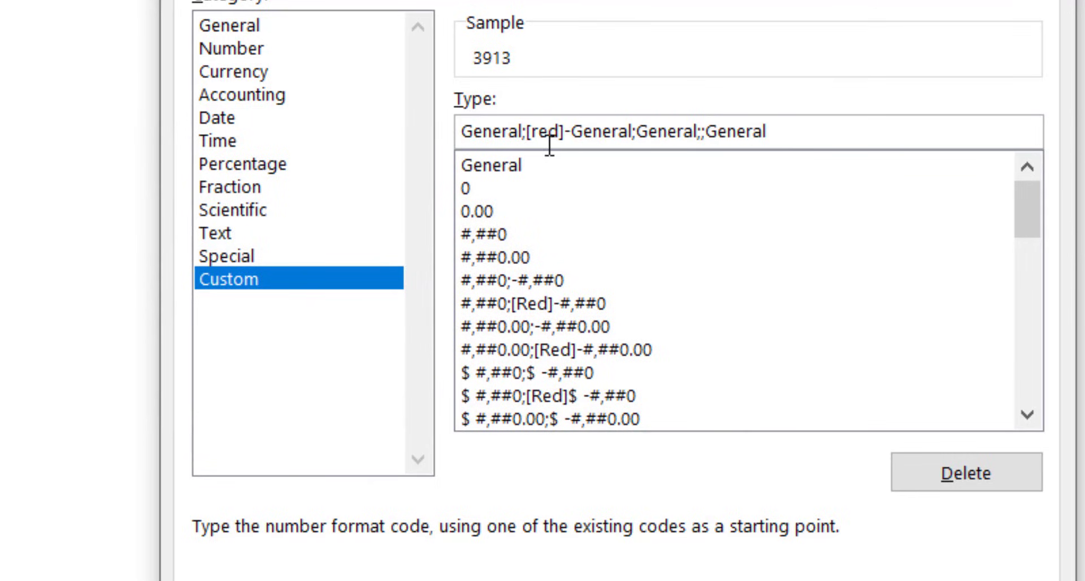
pyautogui.click(706, 130)
pyautogui.hotkey('shift', 'Right')
pyautogui.press('BackSpace')
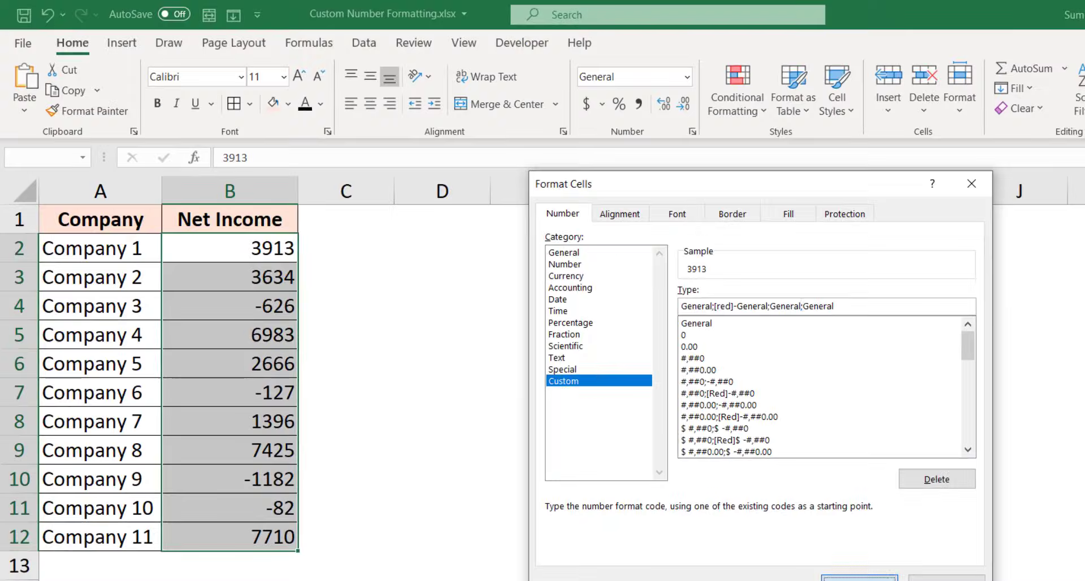
pyautogui.click(837, 580)
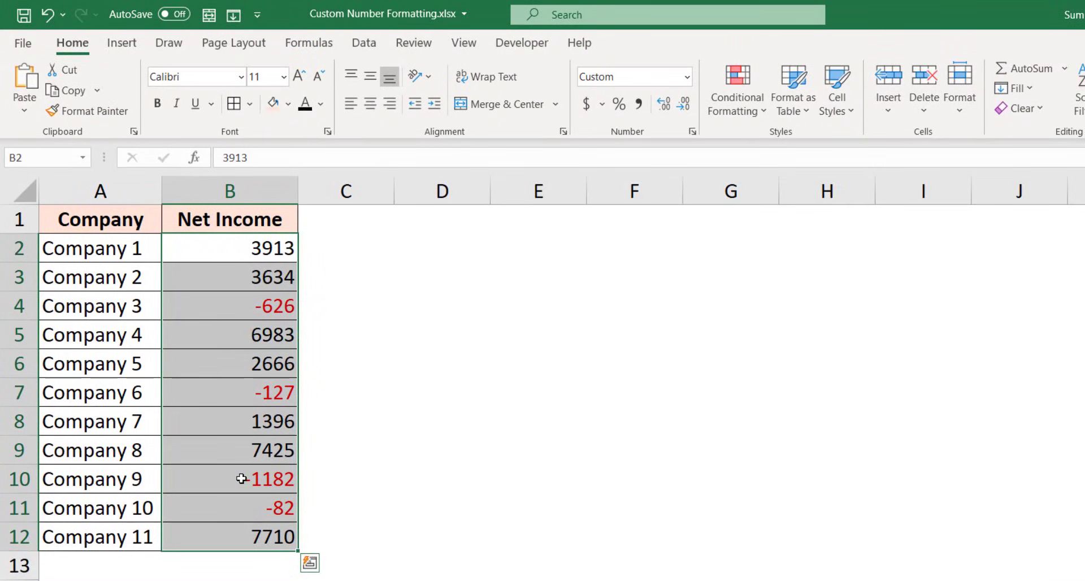
# Step: Change Company 2's net income in B3 to -3634
pyautogui.doubleClick(249, 277)
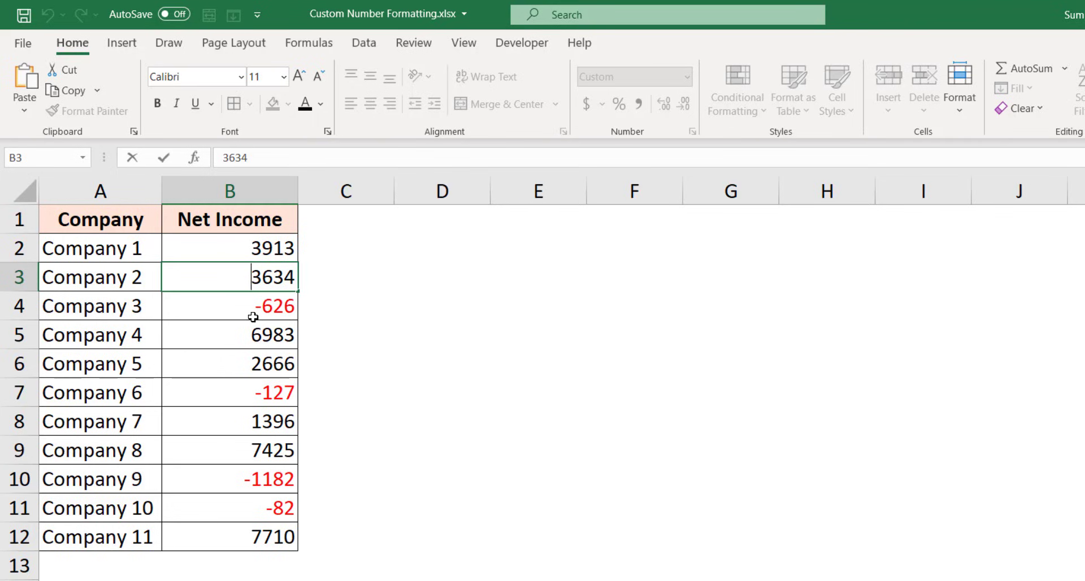
pyautogui.write('-')
pyautogui.press('Return')
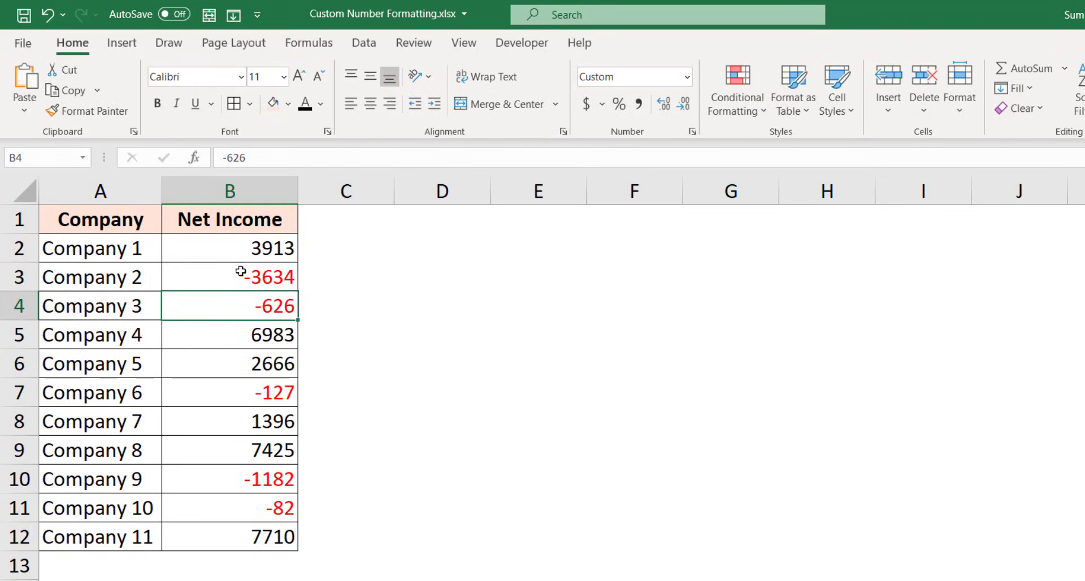
# Step: Edit the custom format of B2:B12 to General;[Red](General);General to enclose negative net incomes in parentheses instead of using a minus sign
pyautogui.moveTo(238, 252); pyautogui.dragTo(250, 524)
pyautogui.hotkey('ctrl', '1')
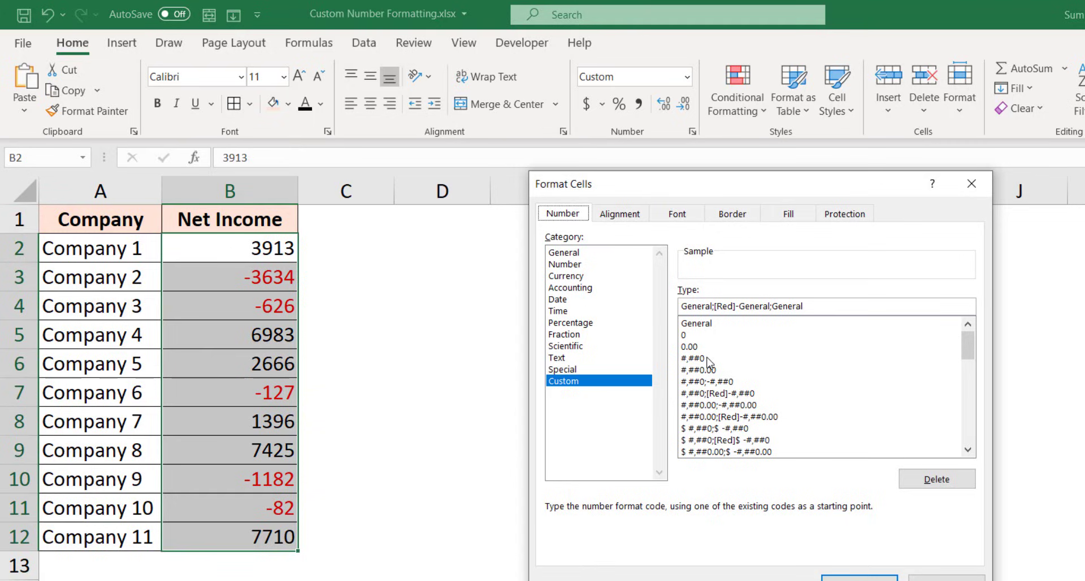
pyautogui.click(740, 306)
pyautogui.press('BackSpace')
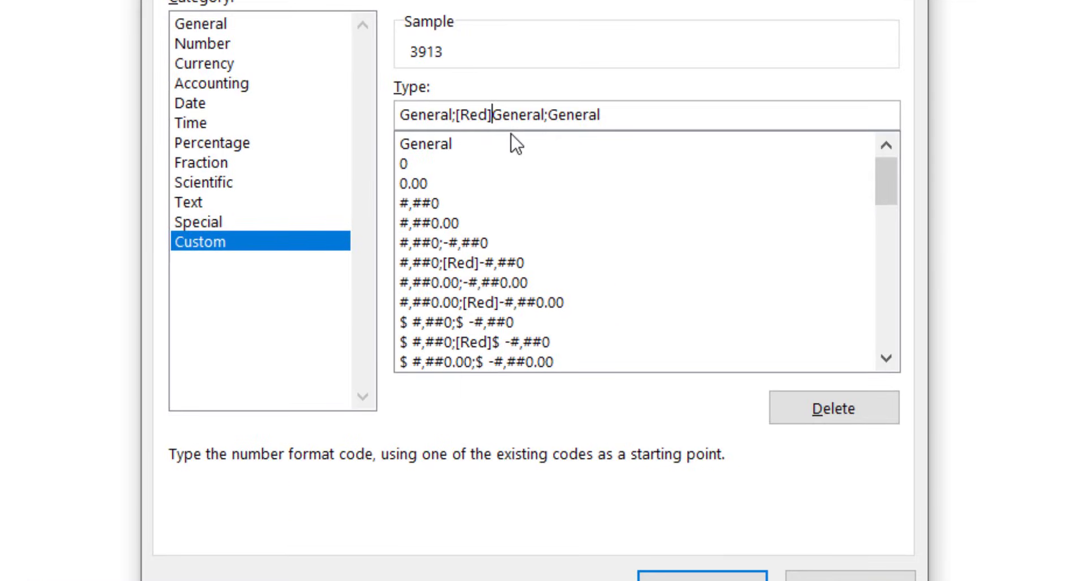
pyautogui.write('(')
pyautogui.press('Right')
pyautogui.press('Right')
pyautogui.press('Right')
pyautogui.press('Right')
pyautogui.press('Right')
pyautogui.press('Right')
pyautogui.press('Right')
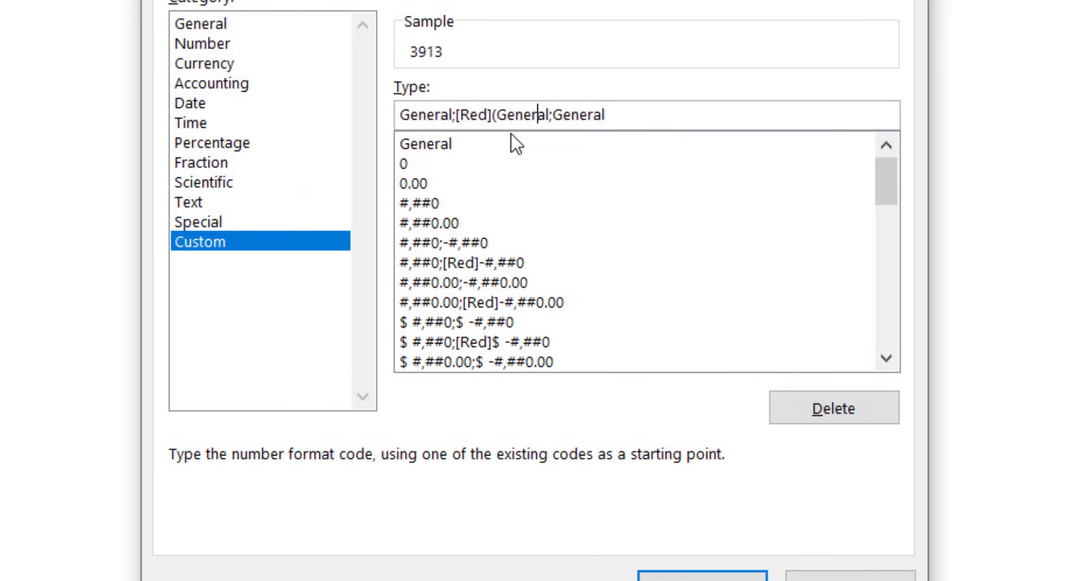
pyautogui.write(')')
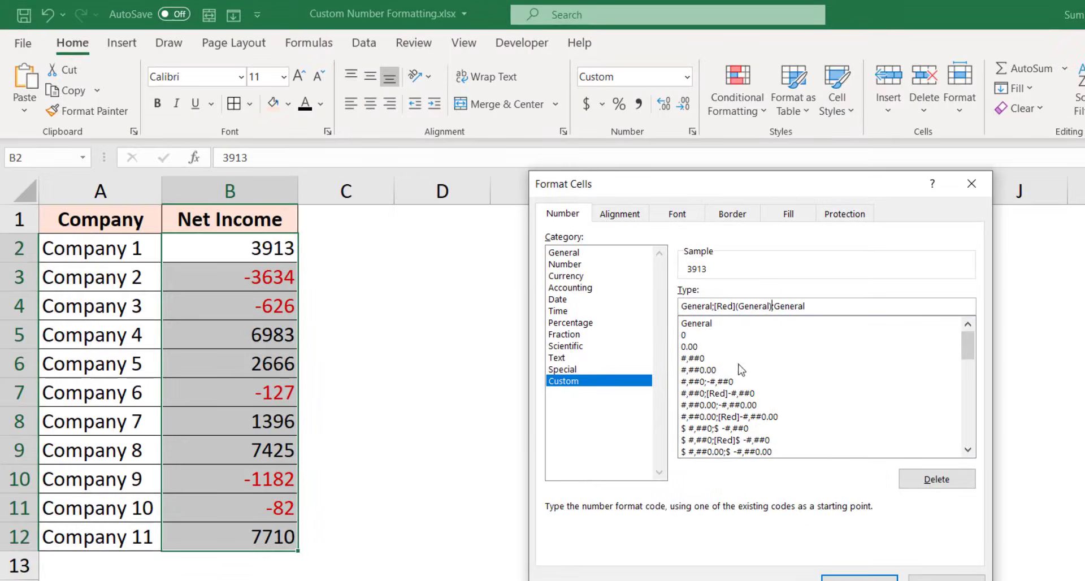
pyautogui.click(841, 577)
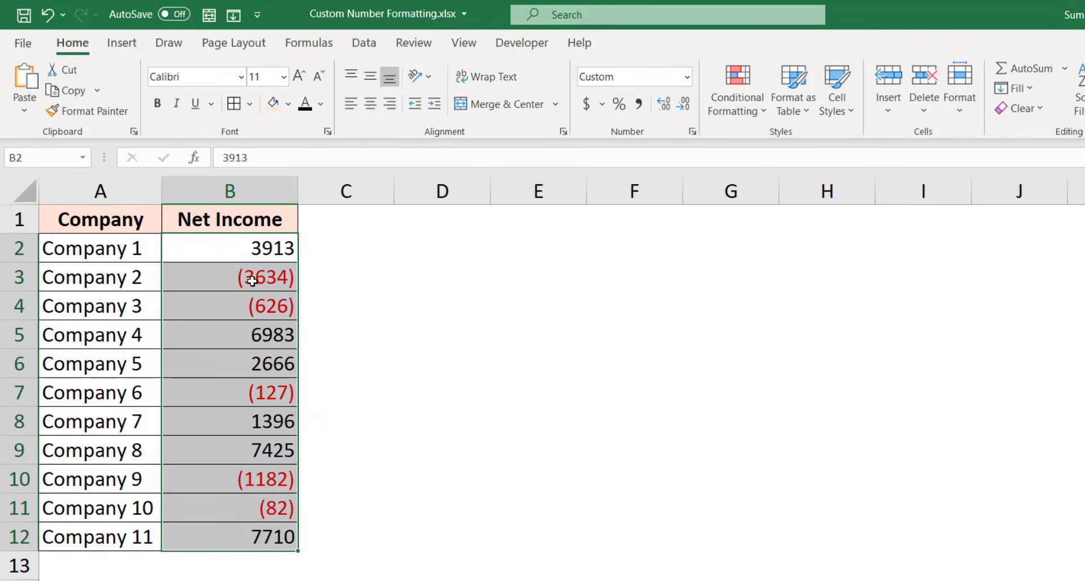
# Step: Add the [green] colour code before the positive-number section of the custom format for B2:B12
pyautogui.hotkey('ctrl', '1')
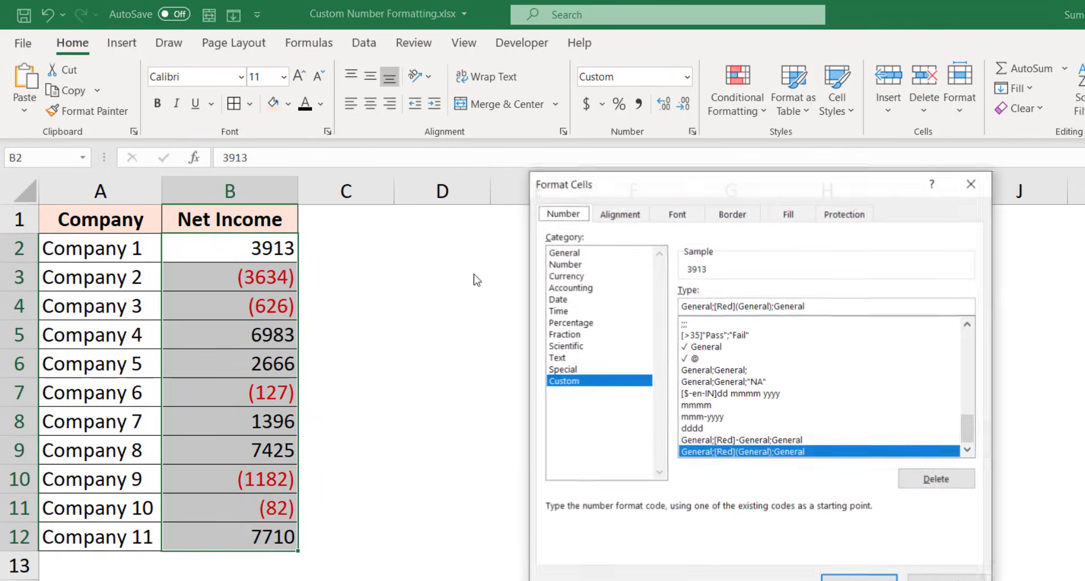
pyautogui.click(682, 308)
pyautogui.write('[]')
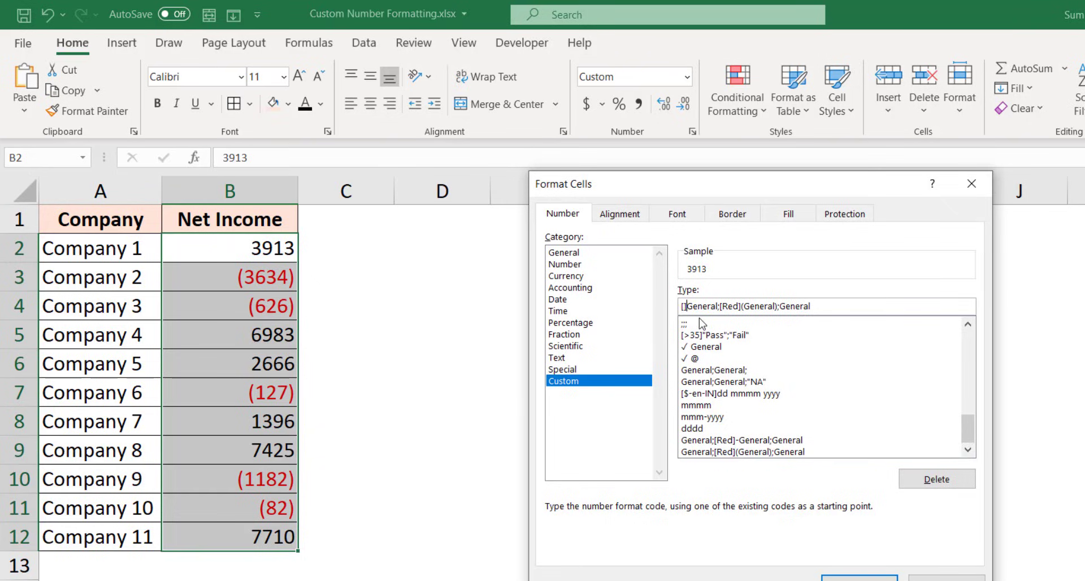
pyautogui.press('Left')
pyautogui.write('green')
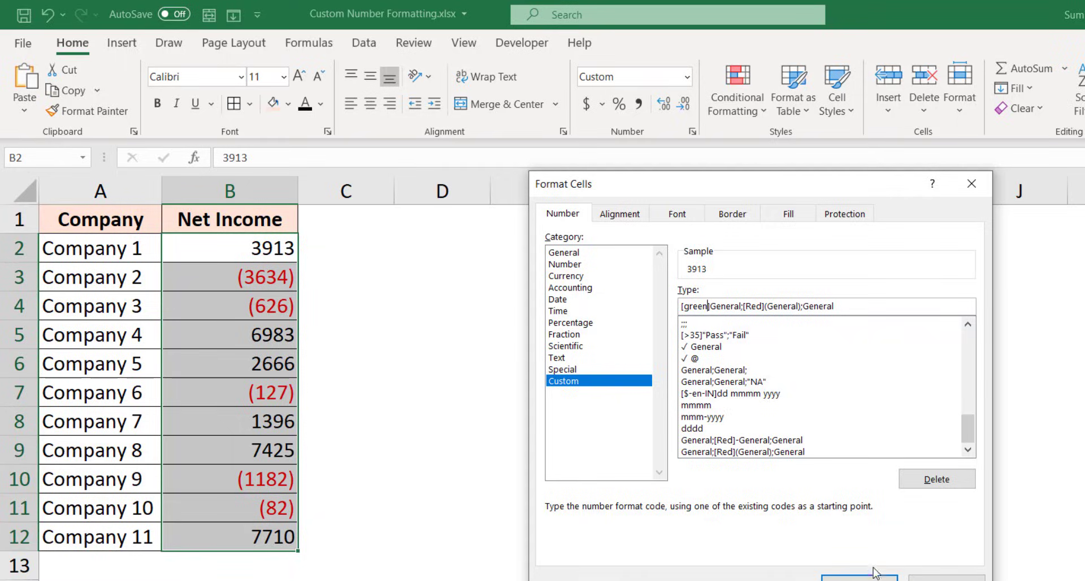
pyautogui.click(848, 576)
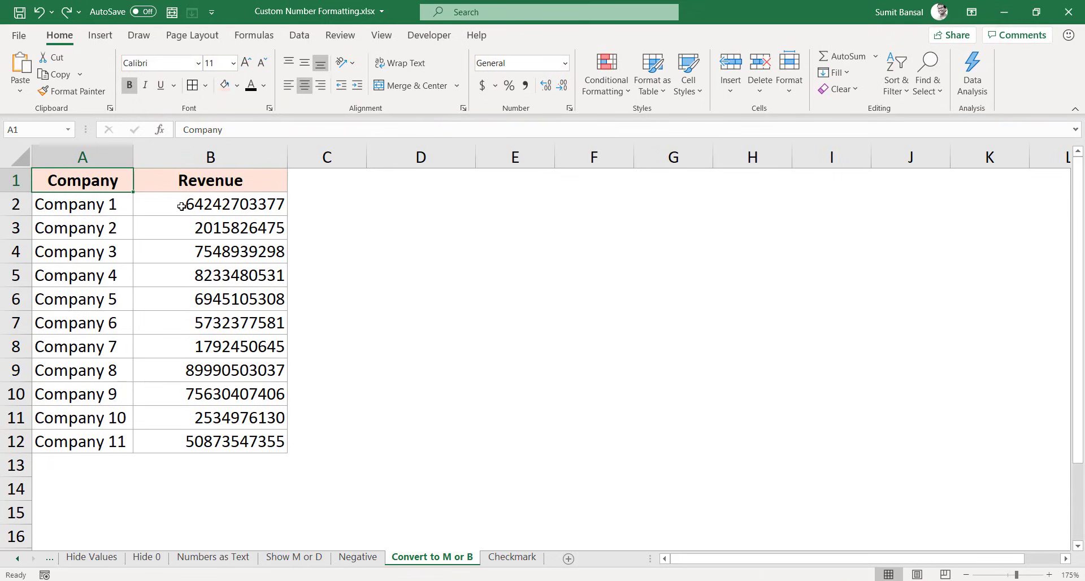
# Step: Apply the custom number format 0,, "M" to the revenue values in B2:B12 on the Convert to M or B sheet
pyautogui.moveTo(181, 206); pyautogui.dragTo(187, 431)
pyautogui.click(198, 210)
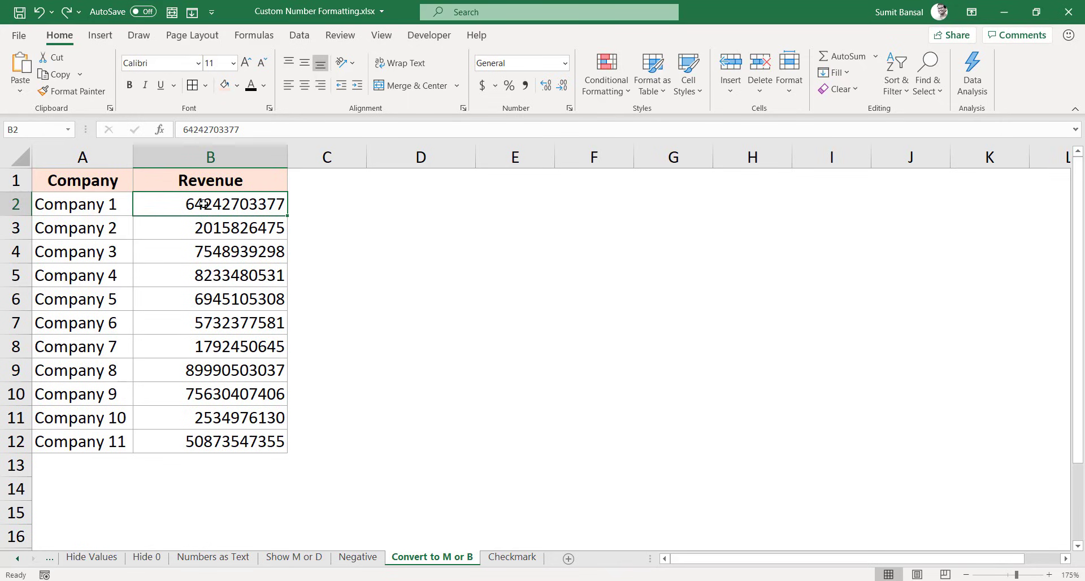
pyautogui.moveTo(203, 204); pyautogui.dragTo(212, 438)
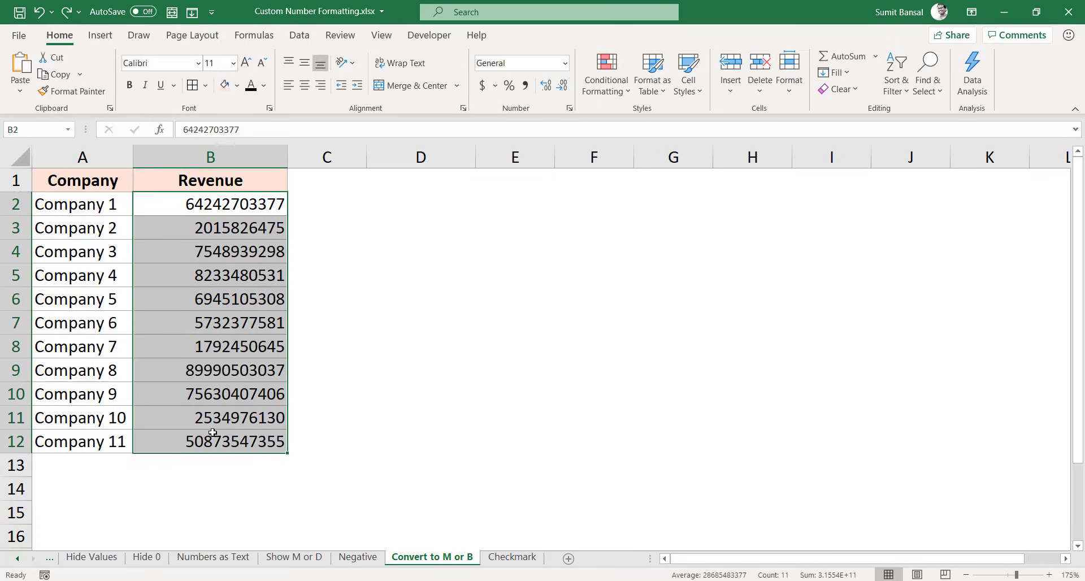
pyautogui.hotkey('ctrl', '1')
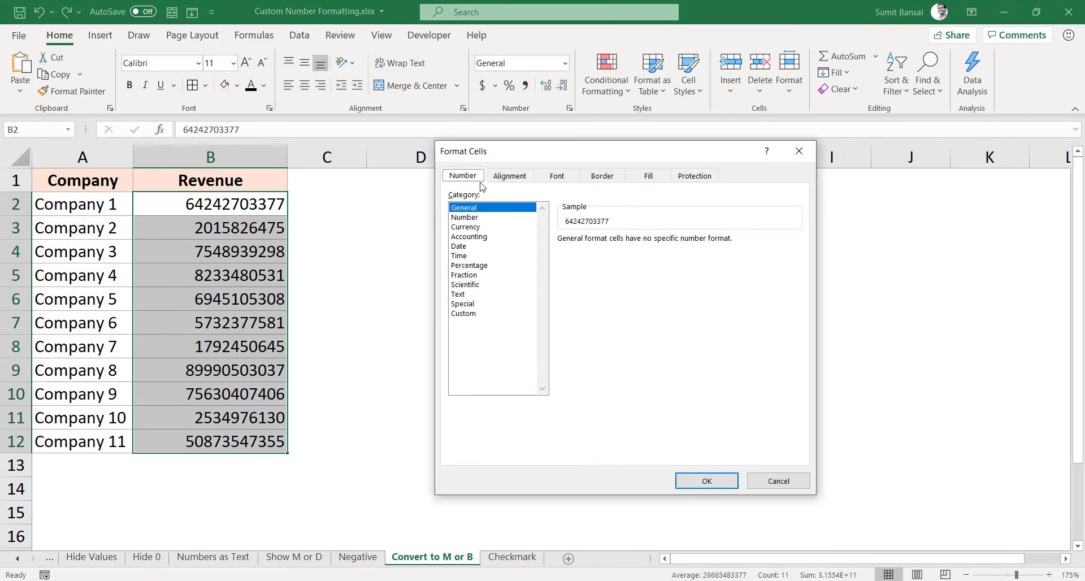
pyautogui.click(467, 315)
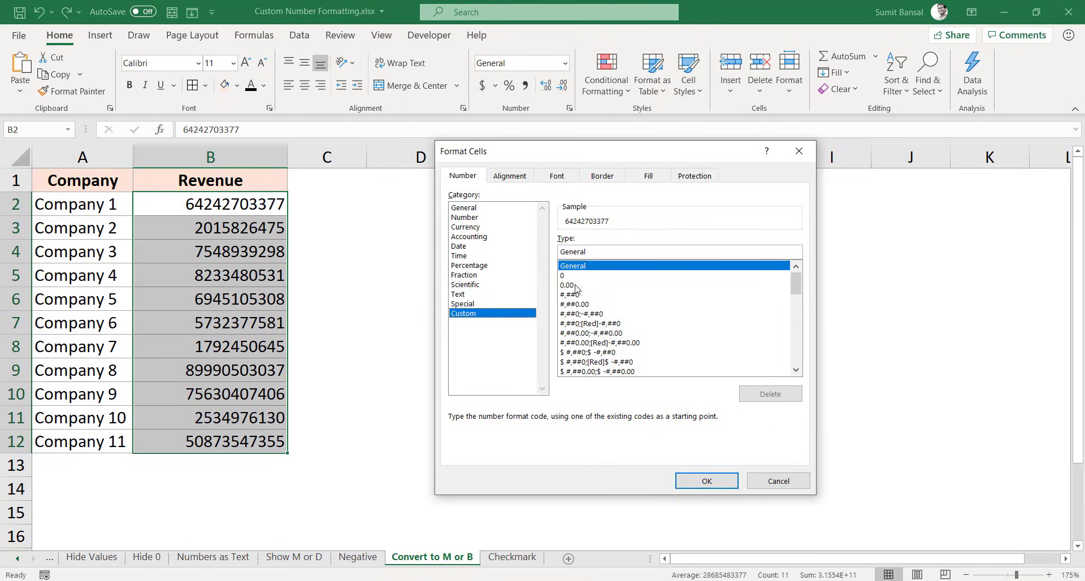
pyautogui.doubleClick(580, 252)
pyautogui.press('BackSpace')
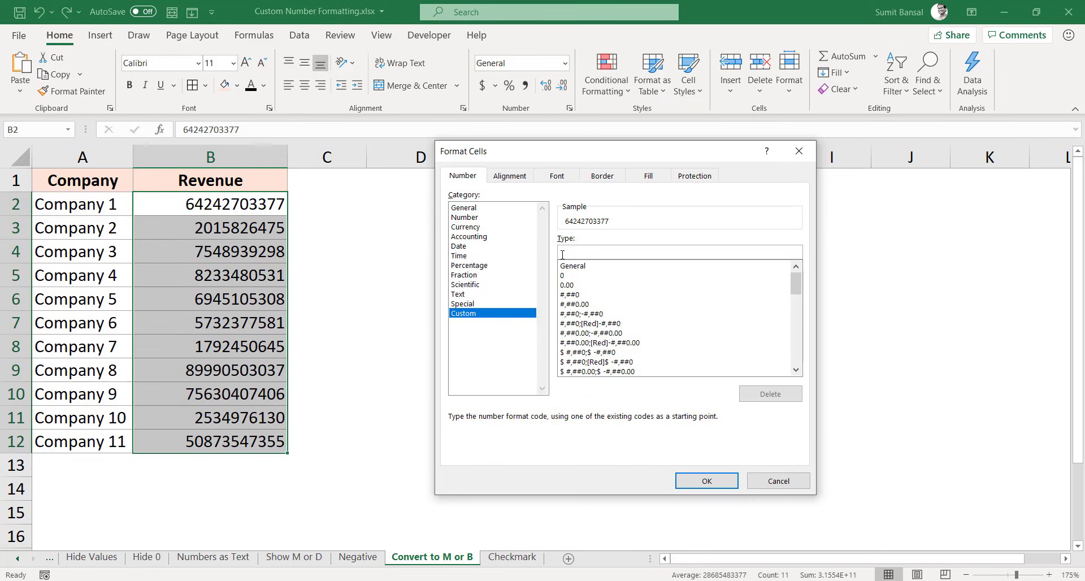
pyautogui.write('0')
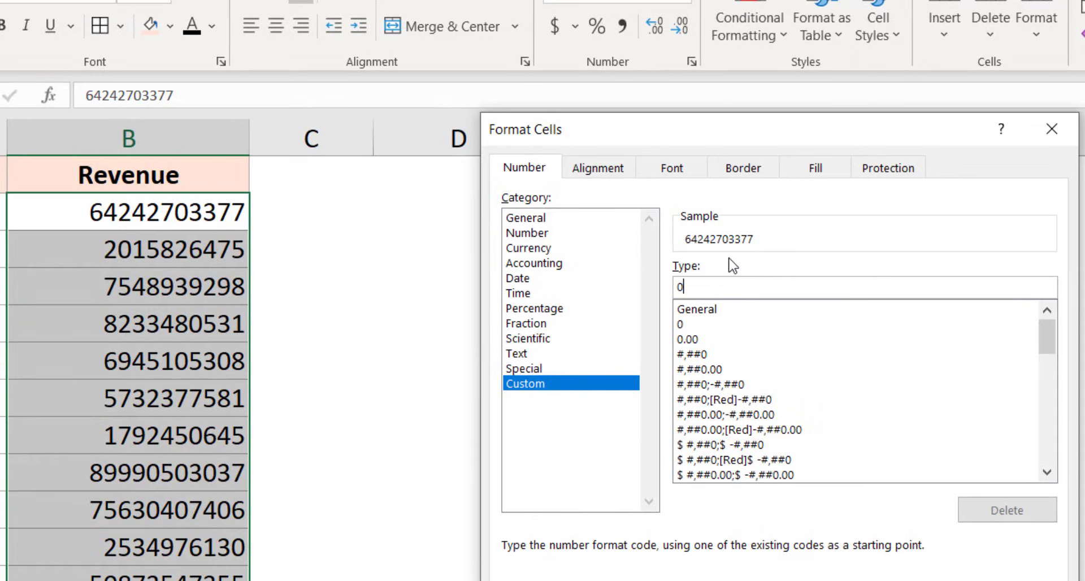
pyautogui.write(',')
pyautogui.write(',')
pyautogui.write('"M"')
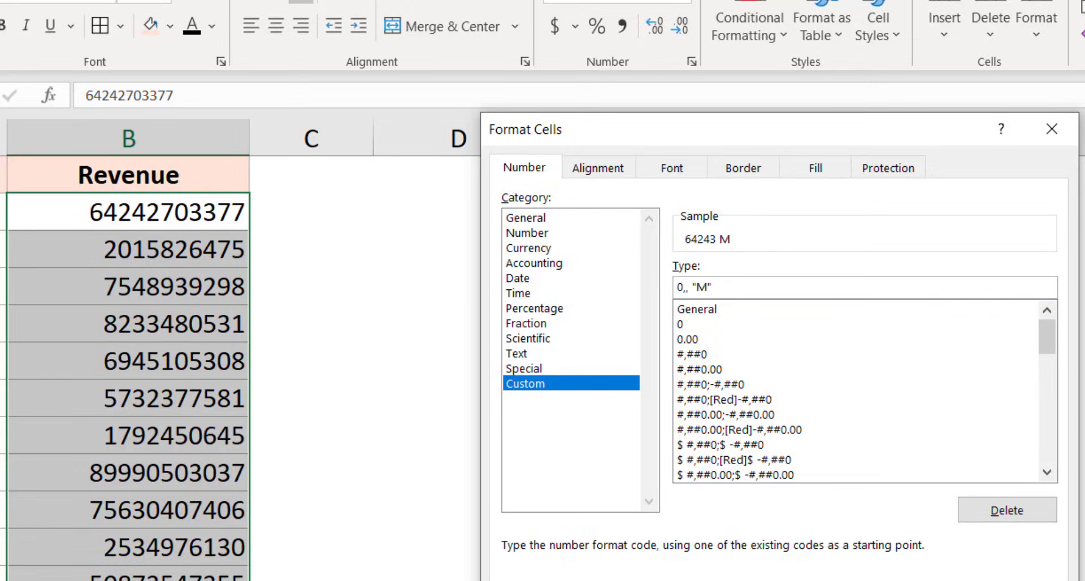
pyautogui.press('Return')
# Step: Change the custom number format of the revenue values to 0,,, "Billion"
pyautogui.moveTo(124, 208); pyautogui.dragTo(165, 575)
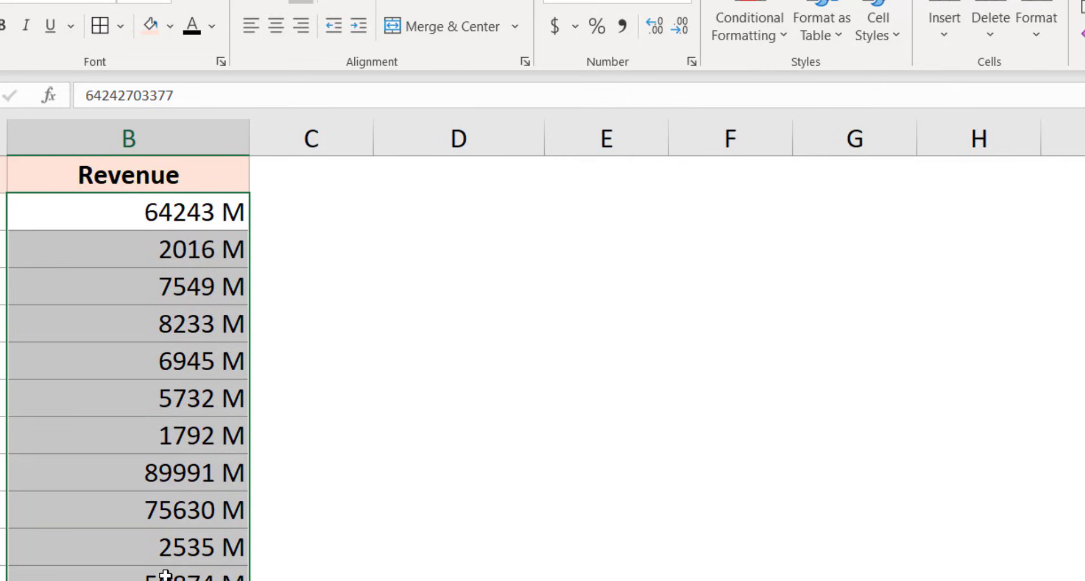
pyautogui.click(181, 212)
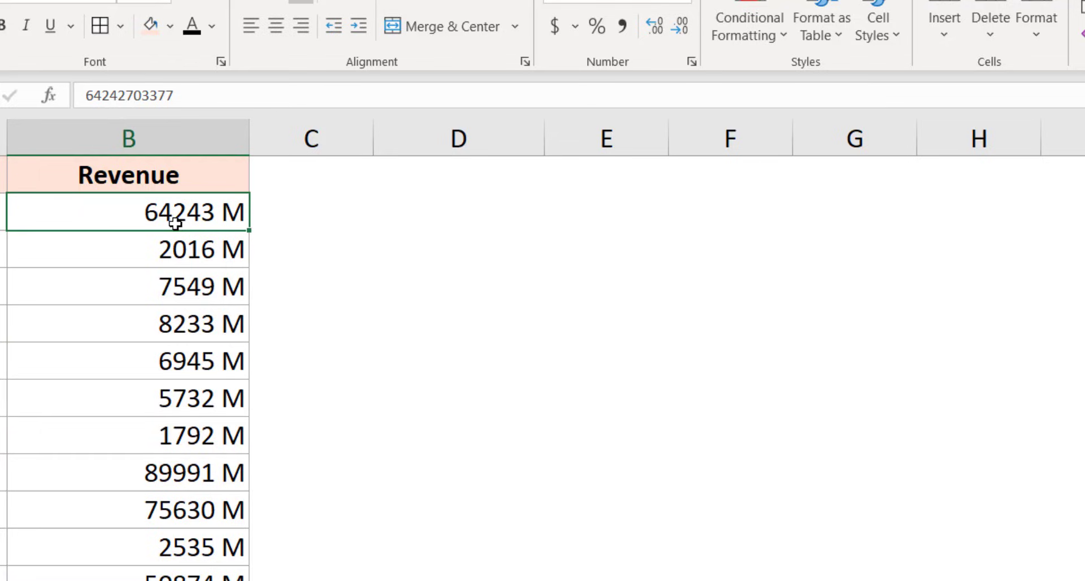
pyautogui.hotkey('ctrl', 'shift', 'Down')
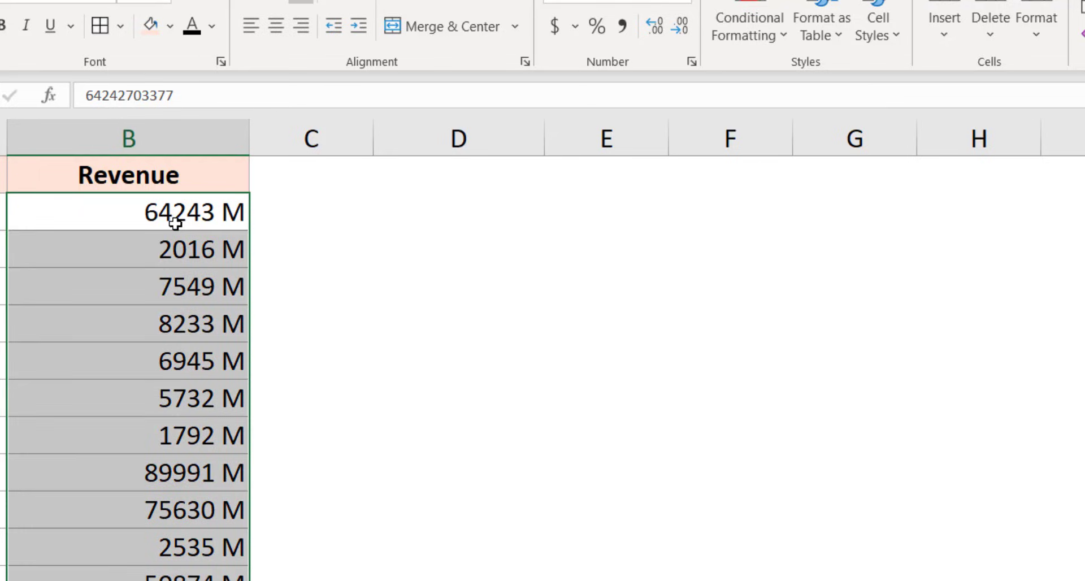
pyautogui.hotkey('ctrl', '1')
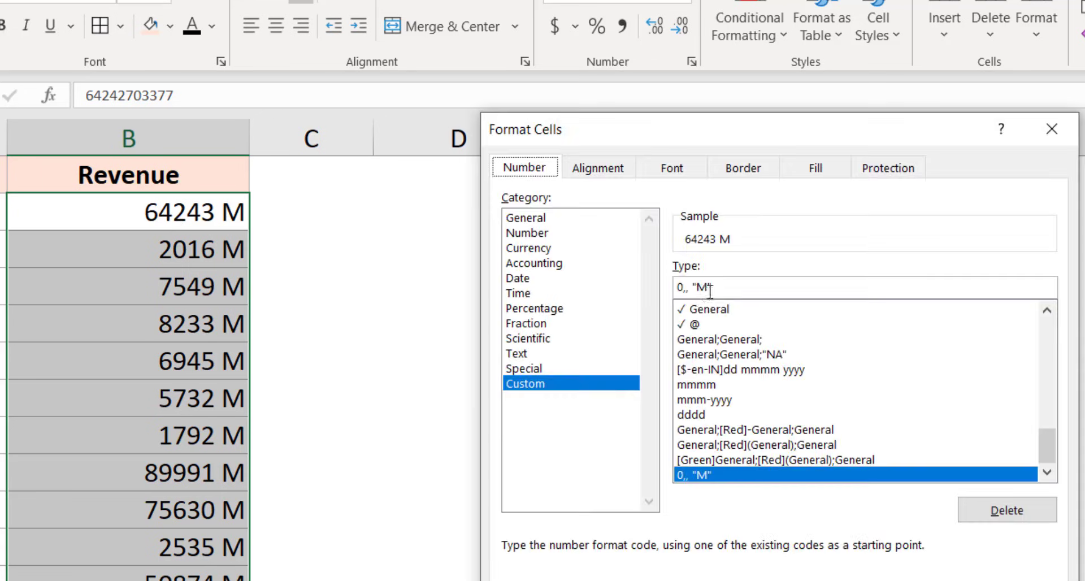
pyautogui.click(686, 288)
pyautogui.write(',')
pyautogui.press('Right')
pyautogui.press('Right')
pyautogui.press('Right')
pyautogui.hotkey('shift', 'Right')
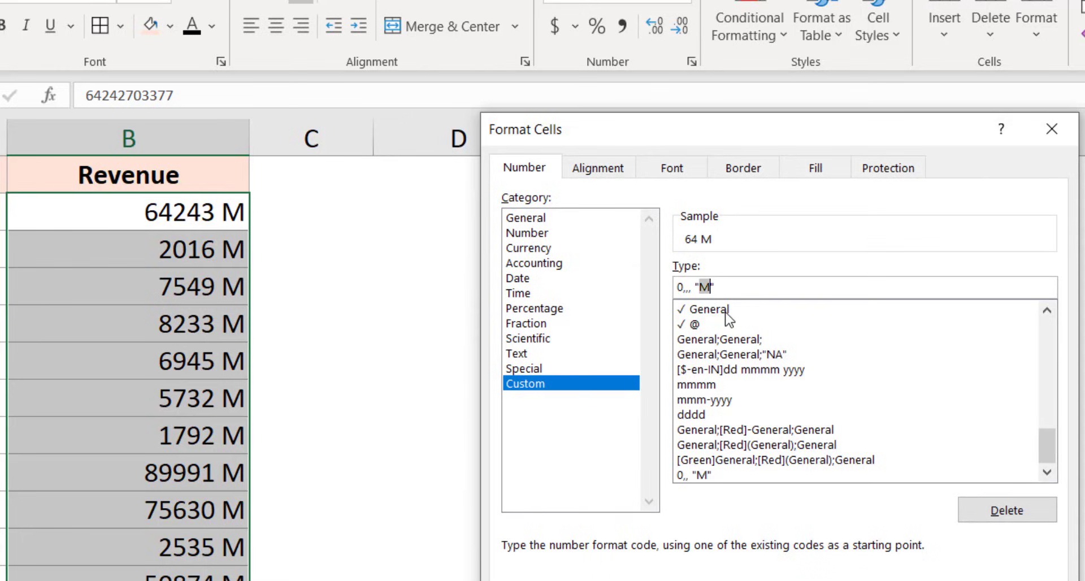
pyautogui.write('Billion')
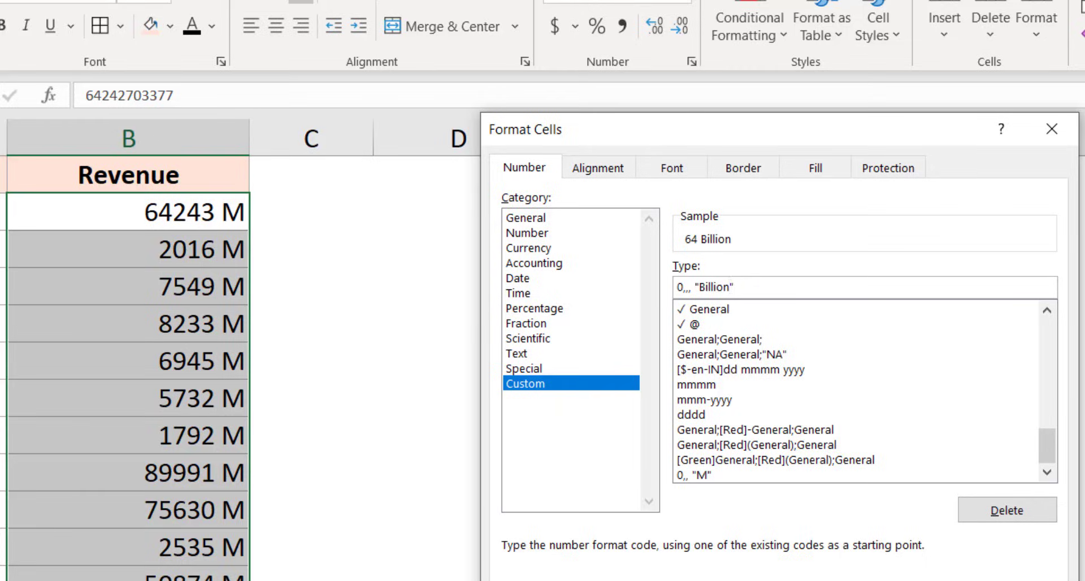
pyautogui.press('Return')
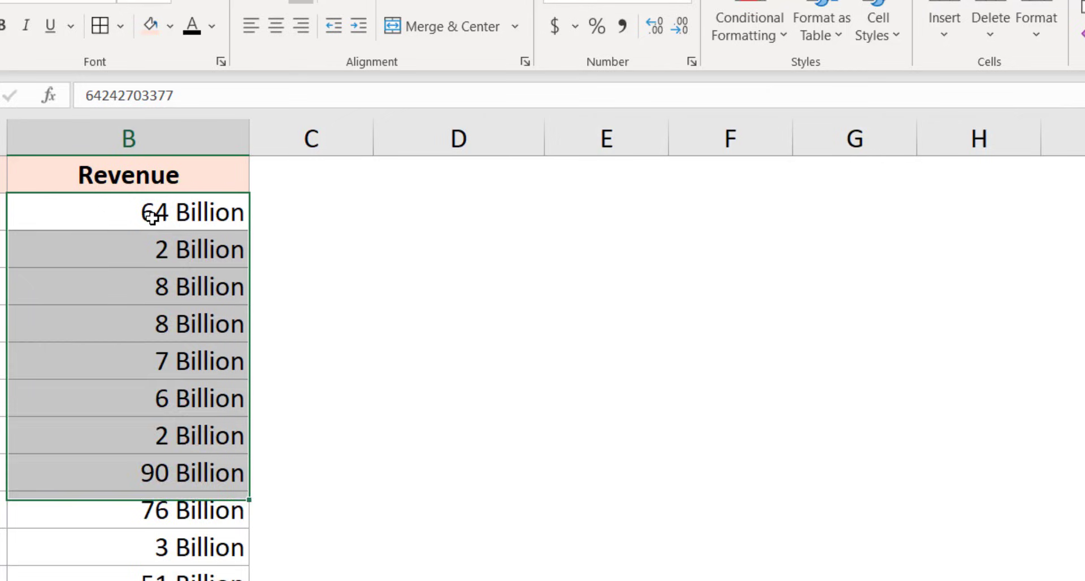
# Step: Add two decimal places to the revenue format so the code reads 0.00,,, "Billion"
pyautogui.moveTo(151, 218); pyautogui.dragTo(161, 577)
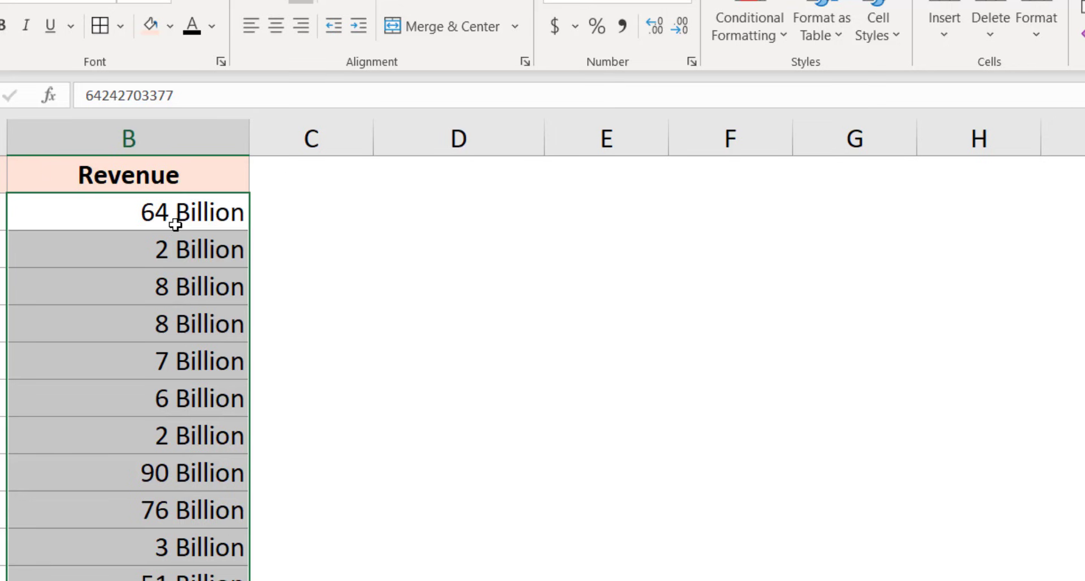
pyautogui.hotkey('ctrl', '1')
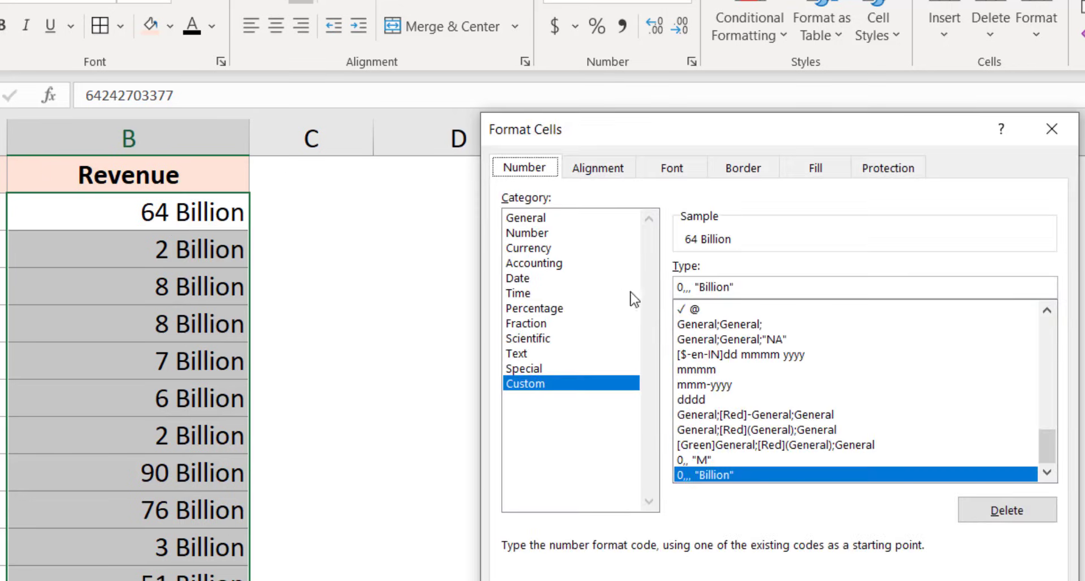
pyautogui.click(682, 286)
pyautogui.write('.00')
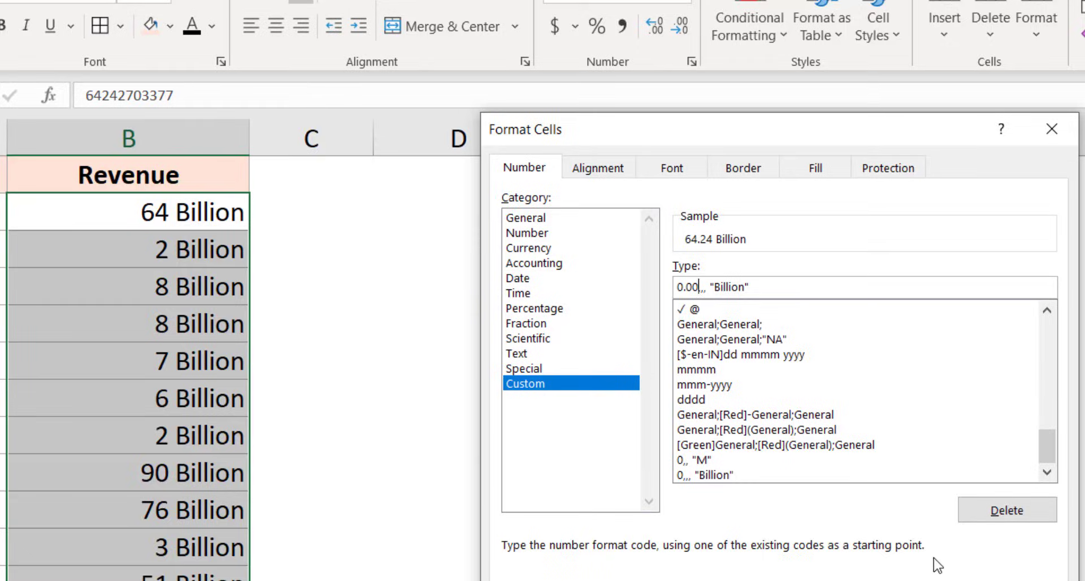
pyautogui.press('Return')
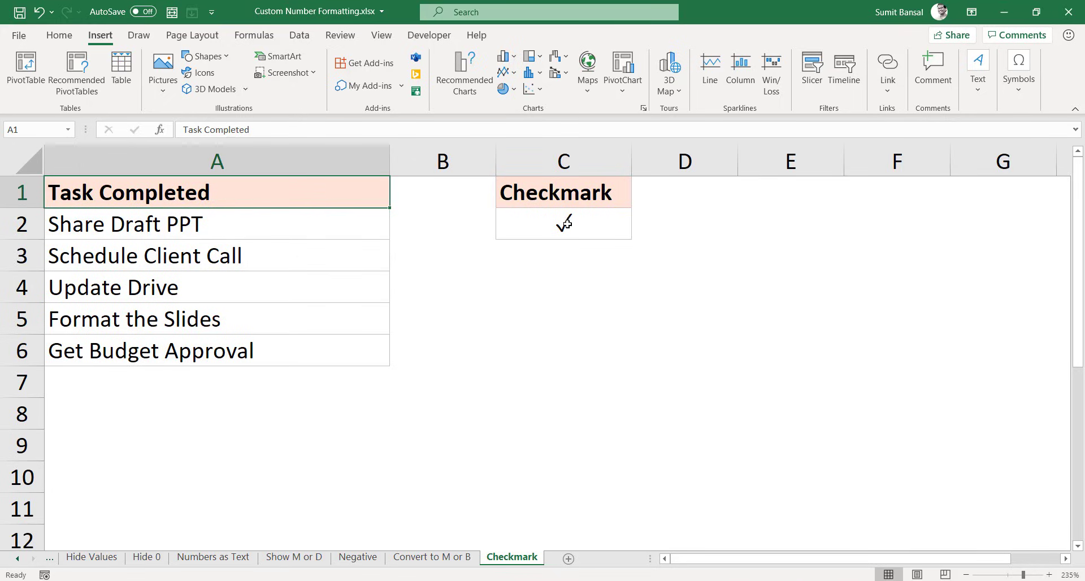
# Step: Look up the Check Mark symbol in the Symbol dialog and copy the ✓ character from cell C2
pyautogui.click(565, 222)
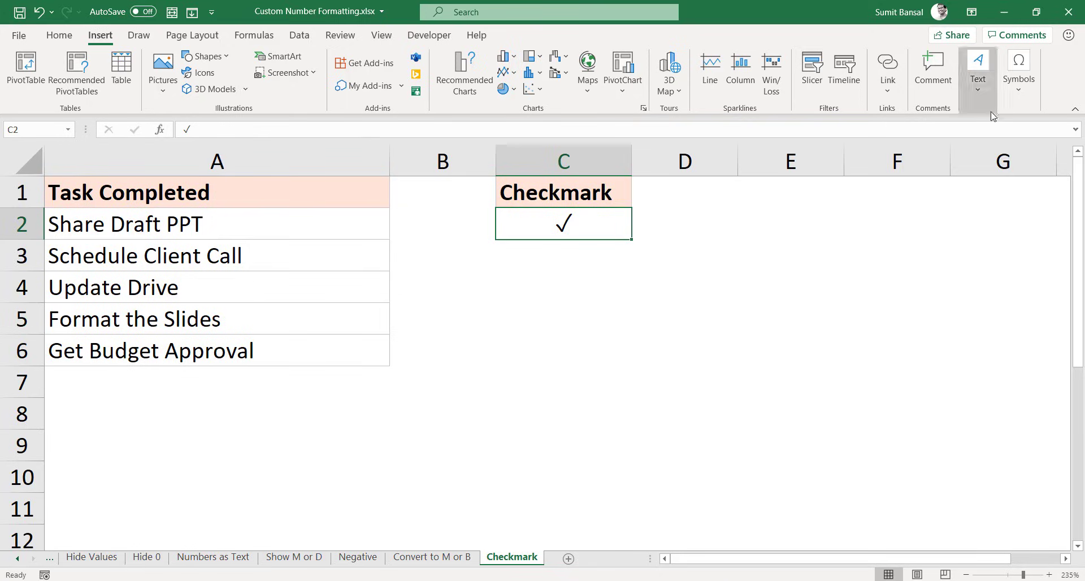
pyautogui.click(1015, 80)
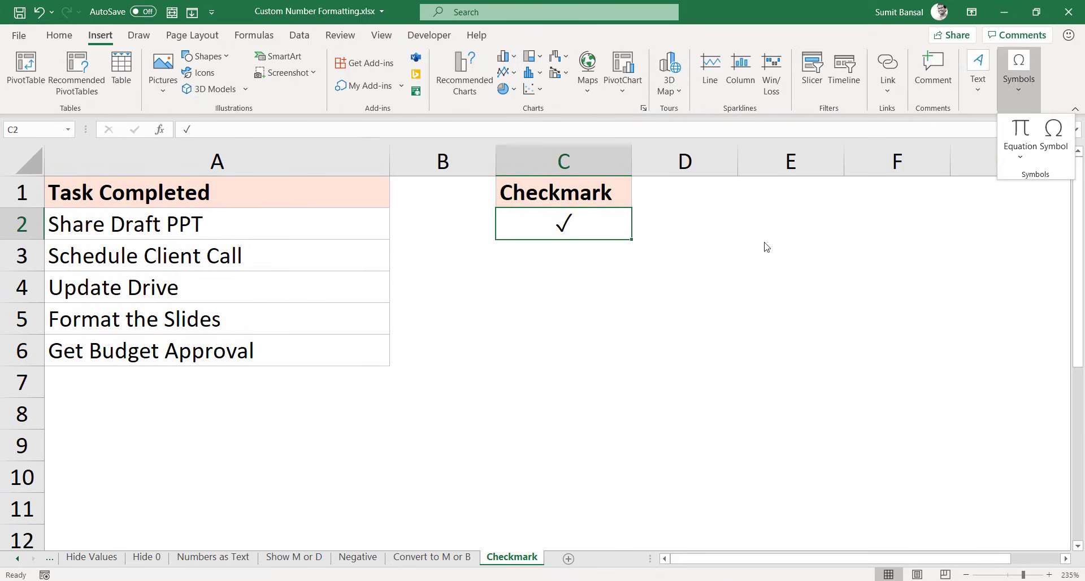
pyautogui.click(1054, 135)
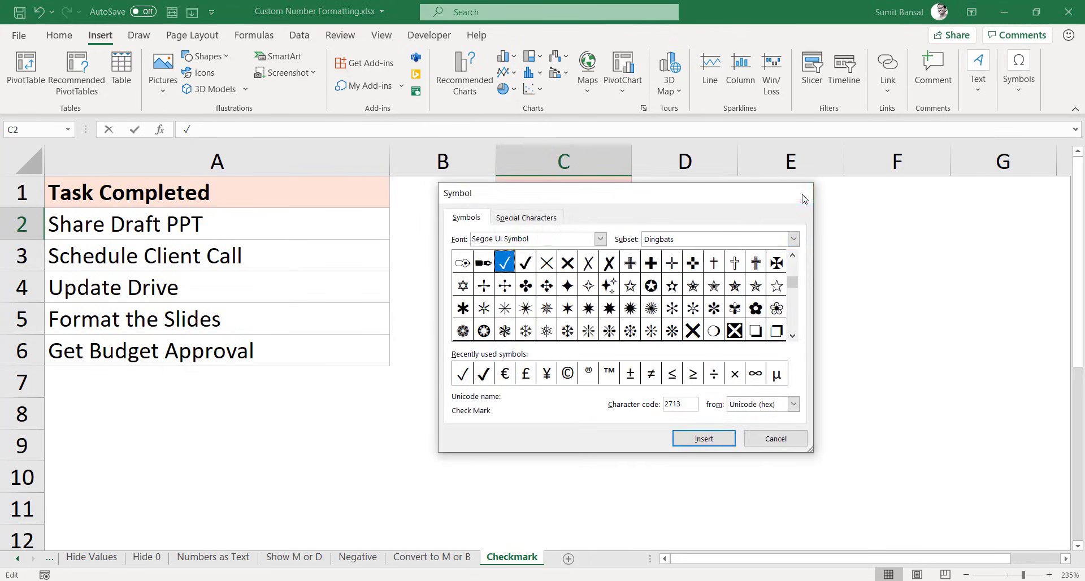
pyautogui.click(805, 197)
pyautogui.moveTo(575, 225); pyautogui.dragTo(556, 228)
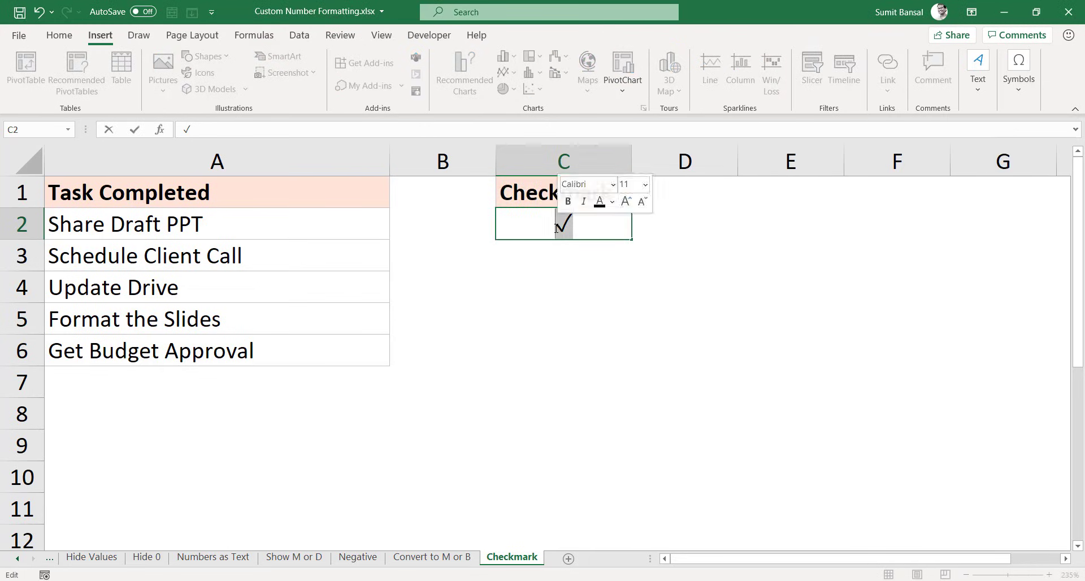
pyautogui.hotkey('ctrl', 'Return')
# Step: Try the custom number format ✓ @ on the tasks in A2:A6 and undo it
pyautogui.moveTo(194, 222); pyautogui.dragTo(197, 345)
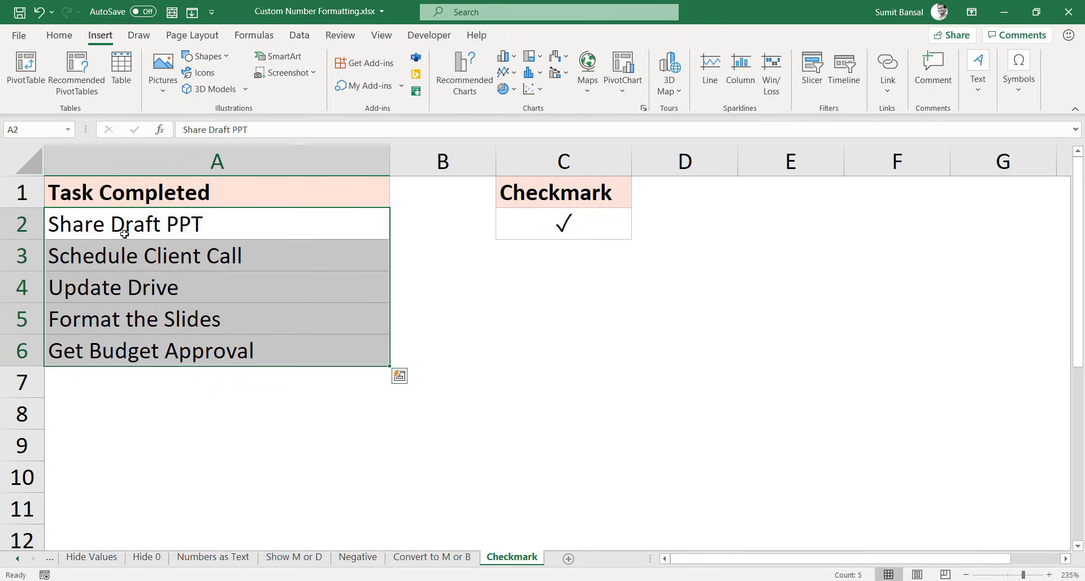
pyautogui.hotkey('ctrl', '1')
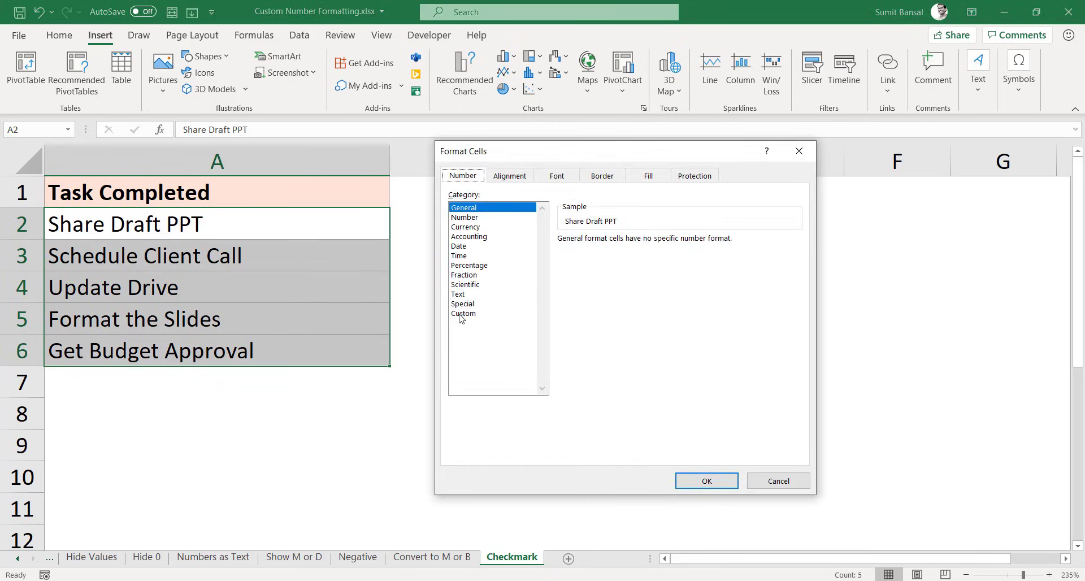
pyautogui.click(462, 314)
pyautogui.doubleClick(597, 251)
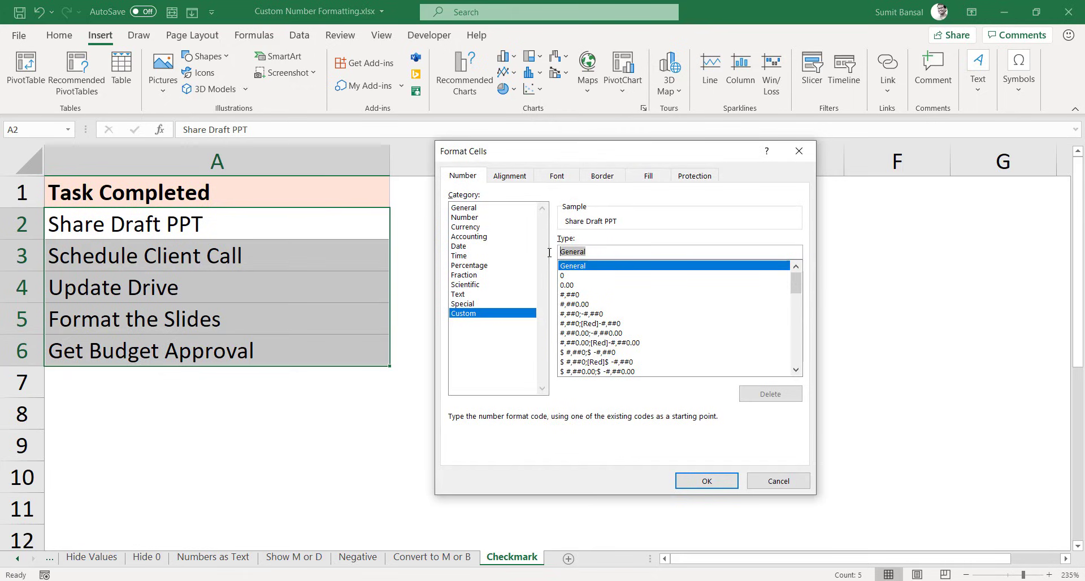
pyautogui.press('BackSpace')
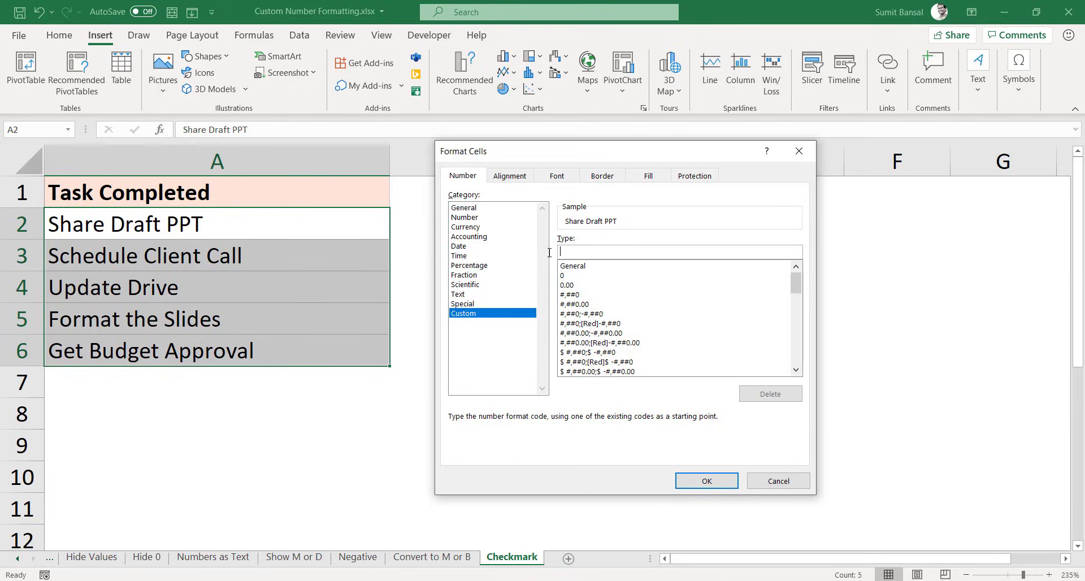
pyautogui.write('√')
pyautogui.write('@')
pyautogui.doubleClick(571, 251)
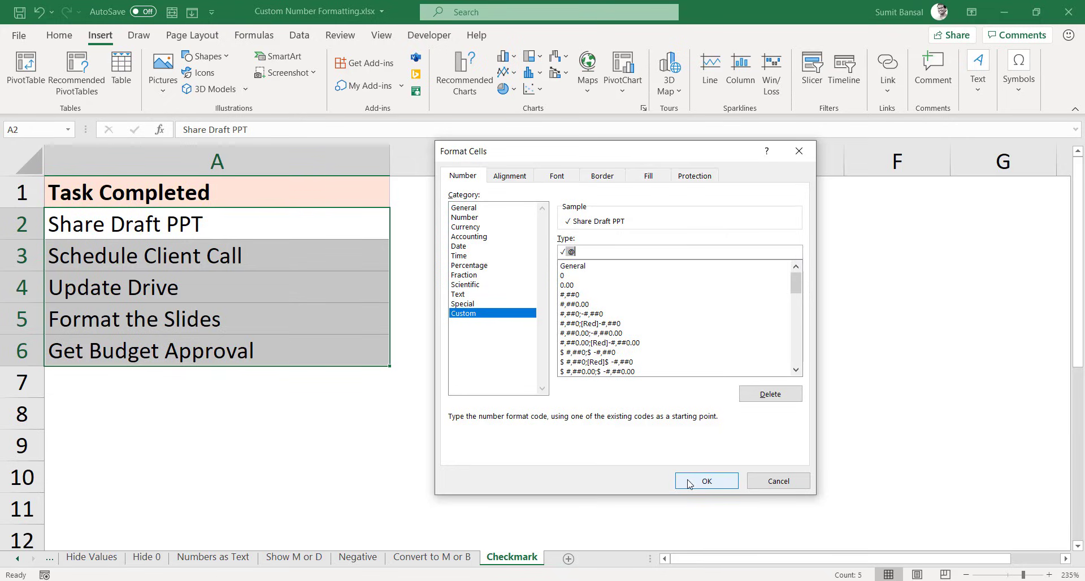
pyautogui.click(689, 482)
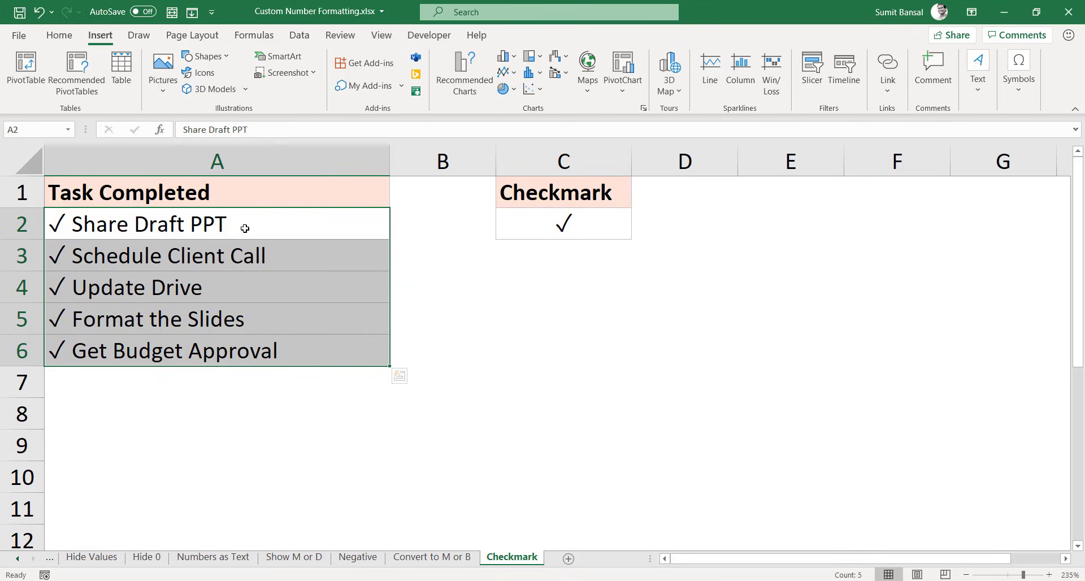
pyautogui.hotkey('ctrl', 'z')
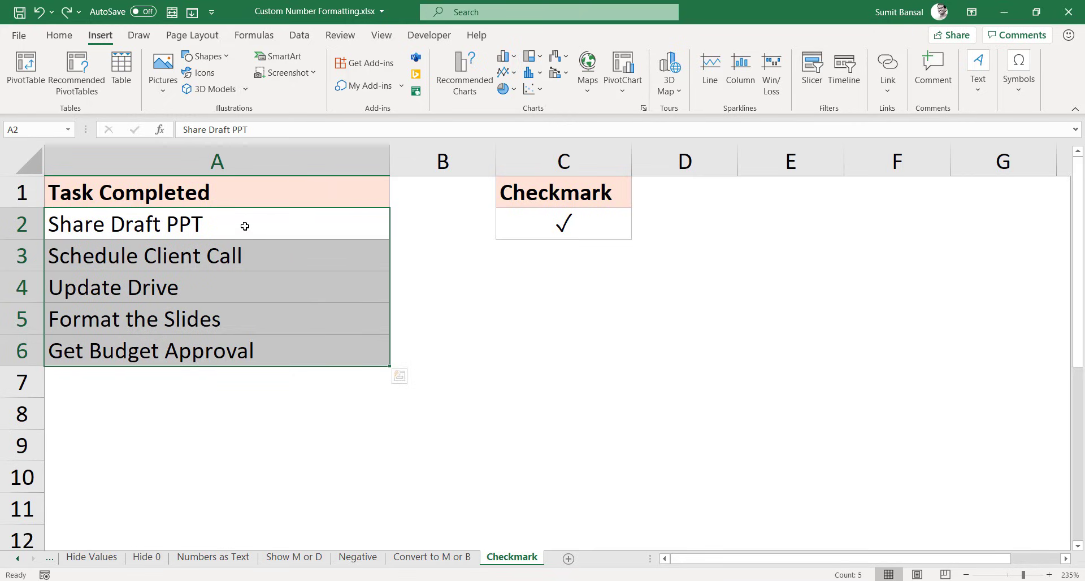
# Step: Apply the custom number format ✓ @ to the tasks and the empty cells below them, A2:A11
pyautogui.moveTo(245, 226); pyautogui.dragTo(235, 511)
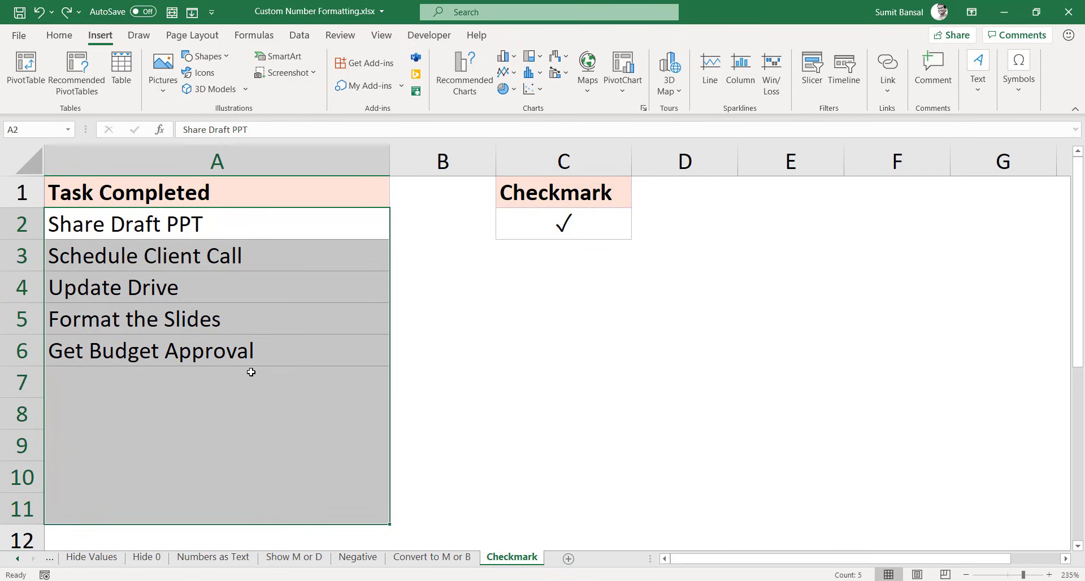
pyautogui.hotkey('ctrl', '1')
pyautogui.click(455, 314)
pyautogui.doubleClick(583, 254)
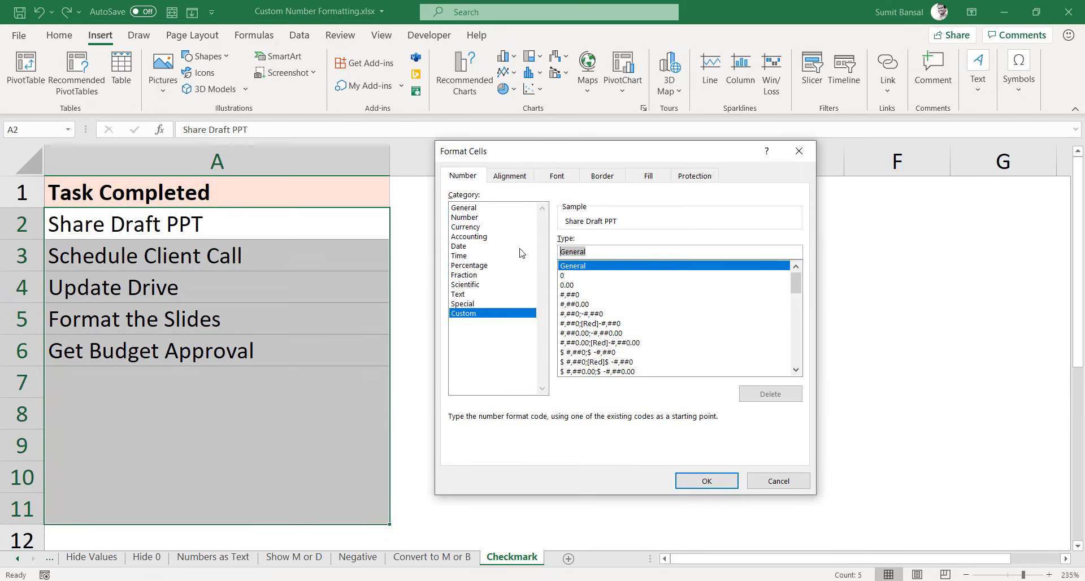
pyautogui.write('√')
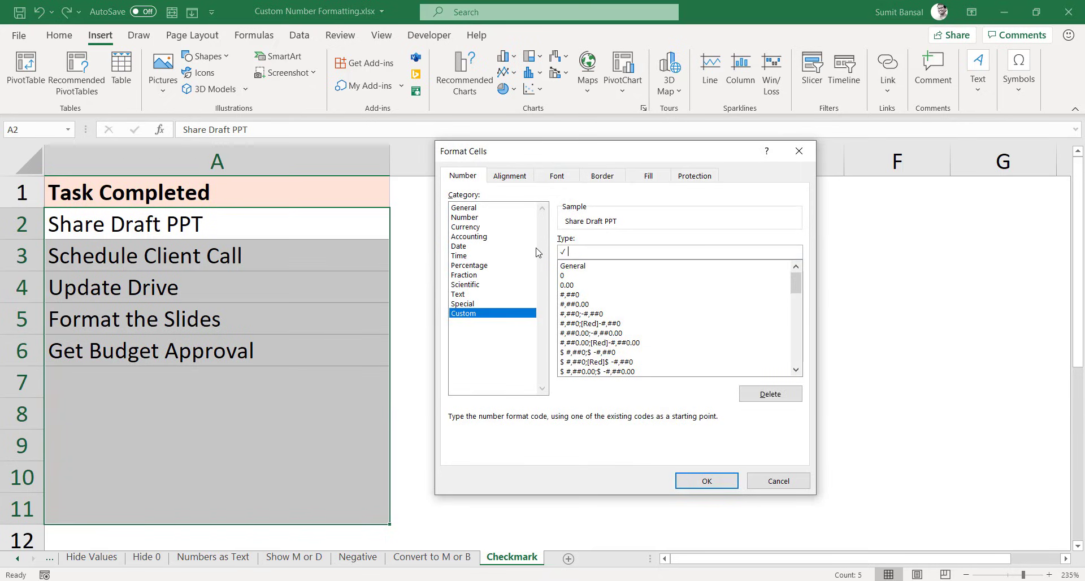
pyautogui.write('@')
pyautogui.click(706, 481)
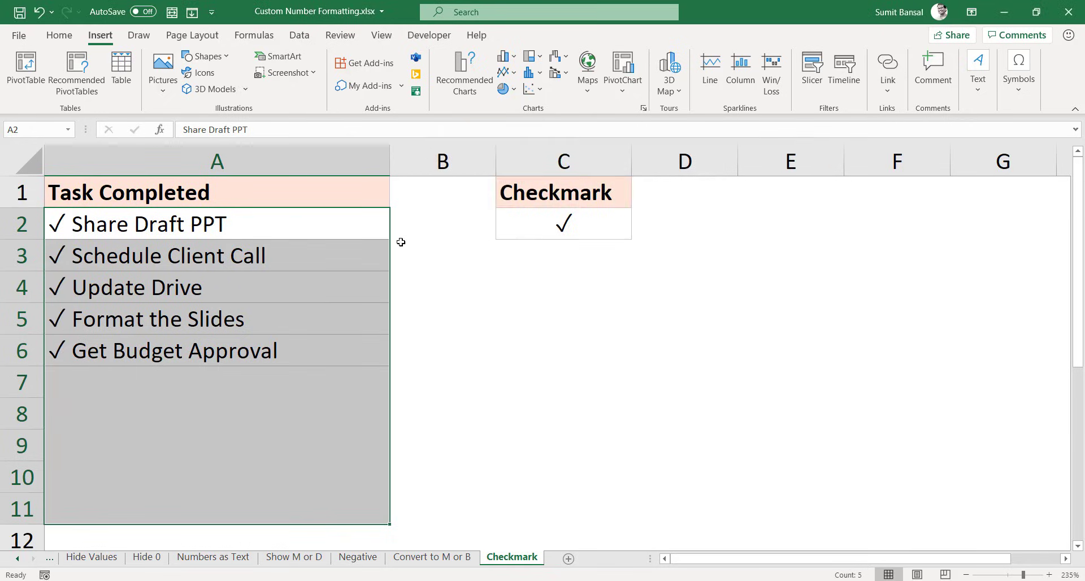
pyautogui.moveTo(334, 227); pyautogui.dragTo(330, 340)
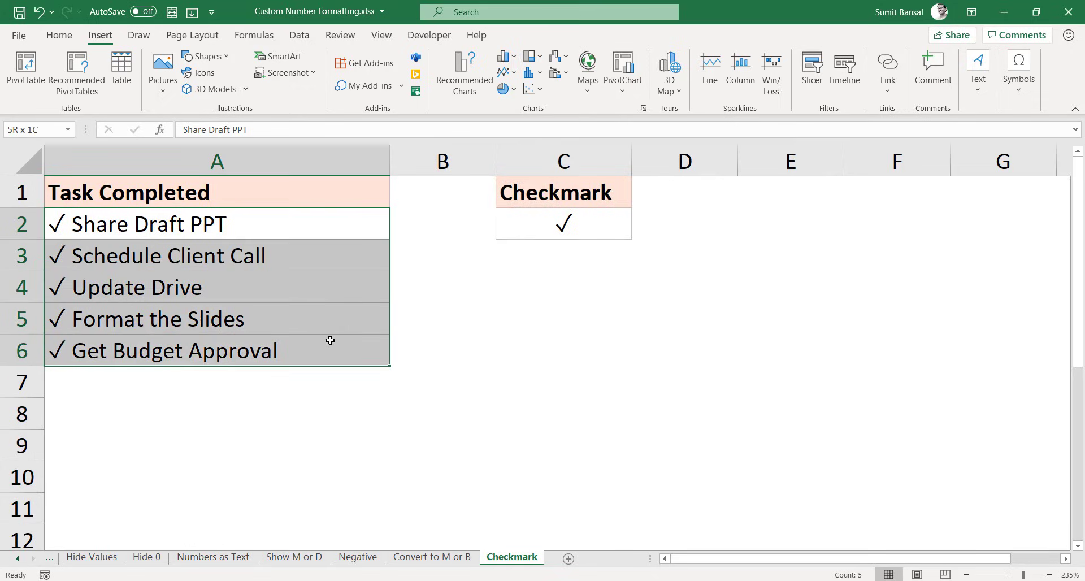
# Step: Enter the text Test as an additional task in cell A7
pyautogui.click(217, 379)
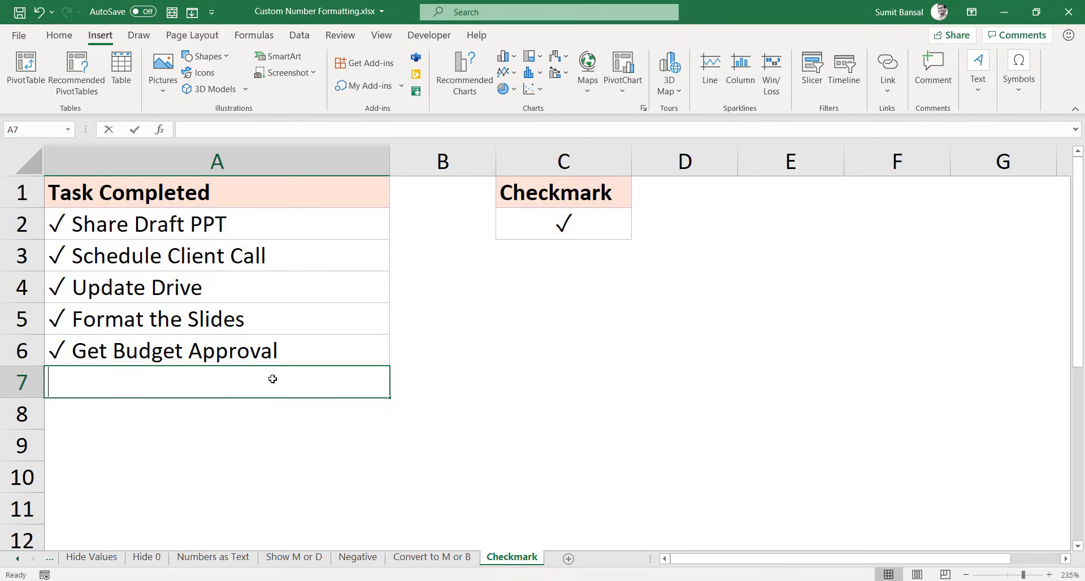
pyautogui.write('Test')
pyautogui.hotkey('ctrl', 'Return')
pyautogui.press('Return')
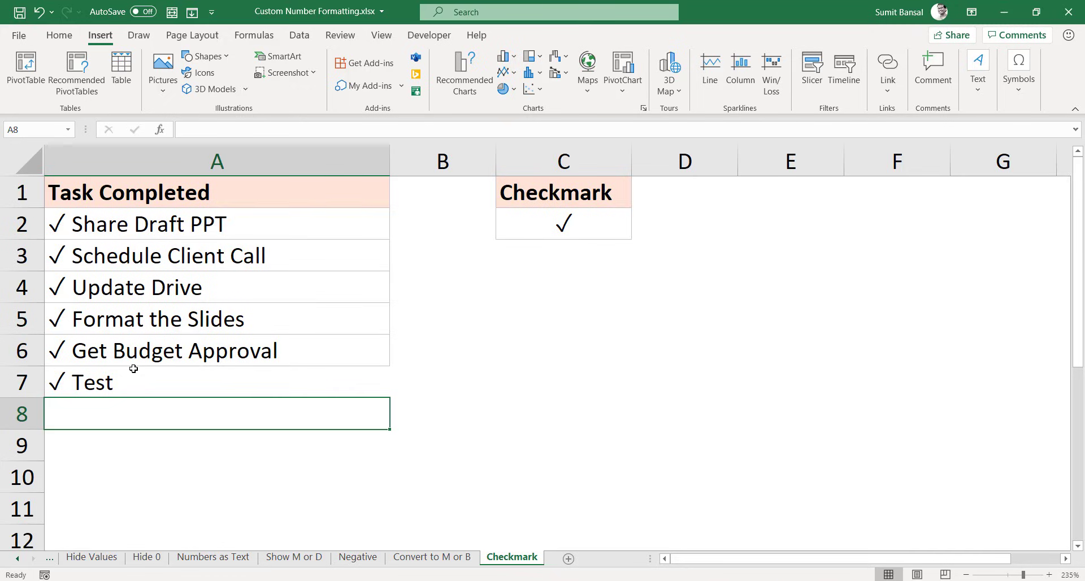
# Step: Replace the check mark in the custom format of A2:A7 with the text prefix "Completed" and a dash before the @ placeholder
pyautogui.click(196, 222)
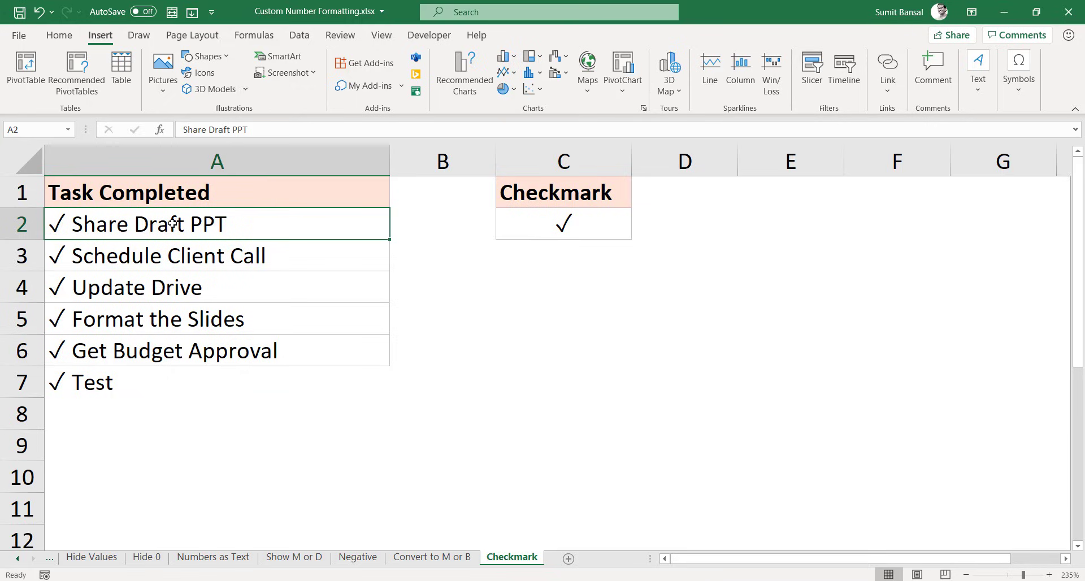
pyautogui.moveTo(173, 223); pyautogui.dragTo(175, 377)
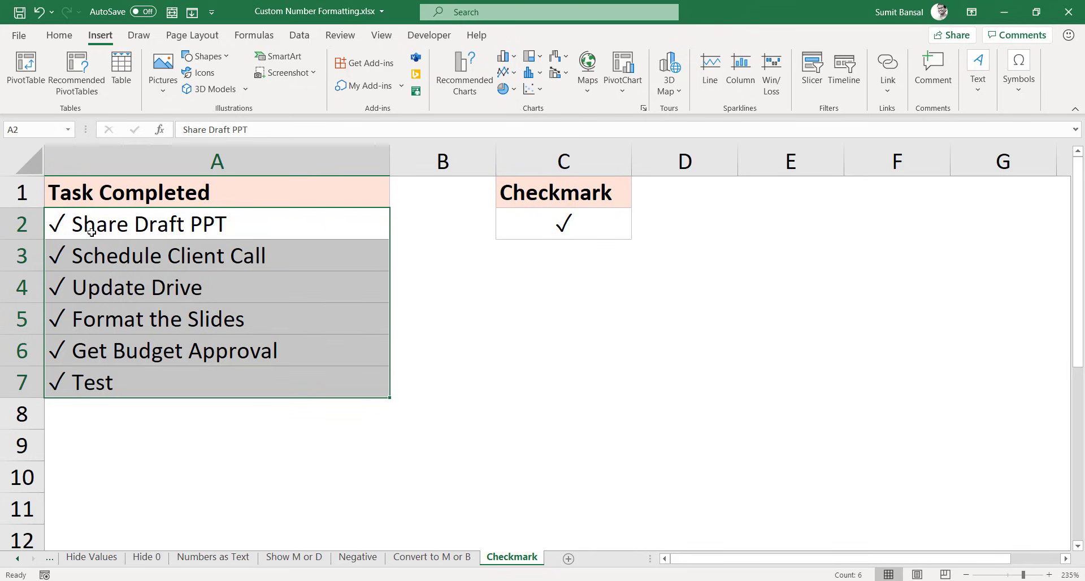
pyautogui.hotkey('ctrl', '1')
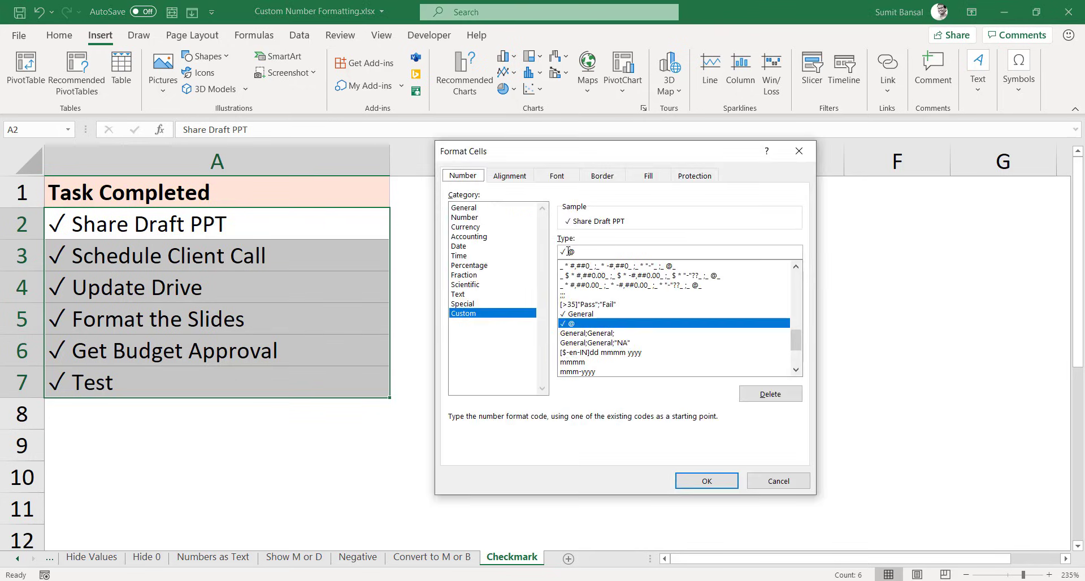
pyautogui.click(566, 251)
pyautogui.write('Completed')
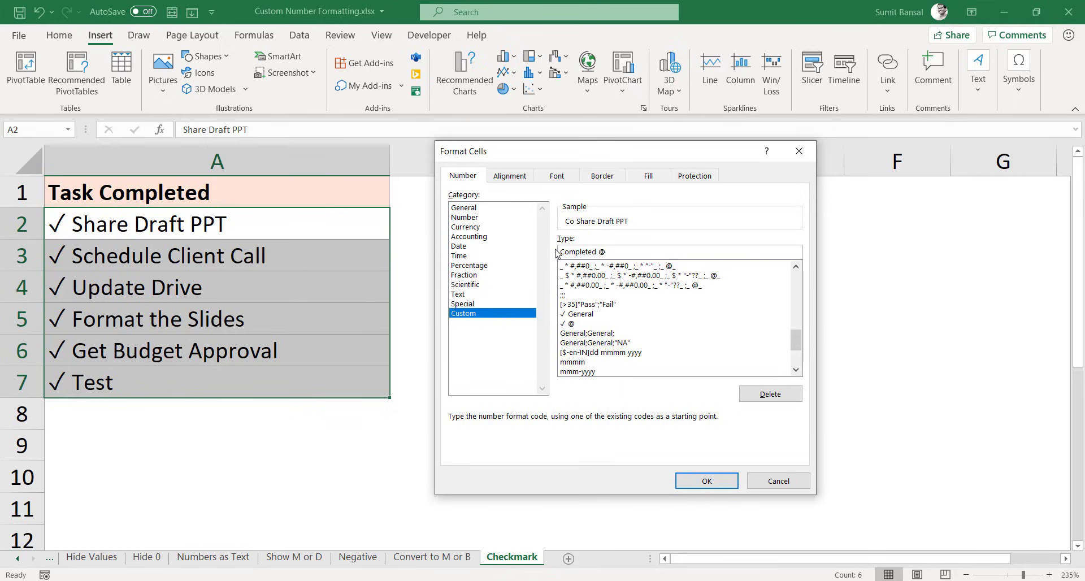
pyautogui.write('"')
pyautogui.write('"')
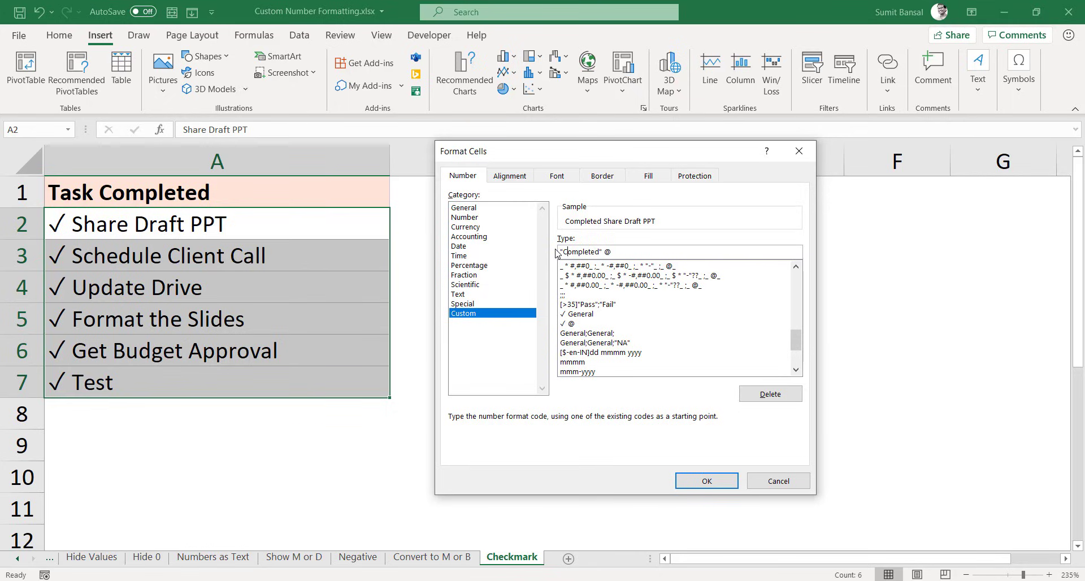
pyautogui.write(' -')
pyautogui.click(612, 252)
pyautogui.press('BackSpace')
pyautogui.click(693, 481)
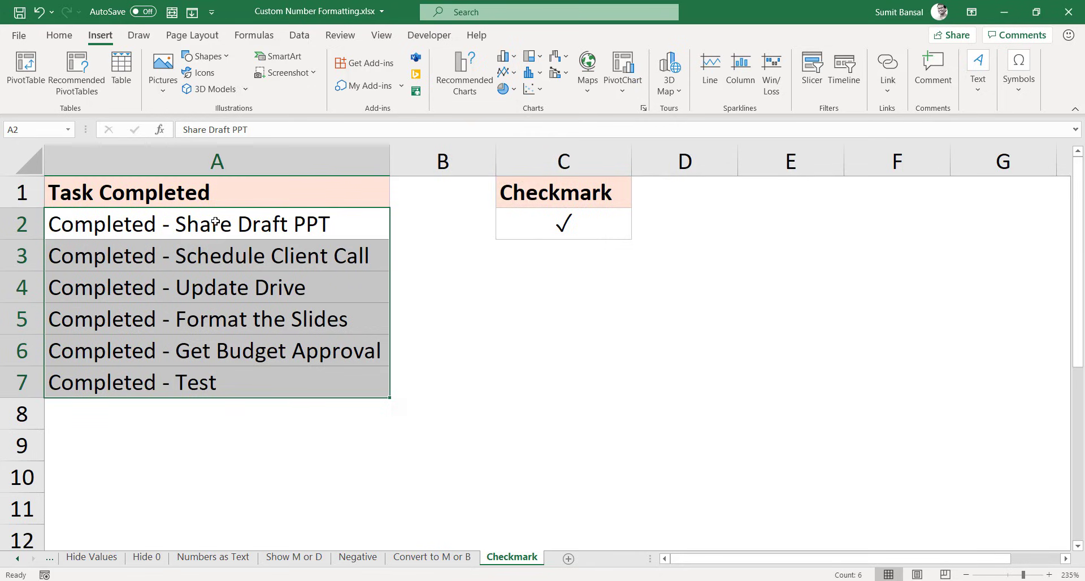
# Step: Replace the text of the task in A7 with Call the manager
pyautogui.doubleClick(191, 382)
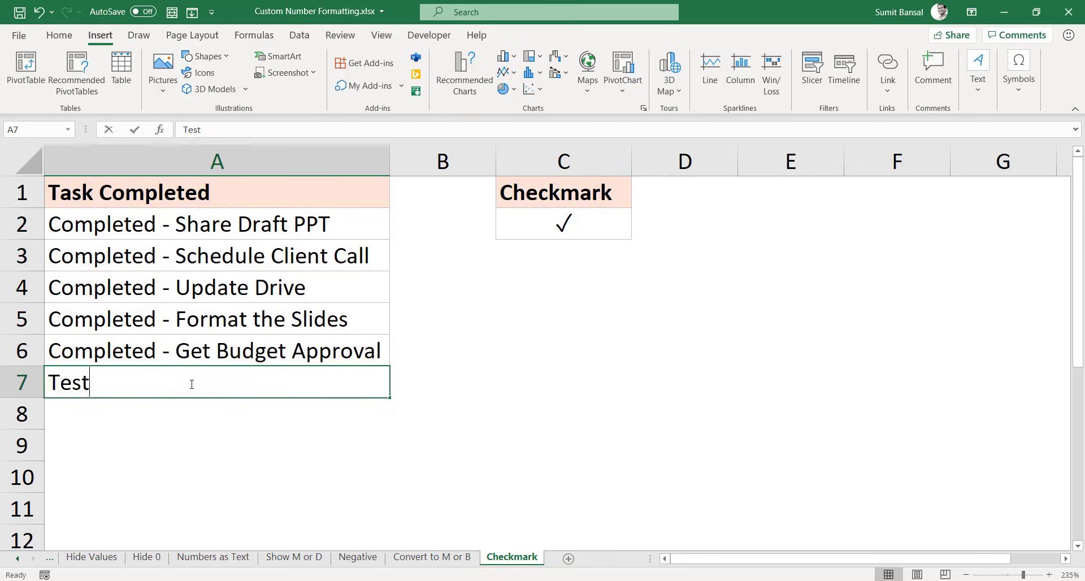
pyautogui.doubleClick(47, 390)
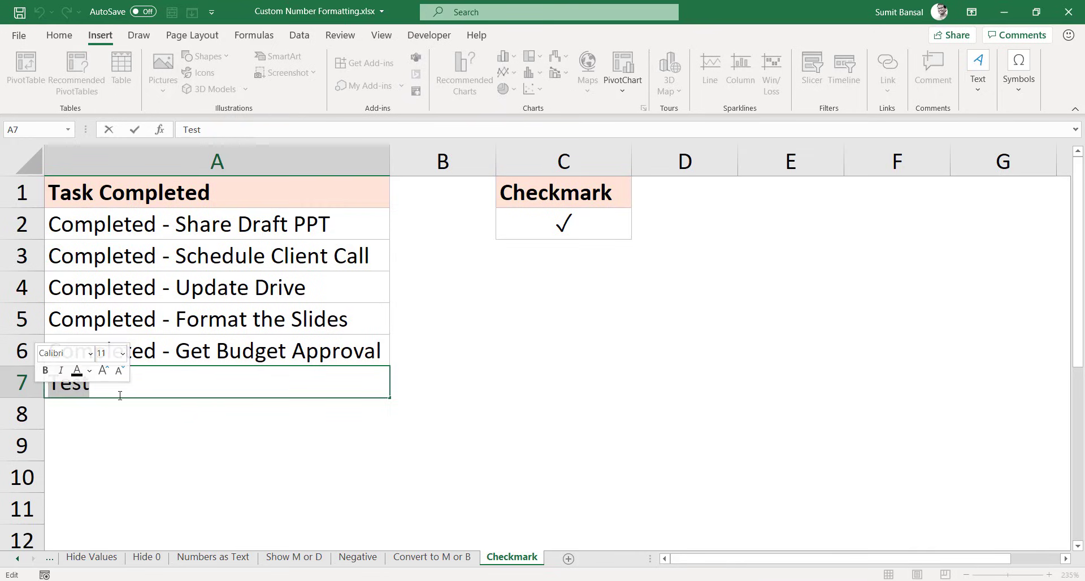
pyautogui.write('Call ')
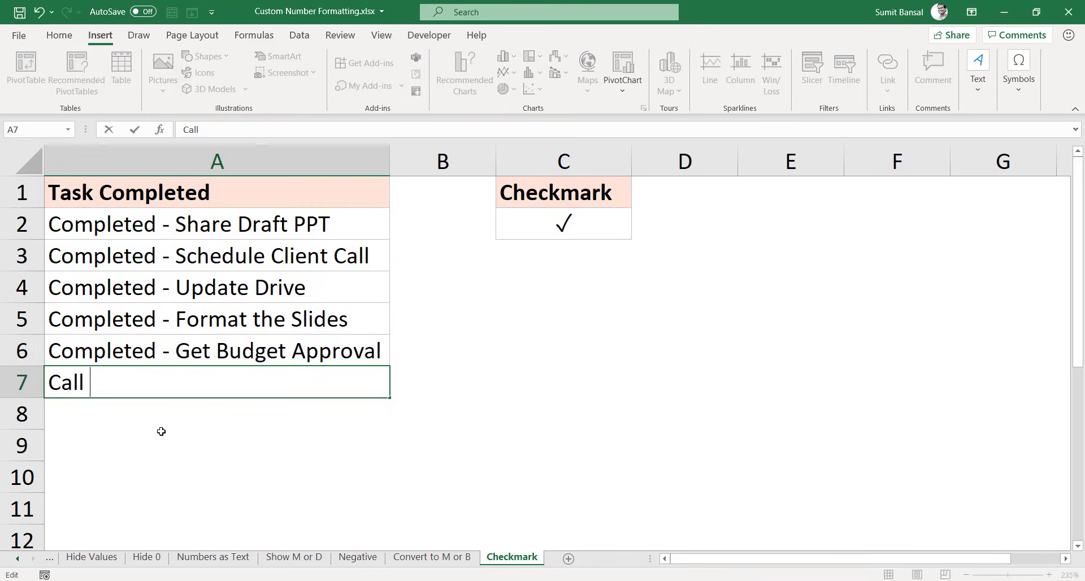
pyautogui.write('the manager')
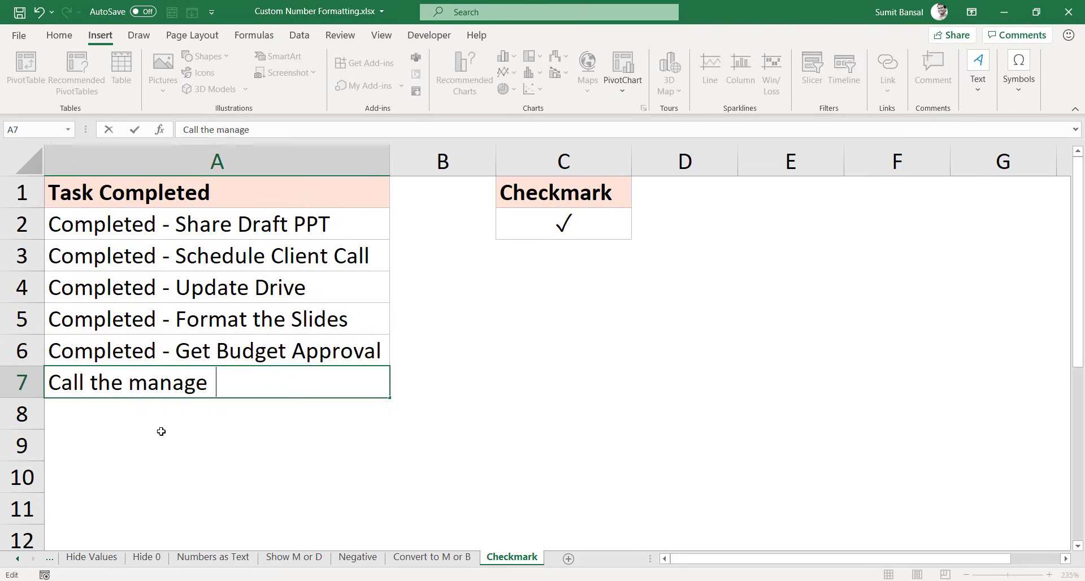
pyautogui.press('Return')
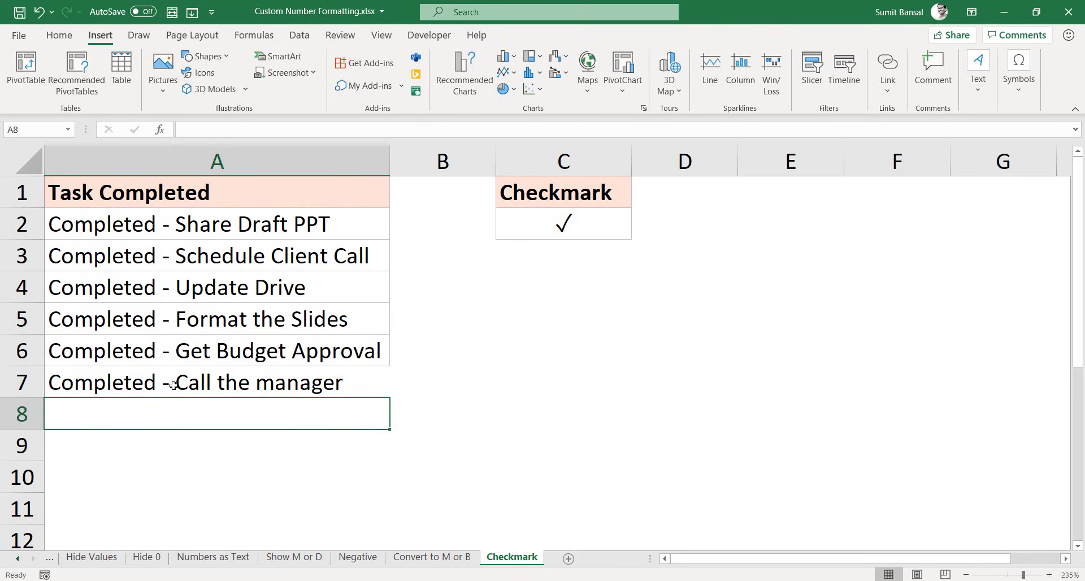